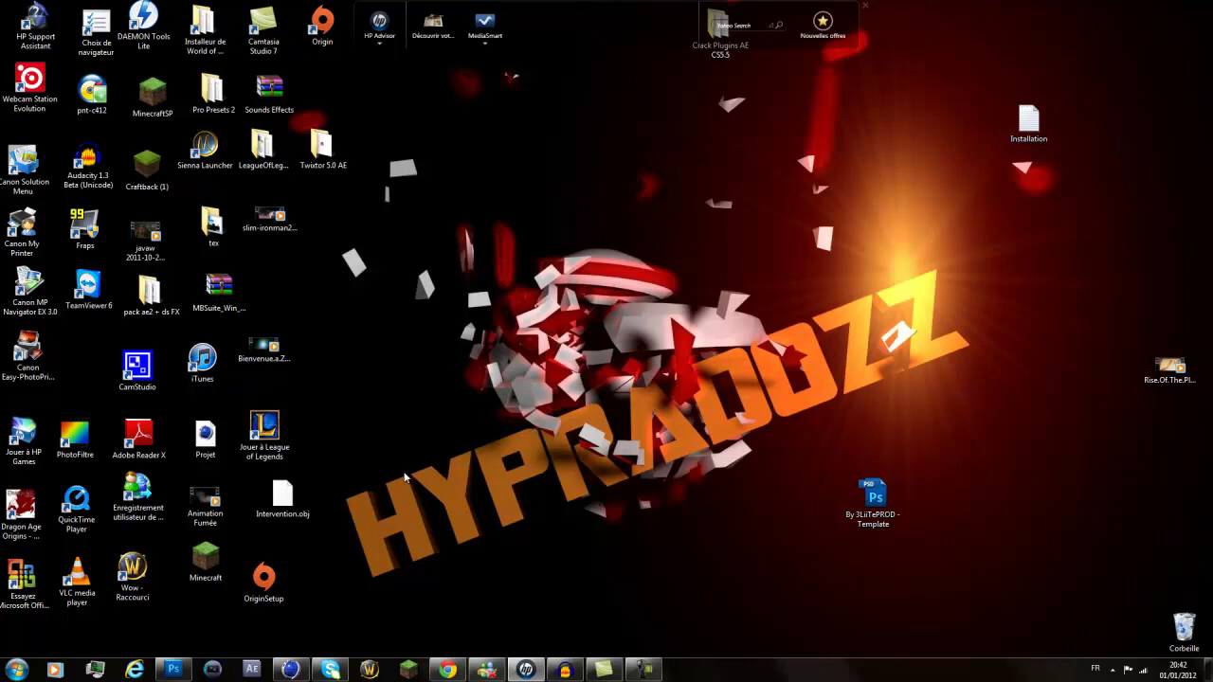
- Tidy the desktop by moving the Twixtor 5.0 AE folder, the slim-ironman video, the Photoshop template and the Installation file beside the other icons
{"action": "left_click_drag", "start_coordinate": [333, 159], "coordinate": [328, 102]}
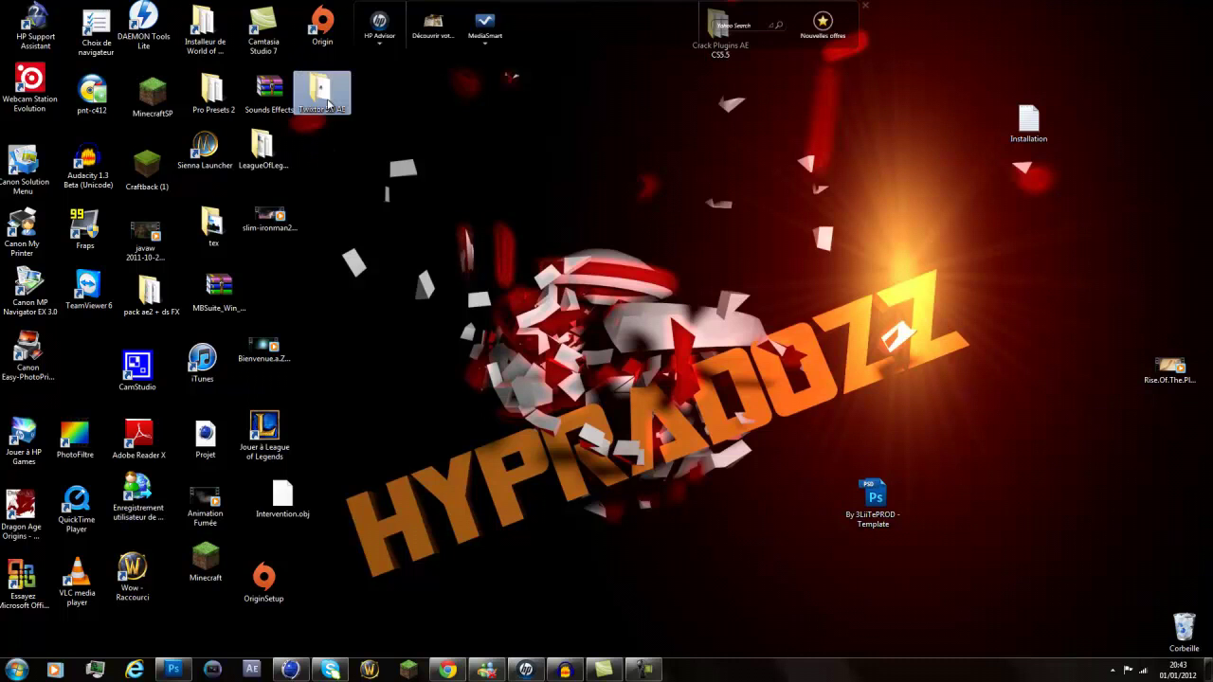
{"action": "left_click", "coordinate": [266, 232]}
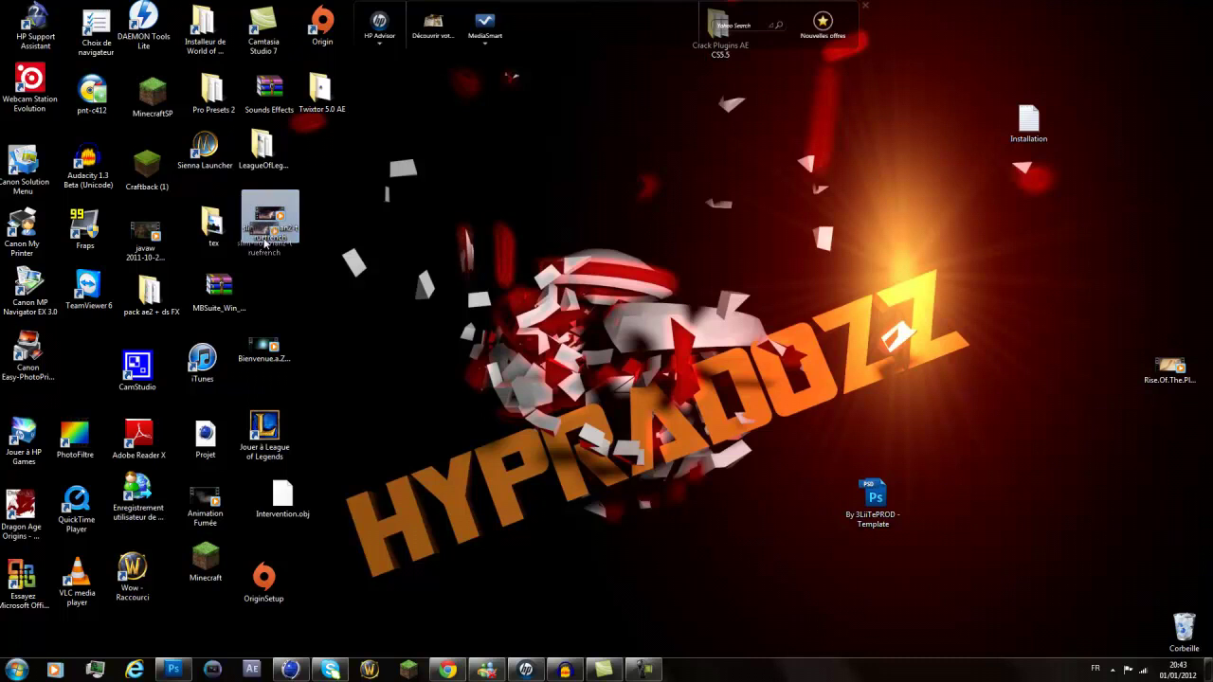
{"action": "left_click", "coordinate": [485, 405]}
{"action": "left_click_drag", "start_coordinate": [876, 507], "coordinate": [289, 302]}
{"action": "left_click_drag", "start_coordinate": [1030, 122], "coordinate": [318, 162]}
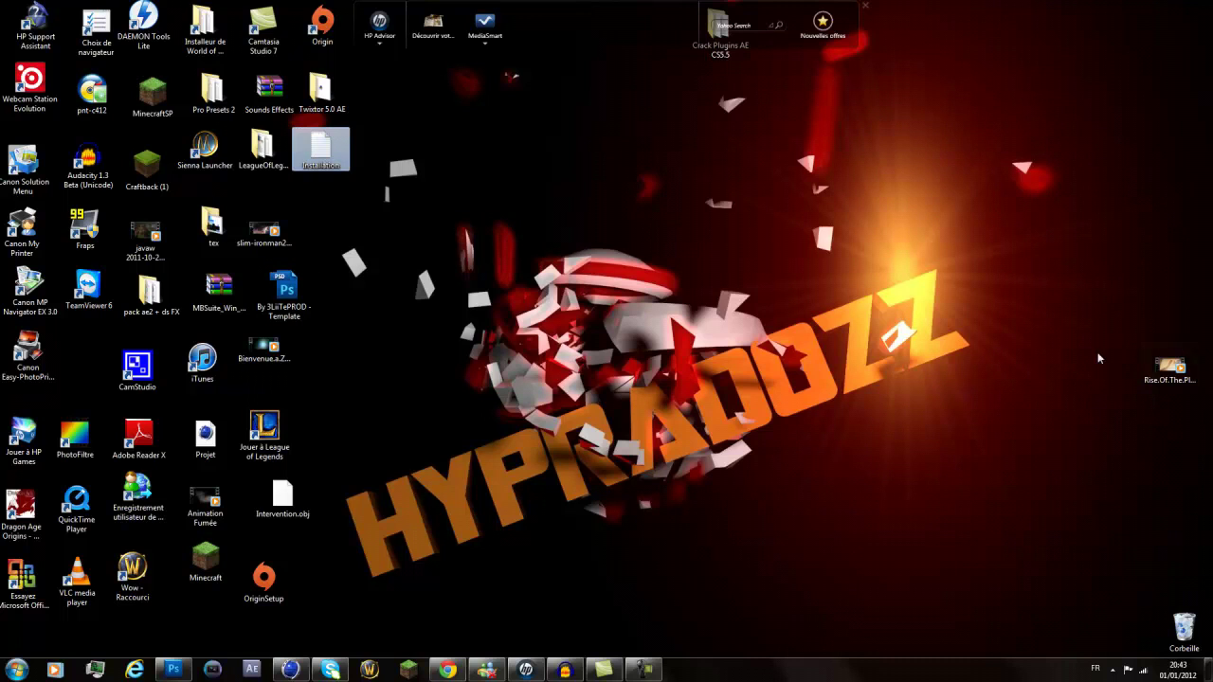
{"action": "left_click", "coordinate": [674, 227]}
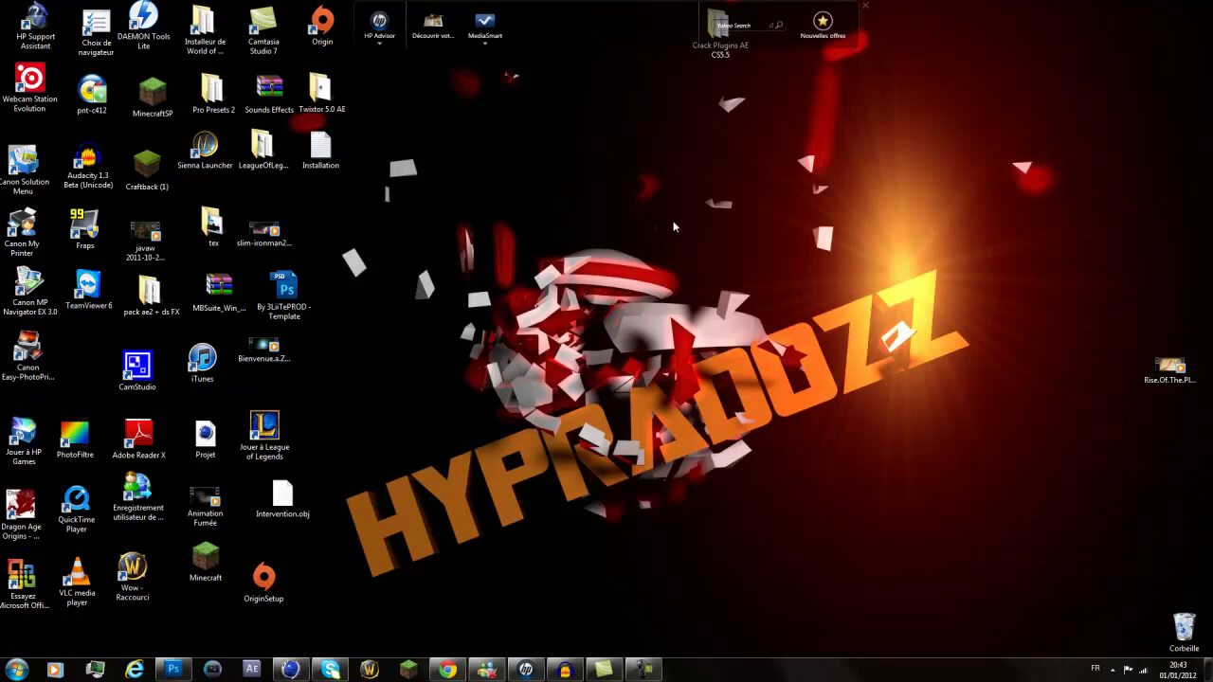
{"action": "left_click_drag", "start_coordinate": [586, 216], "coordinate": [688, 366]}
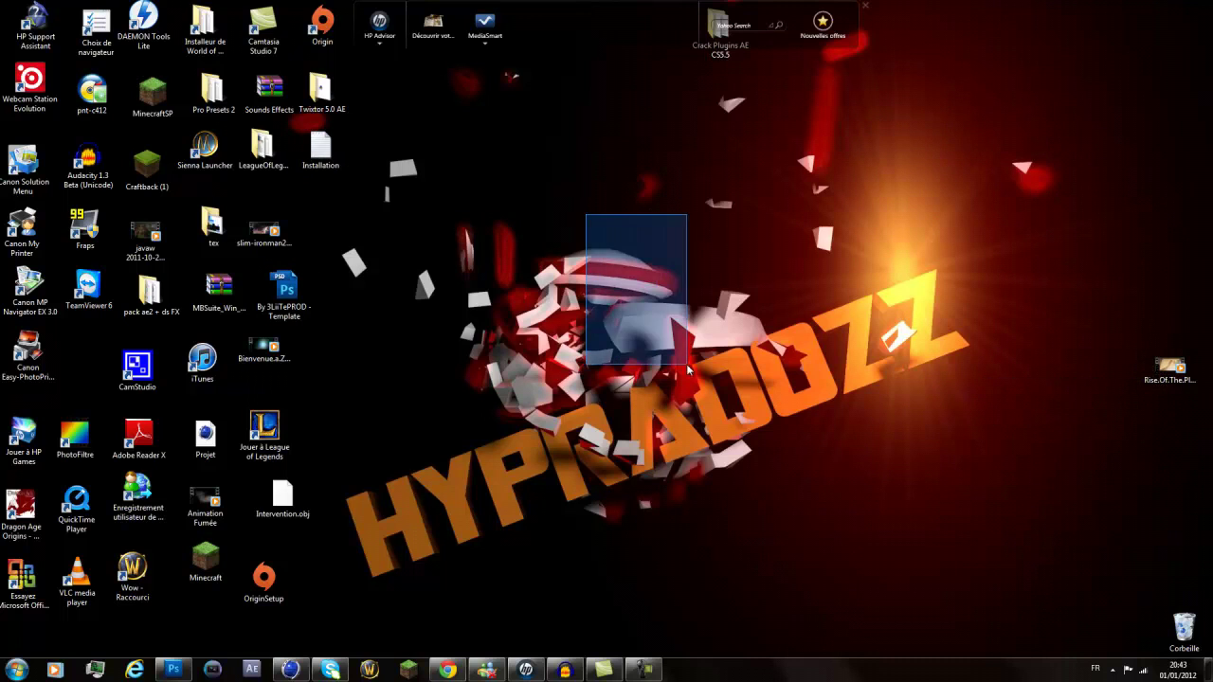
{"action": "left_click", "coordinate": [647, 673]}
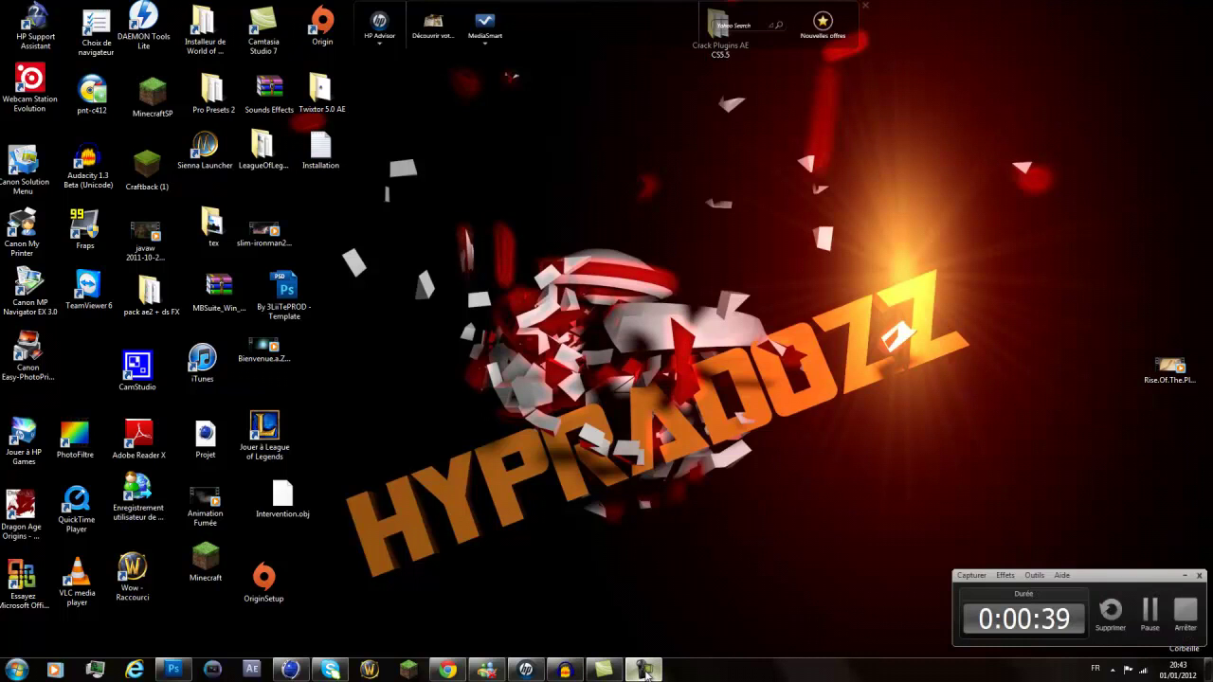
{"action": "left_click", "coordinate": [647, 673]}
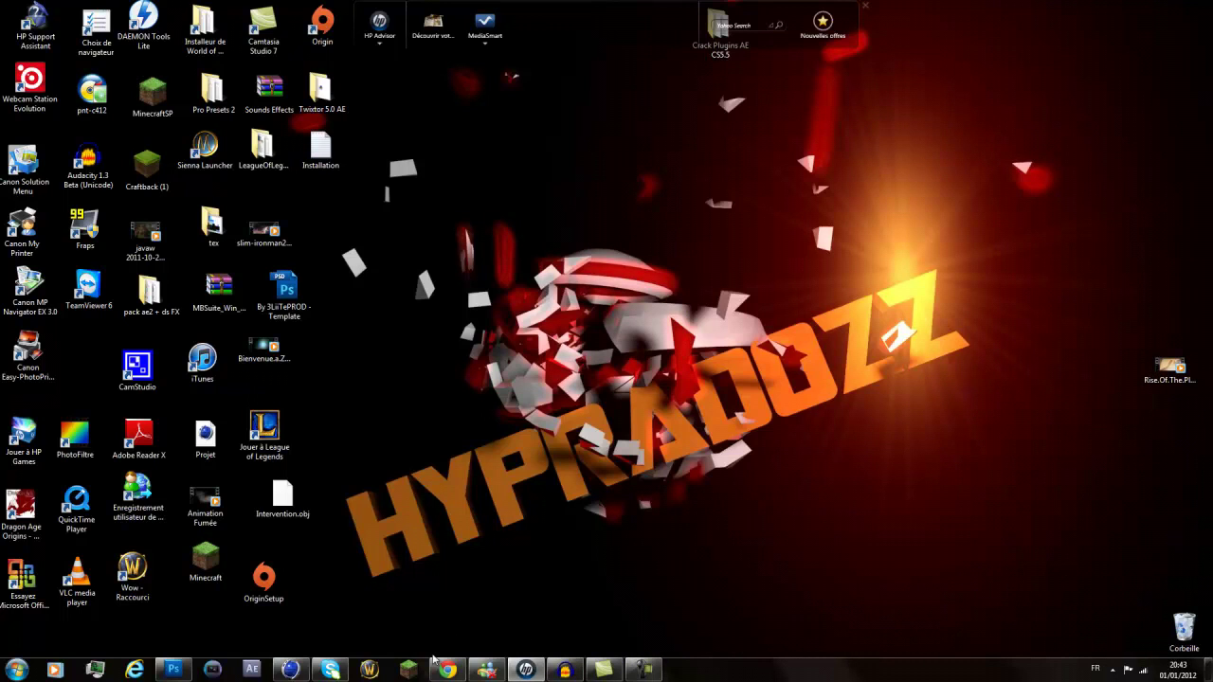
- Switch to CINEMA 4D and set the render output to the 1920 x 1200 screen preset
{"action": "mouse_move", "coordinate": [285, 675]}
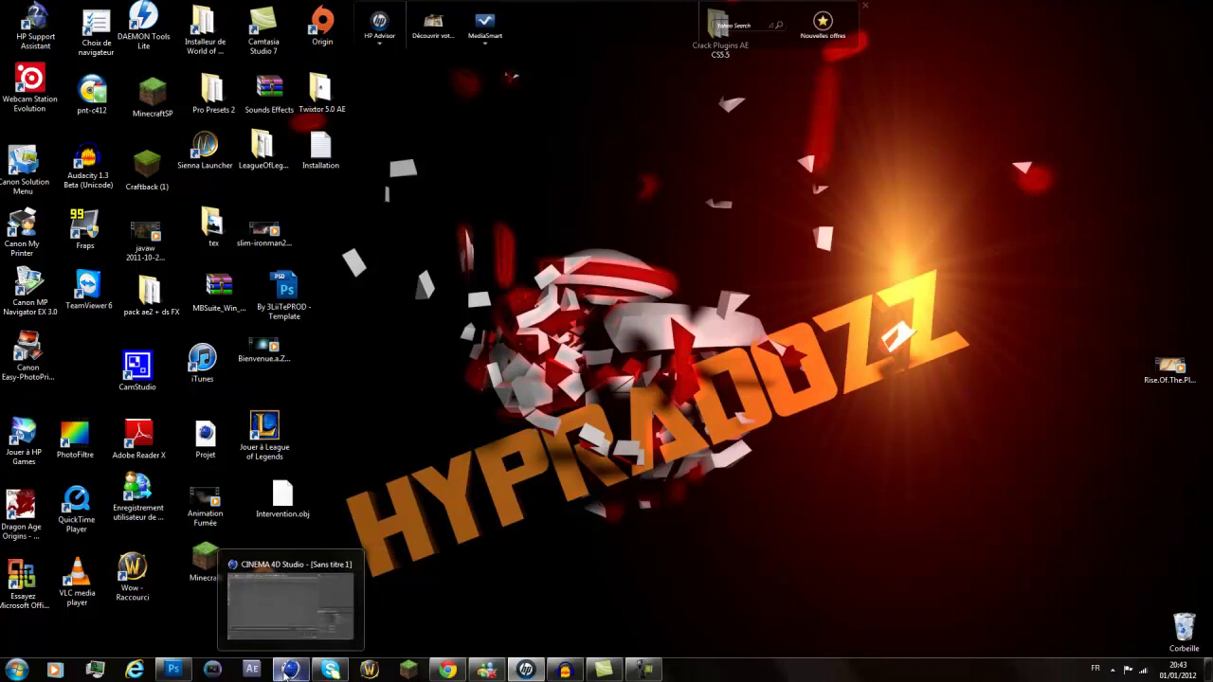
{"action": "left_click", "coordinate": [288, 613]}
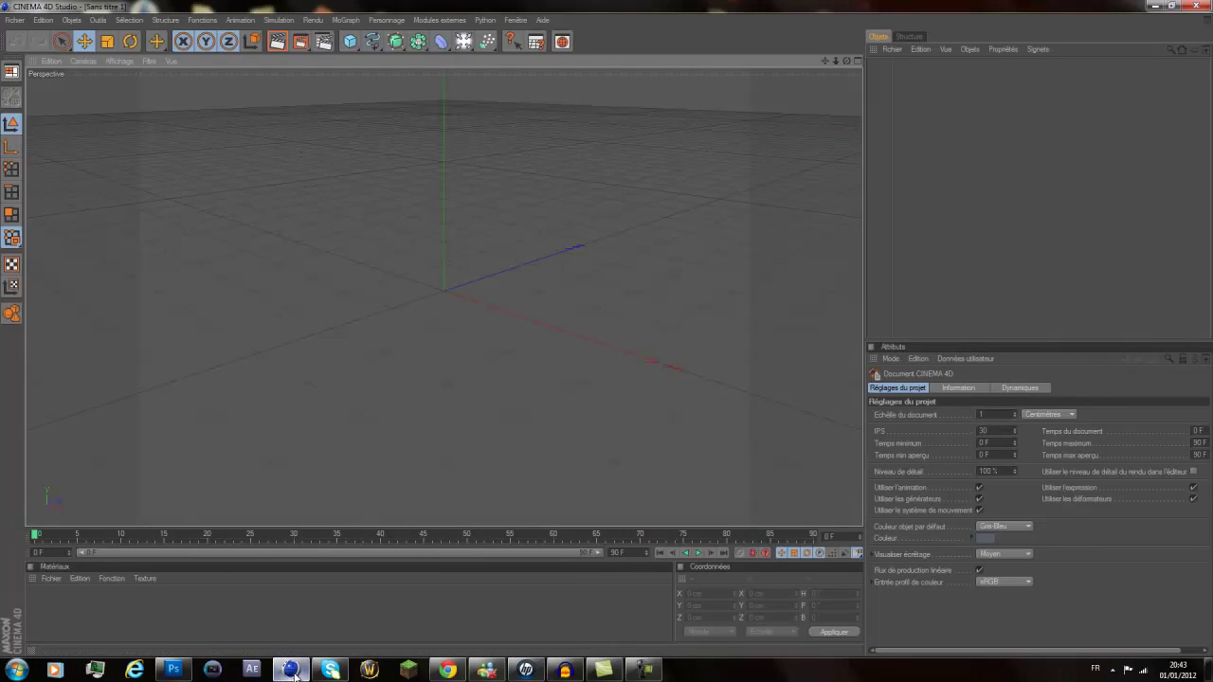
{"action": "mouse_move", "coordinate": [294, 676]}
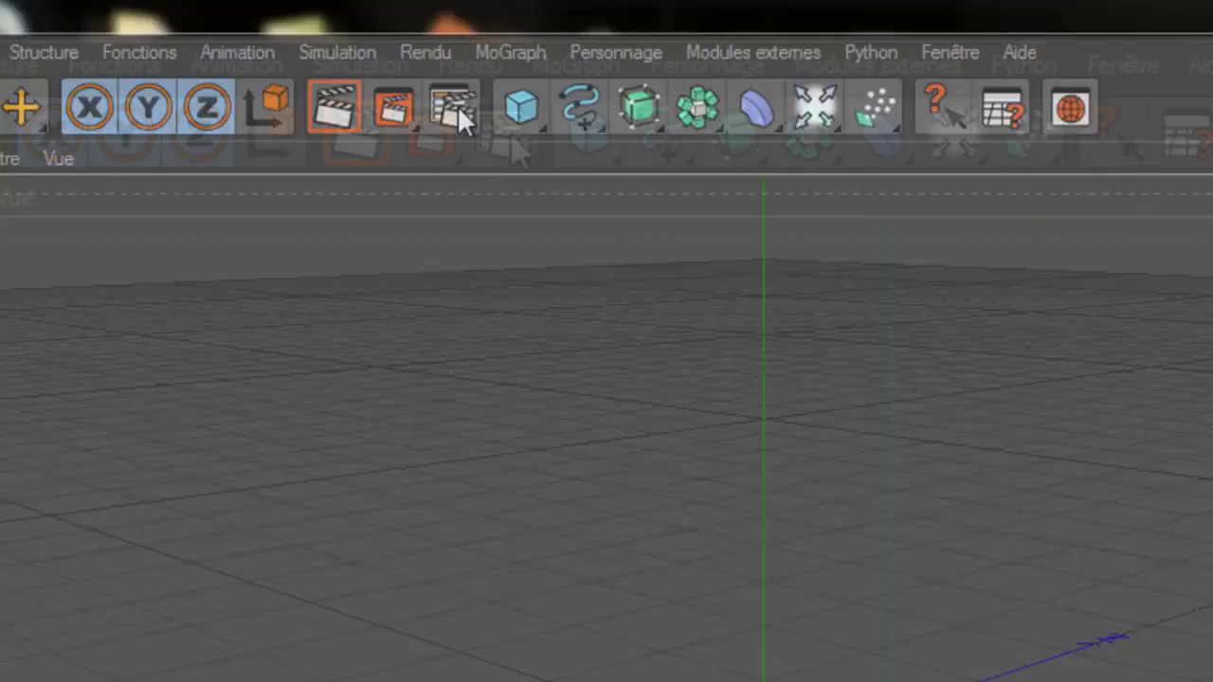
{"action": "left_click", "coordinate": [834, 301]}
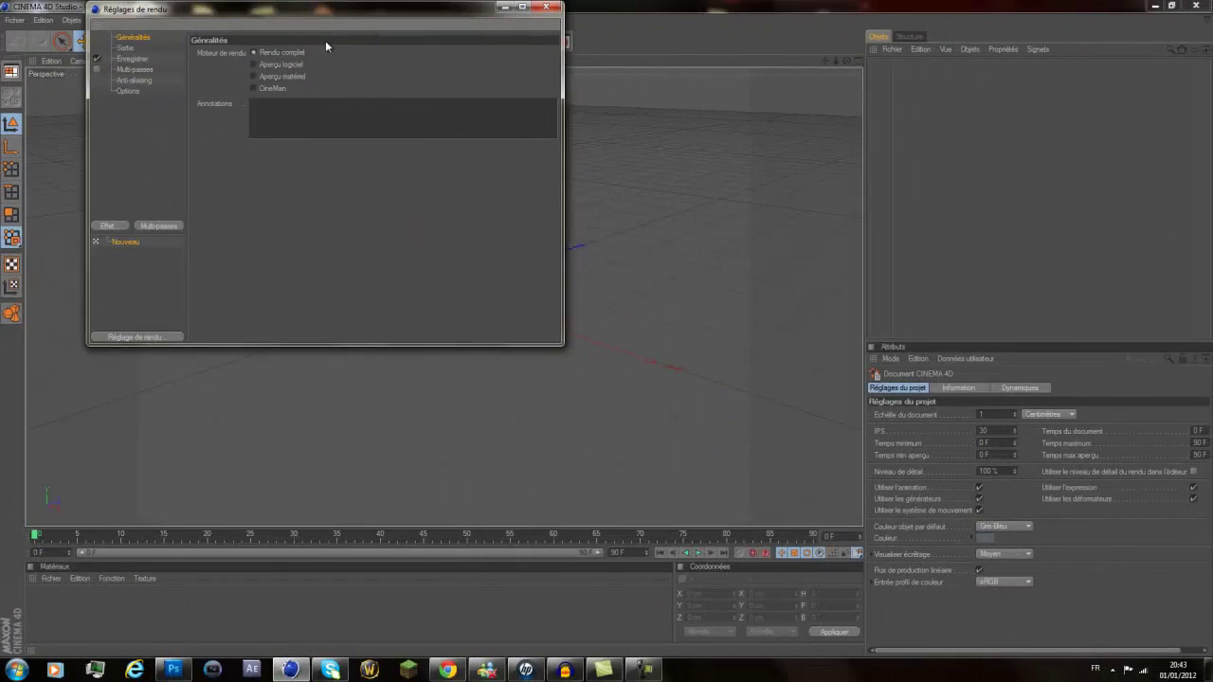
{"action": "left_click", "coordinate": [125, 49]}
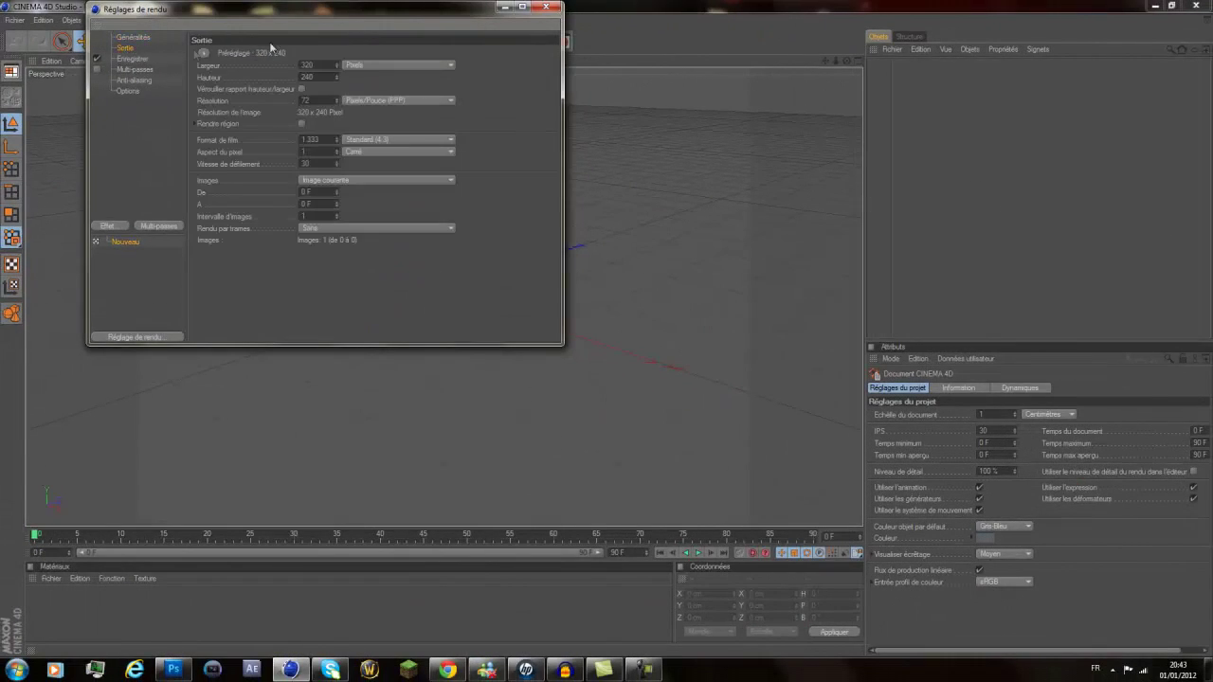
{"action": "left_click", "coordinate": [207, 55]}
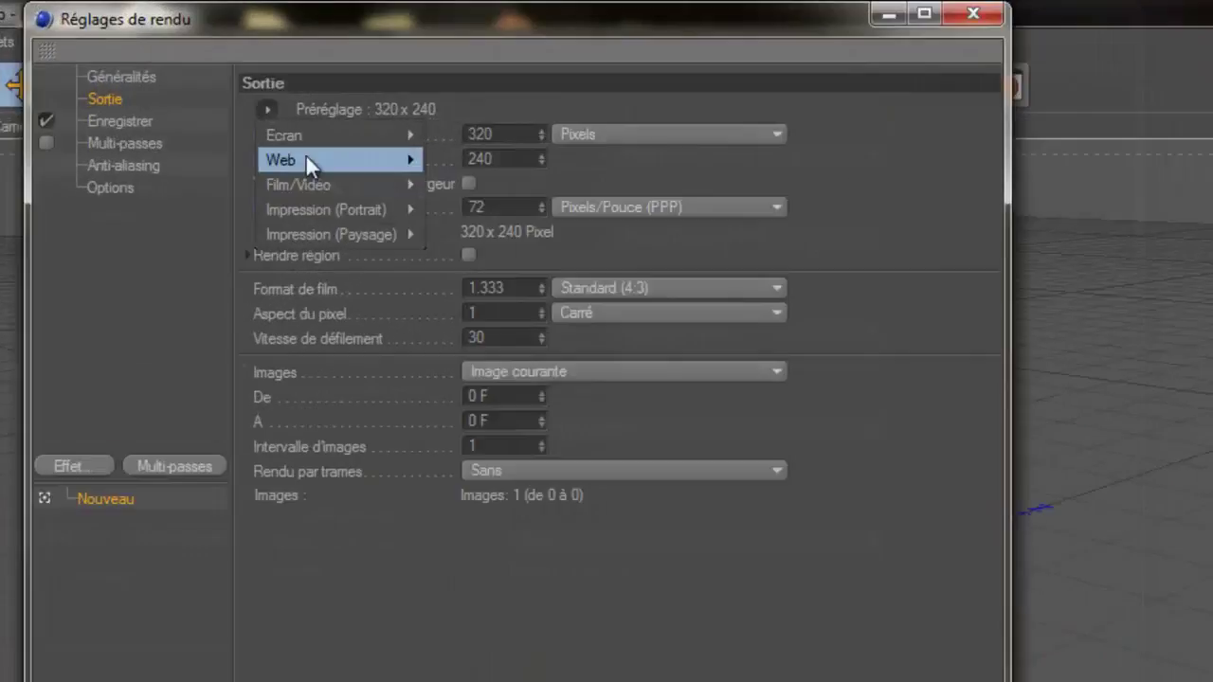
{"action": "mouse_move", "coordinate": [222, 69]}
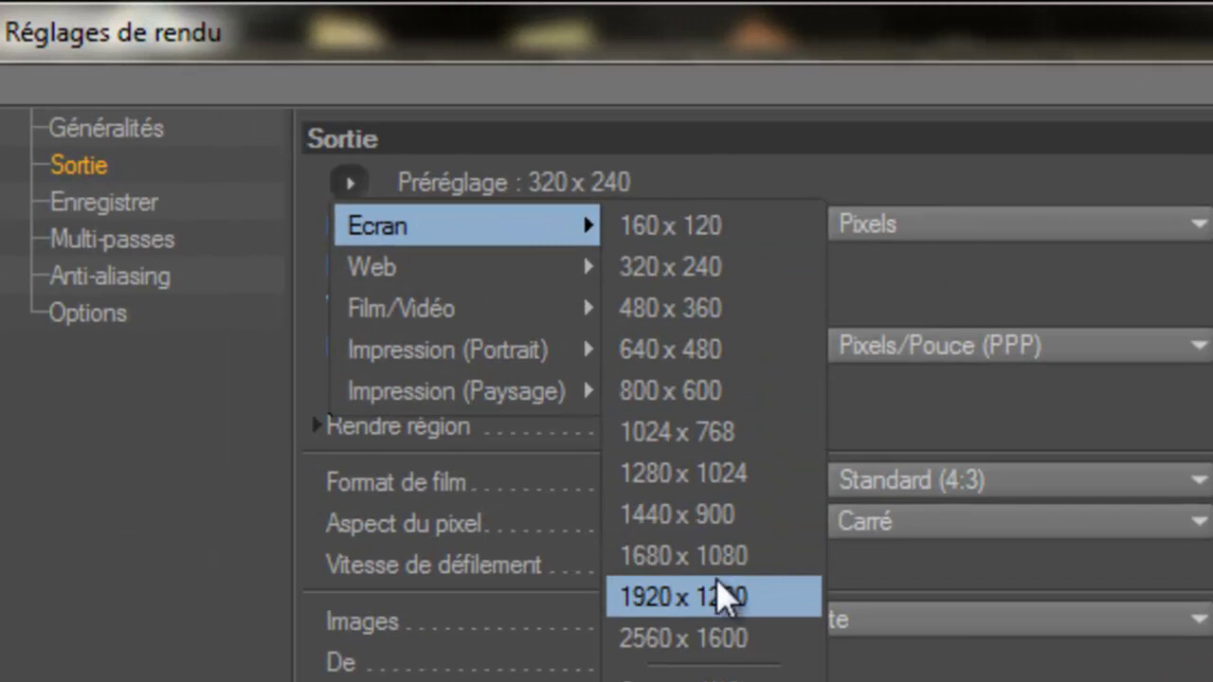
{"action": "left_click", "coordinate": [725, 607]}
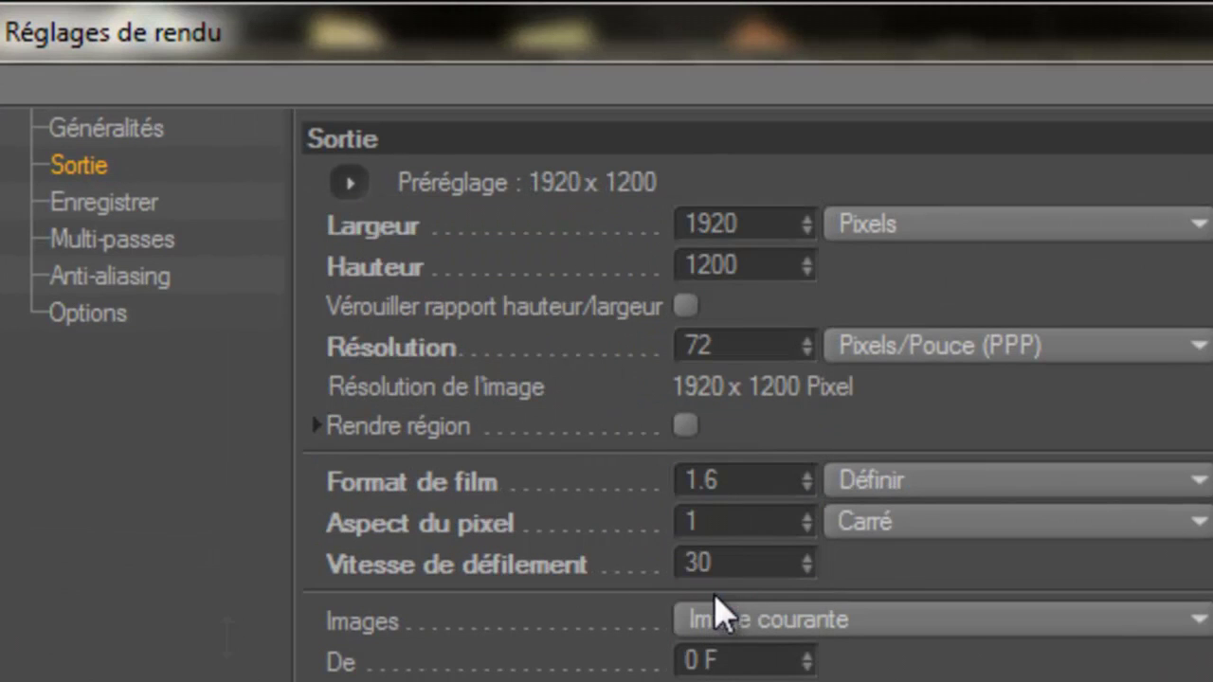
- Set the render's save format to PNG and enable its alpha channel (Canal alpha)
{"action": "left_click", "coordinate": [109, 203]}
{"action": "left_click", "coordinate": [749, 309]}
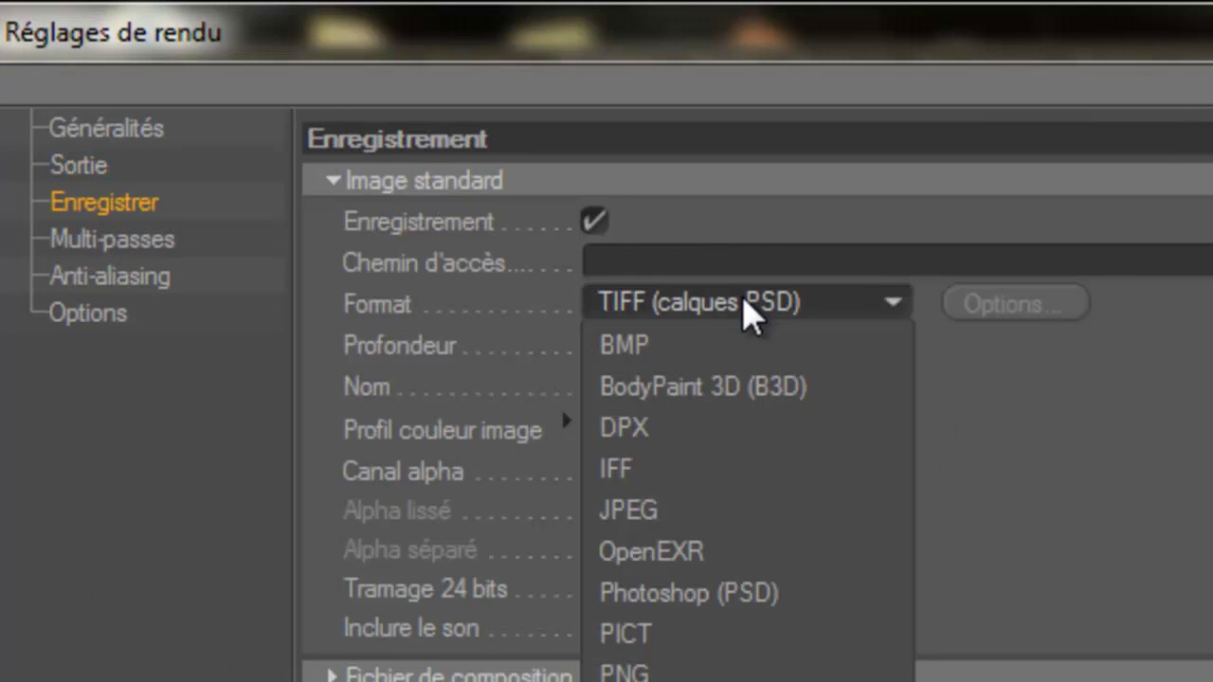
{"action": "left_click", "coordinate": [723, 675]}
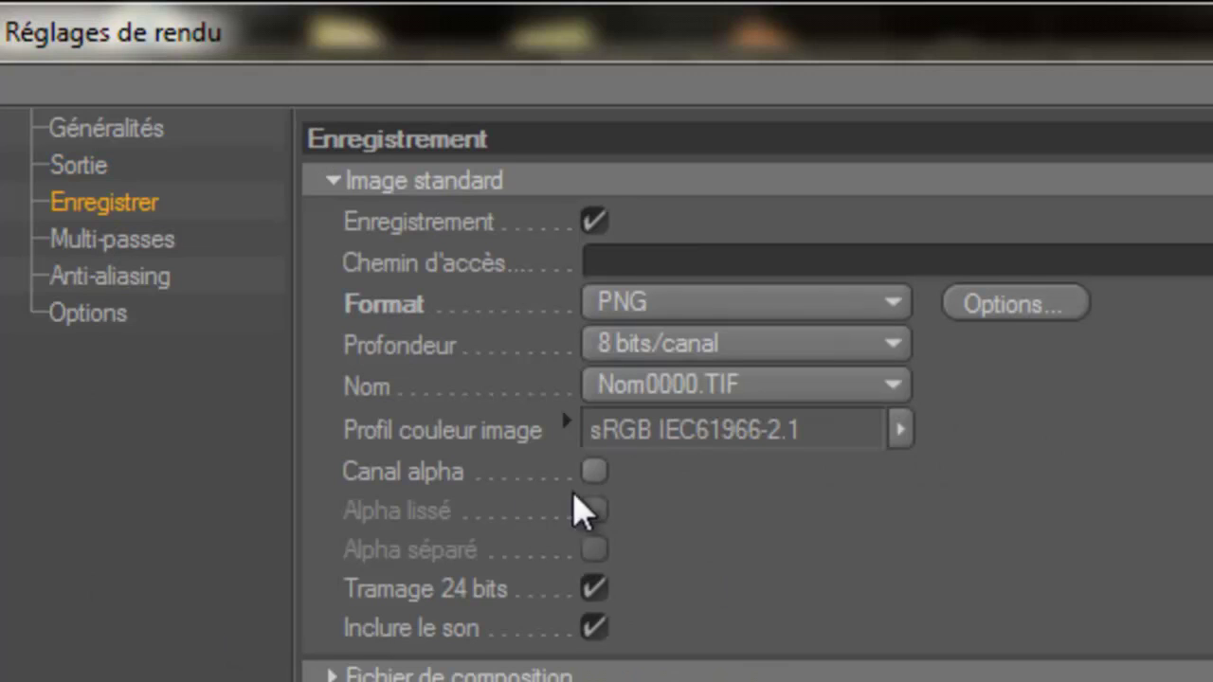
{"action": "left_click", "coordinate": [594, 473]}
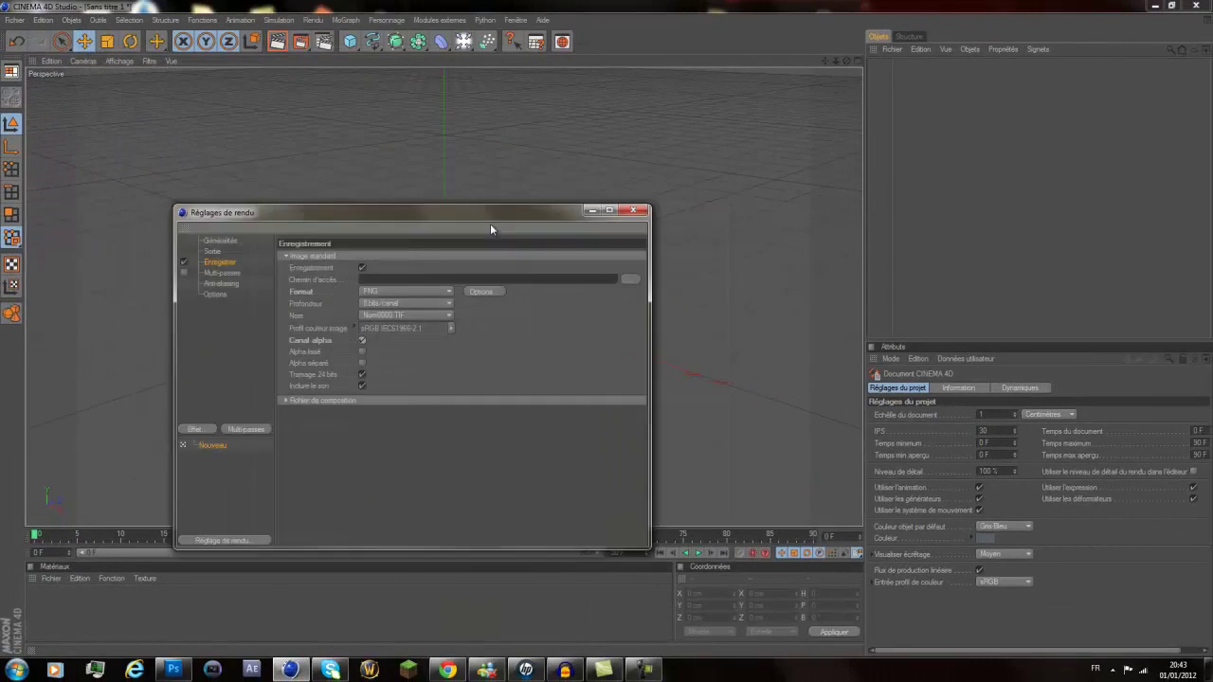
{"action": "left_click_drag", "start_coordinate": [499, 219], "coordinate": [496, 114]}
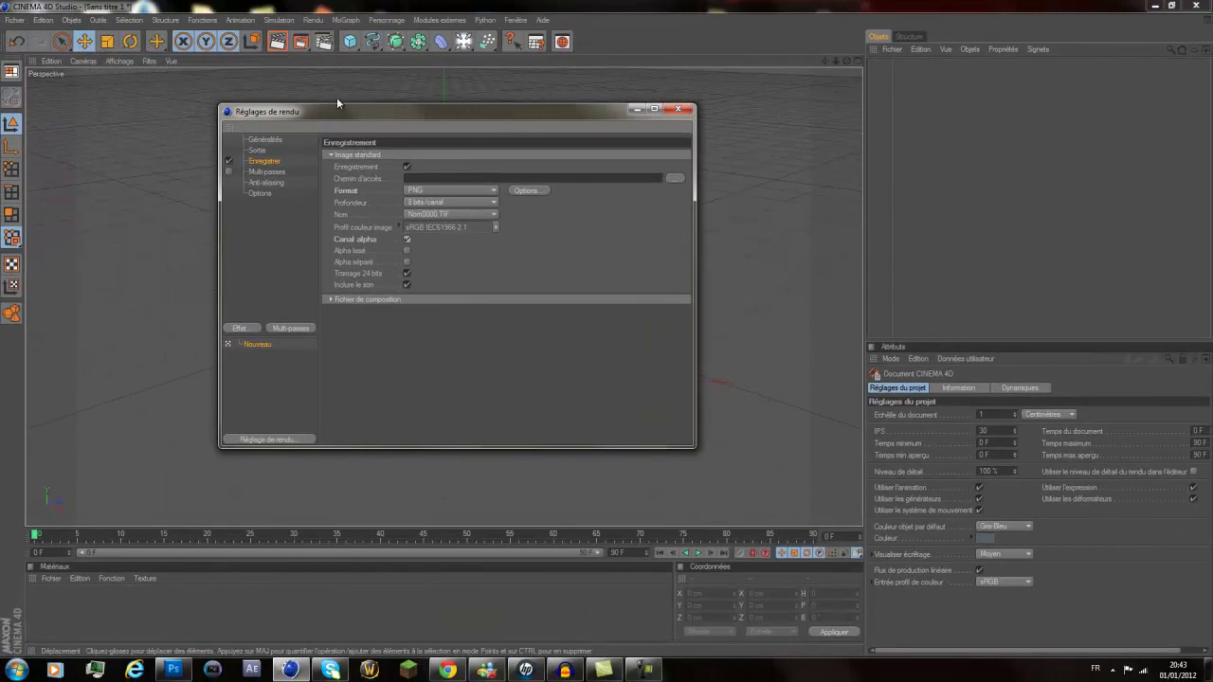
{"action": "left_click", "coordinate": [674, 179]}
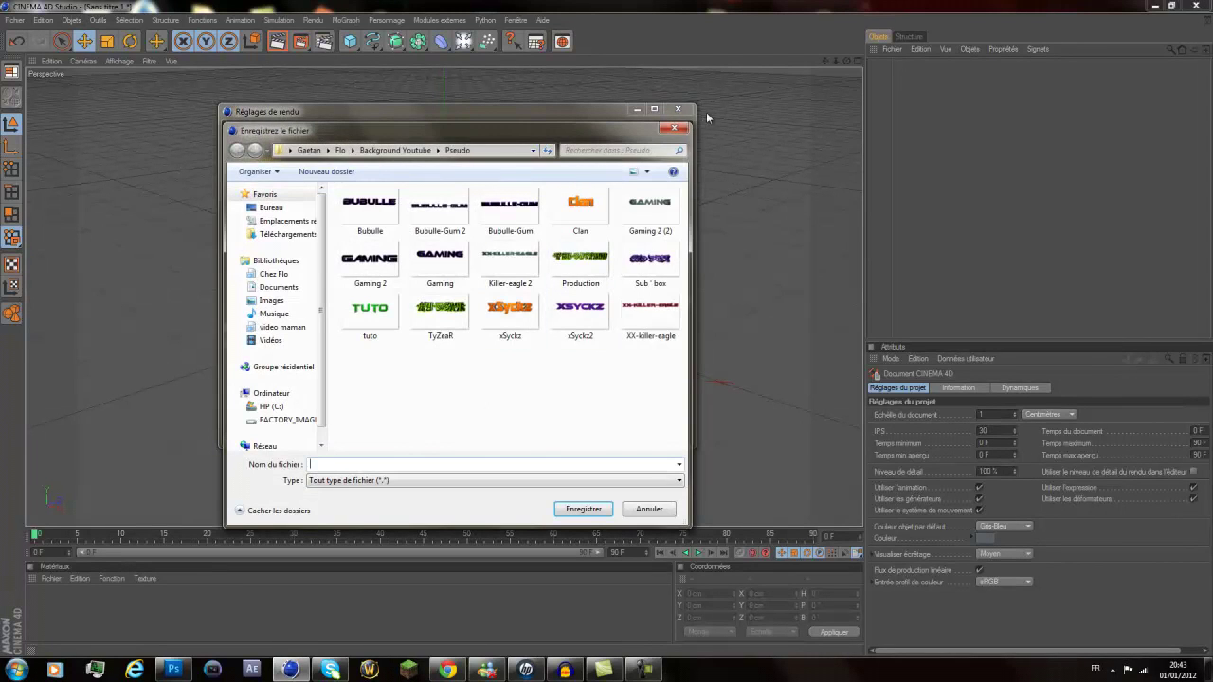
{"action": "left_click", "coordinate": [673, 128]}
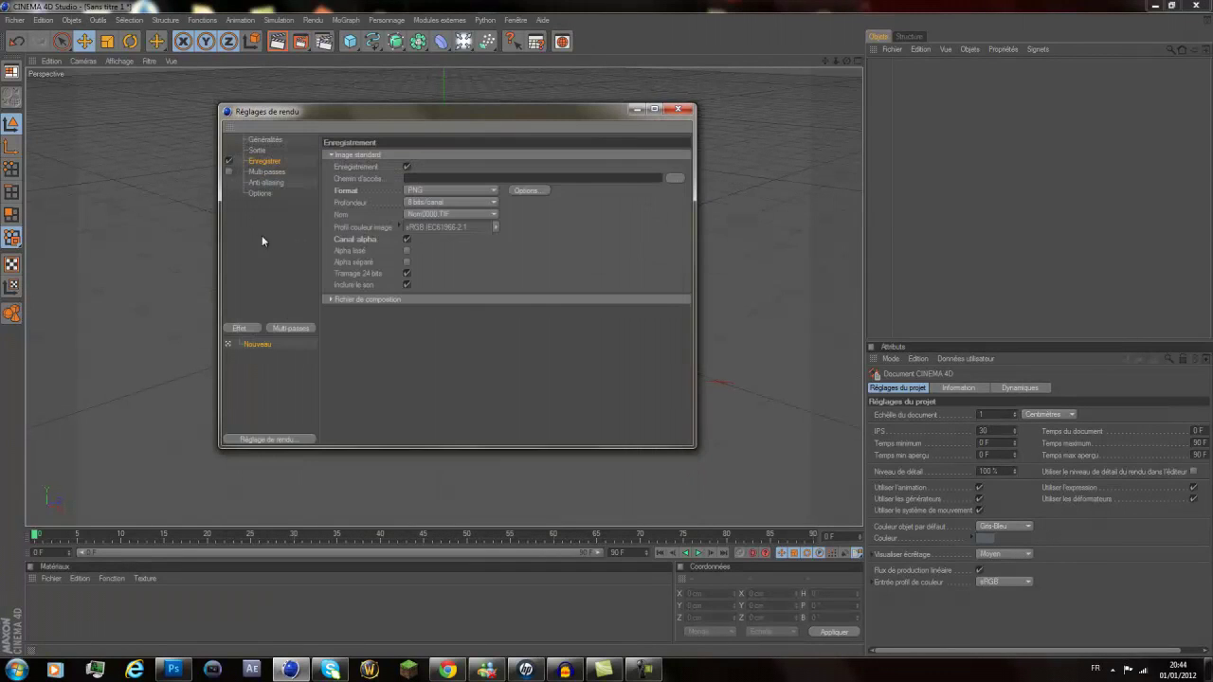
- Set the render anti-aliasing to Au mieux with a minimum level of 2x2, and review the alpha channel save option
{"action": "left_click", "coordinate": [267, 183]}
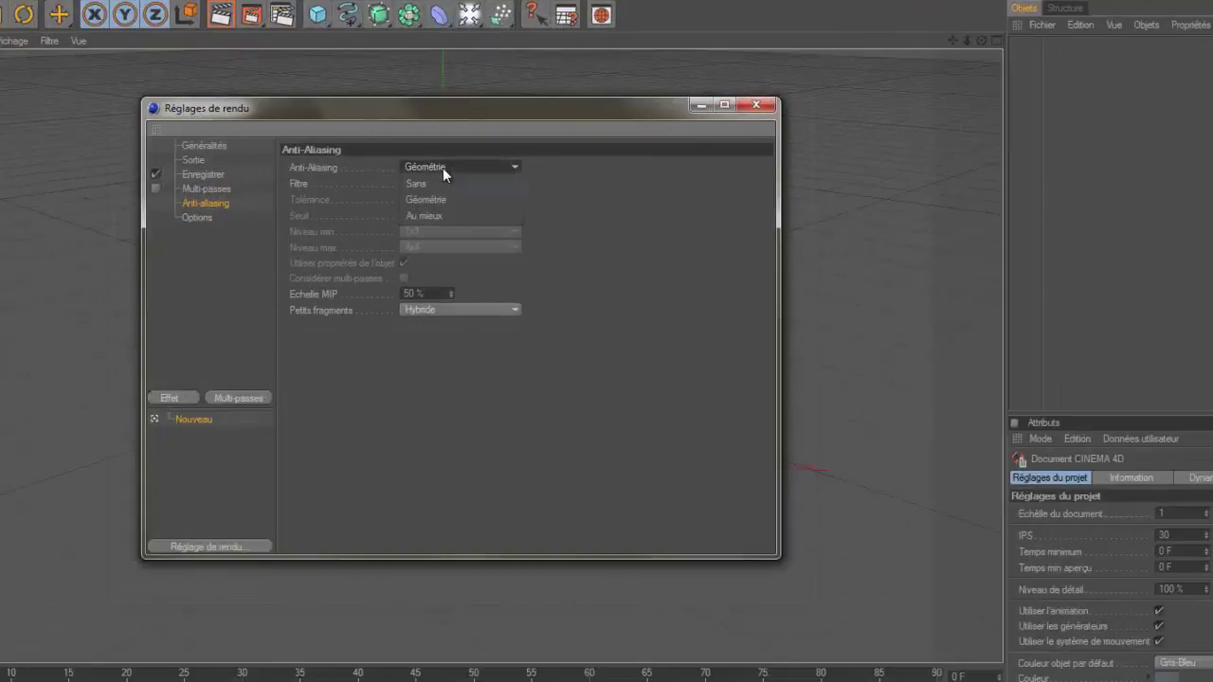
{"action": "left_click", "coordinate": [445, 157]}
{"action": "left_click", "coordinate": [431, 190]}
{"action": "left_click", "coordinate": [437, 203]}
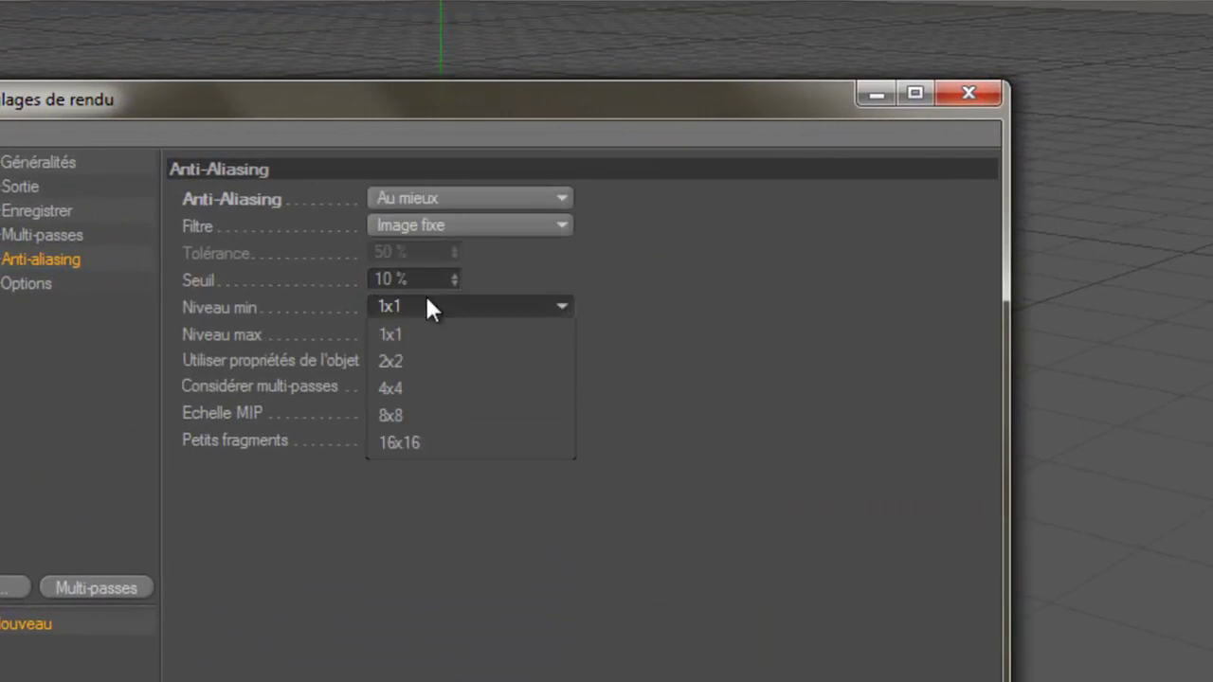
{"action": "left_click", "coordinate": [433, 361]}
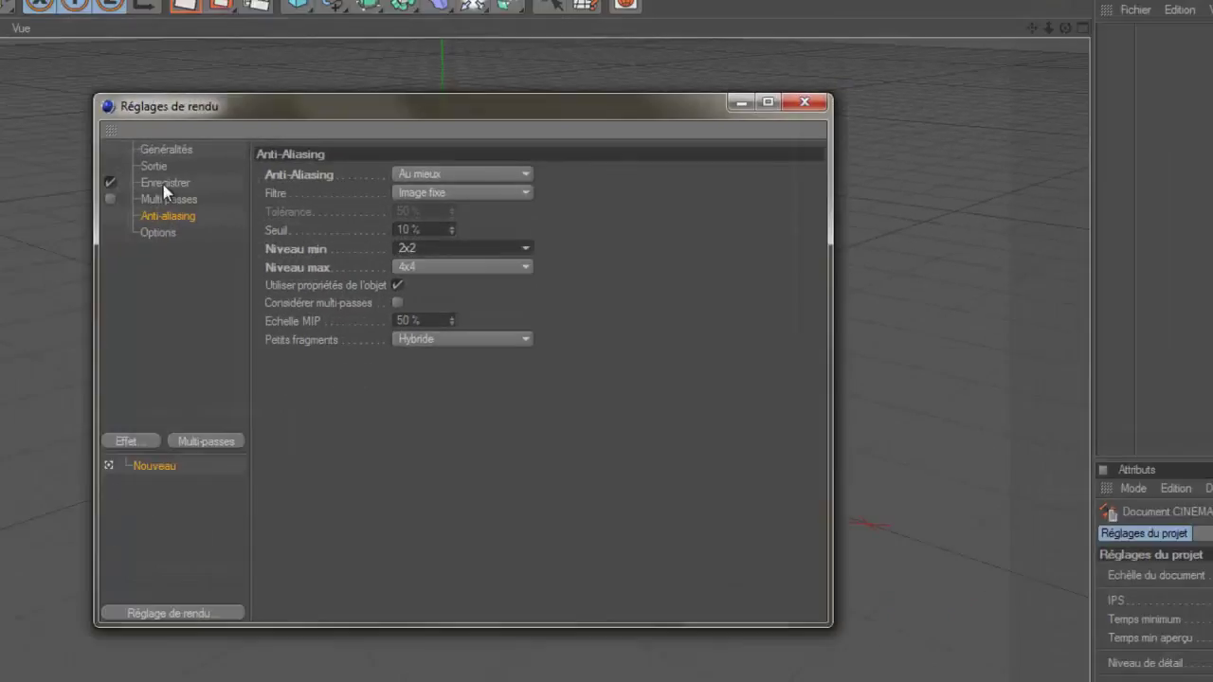
{"action": "left_click", "coordinate": [38, 210]}
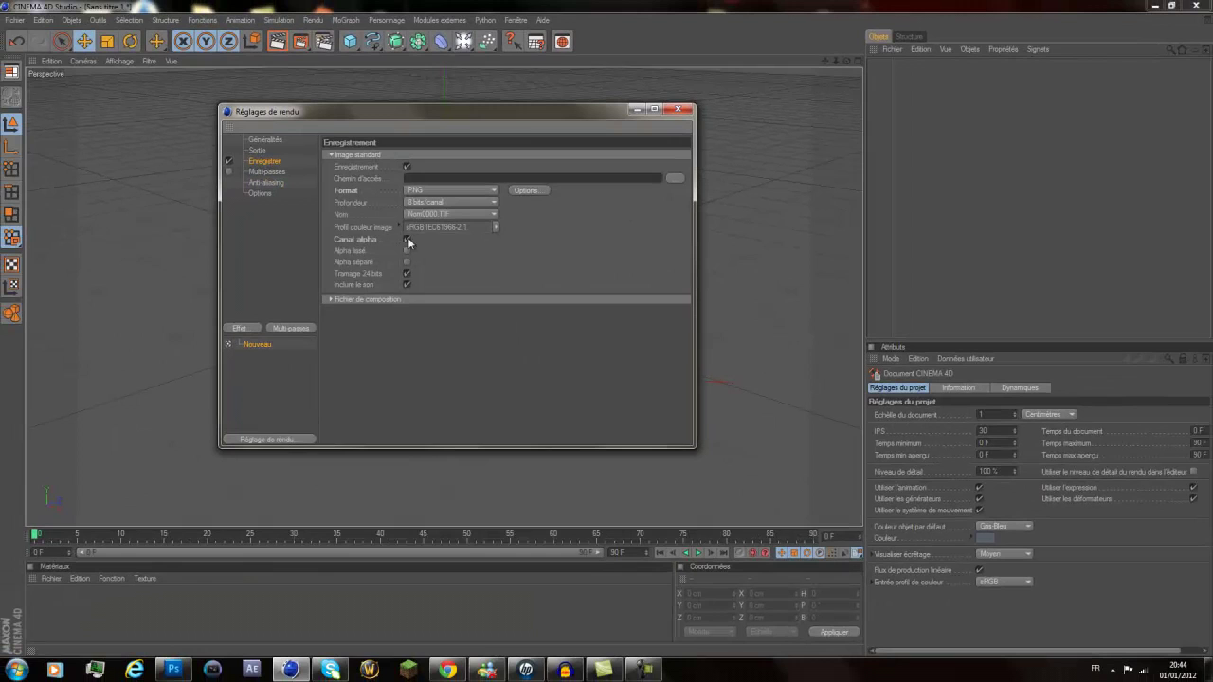
{"action": "left_click_drag", "start_coordinate": [339, 244], "coordinate": [362, 239]}
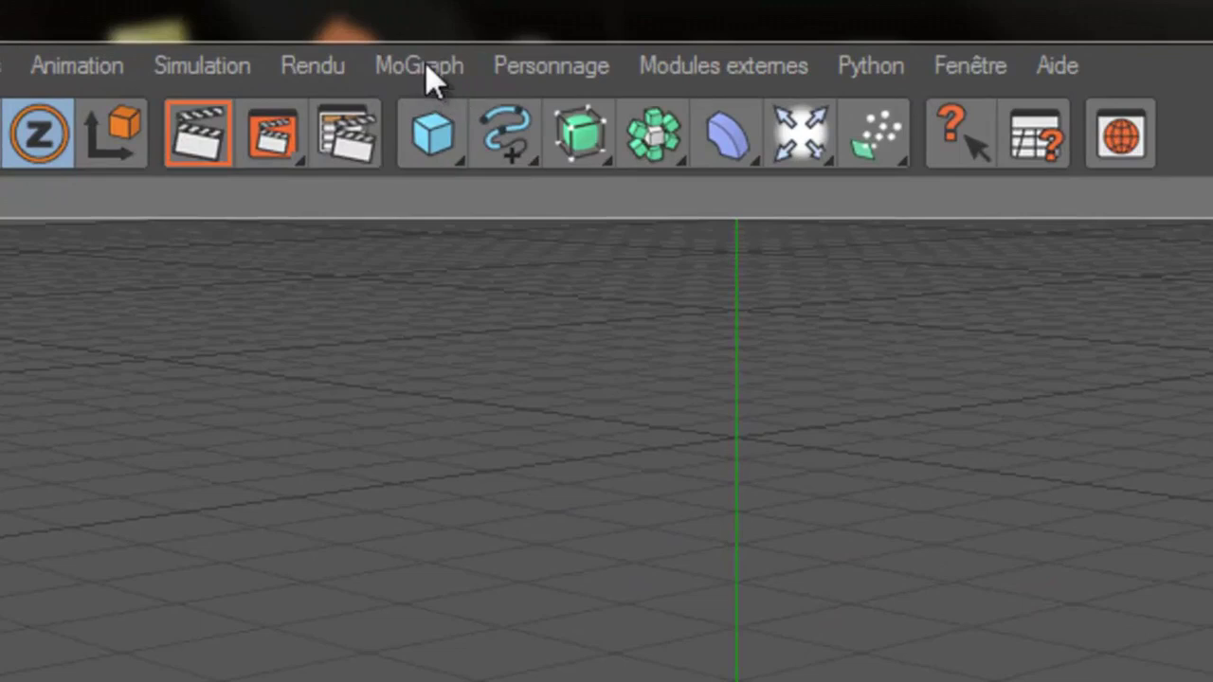
- Add a MoGraph text object to the scene and set its alignment to Centré
{"action": "left_click", "coordinate": [425, 64]}
{"action": "left_click", "coordinate": [534, 517]}
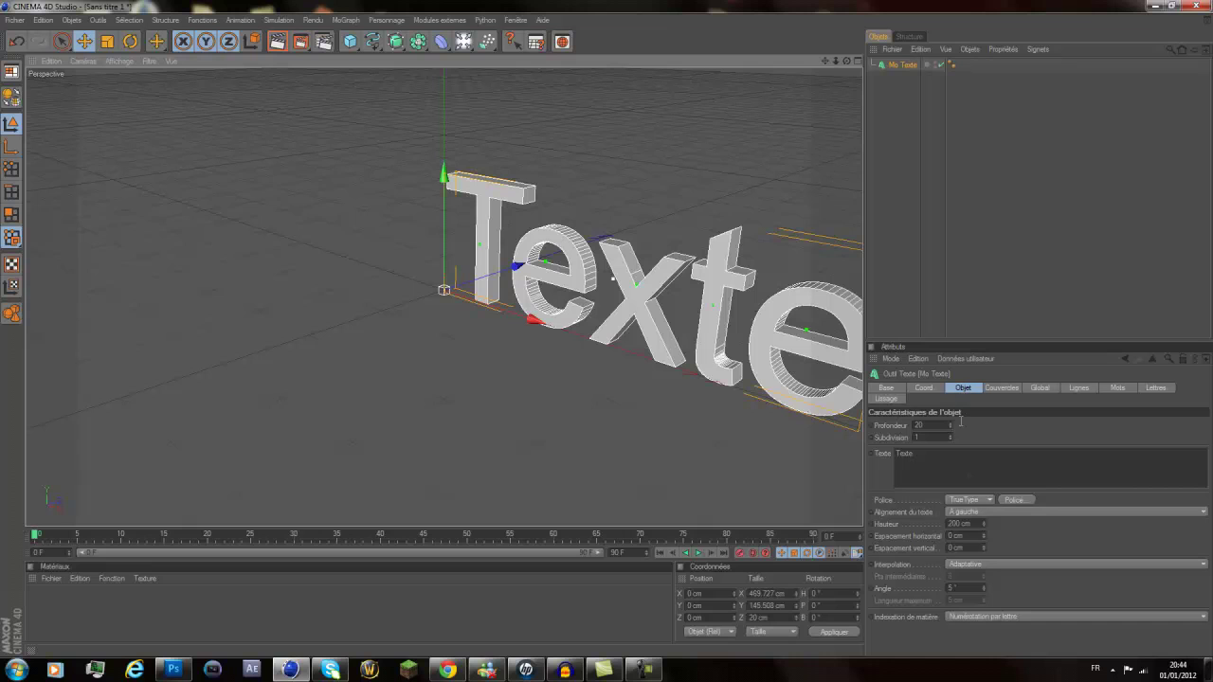
{"action": "left_click", "coordinate": [990, 511]}
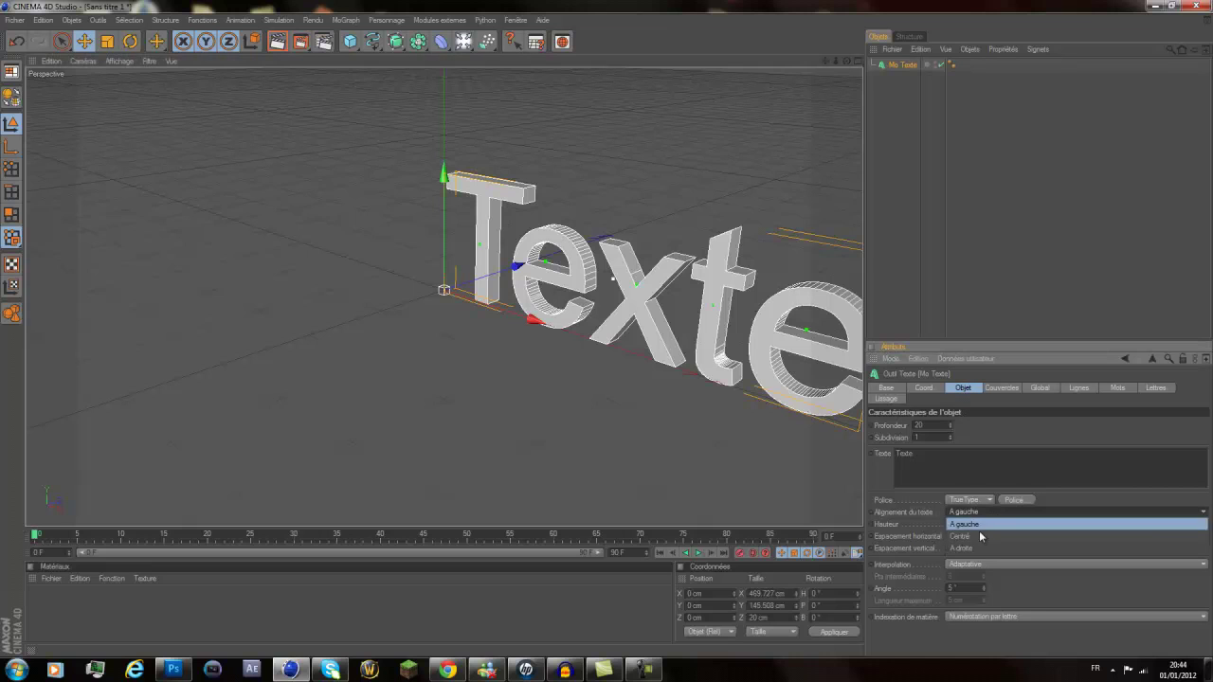
{"action": "left_click", "coordinate": [980, 536]}
- Replace the text object's default wording with "Tuto"
{"action": "left_click_drag", "start_coordinate": [629, 426], "coordinate": [635, 329]}
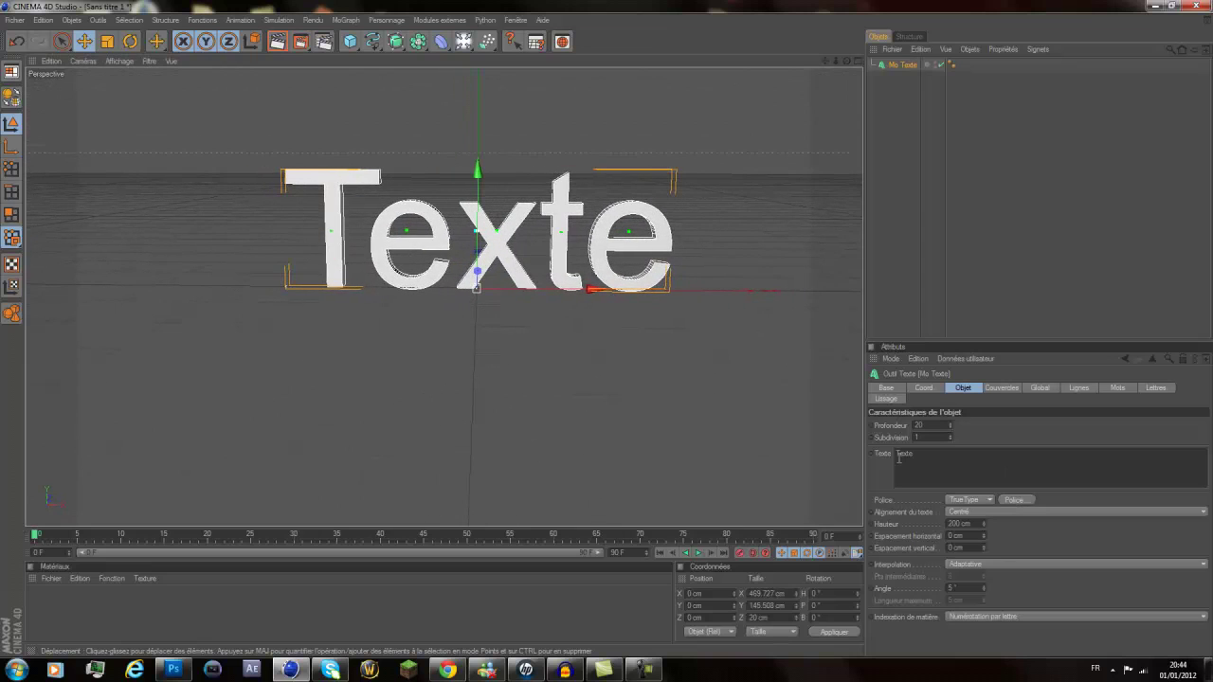
{"action": "double_click", "coordinate": [904, 453]}
{"action": "type", "text": "Tuts"}
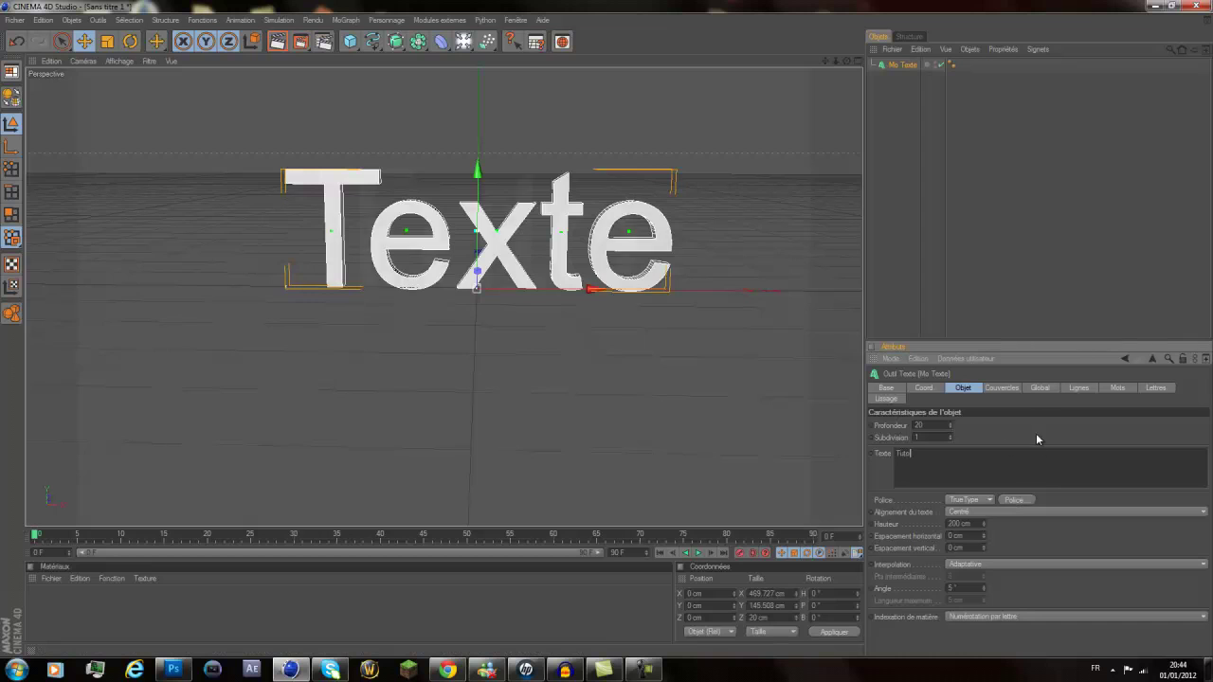
- Change the text's font to BatmanForeverAlternate in Normal style and set its depth (Profondeur) to 80
{"action": "left_click", "coordinate": [1016, 502]}
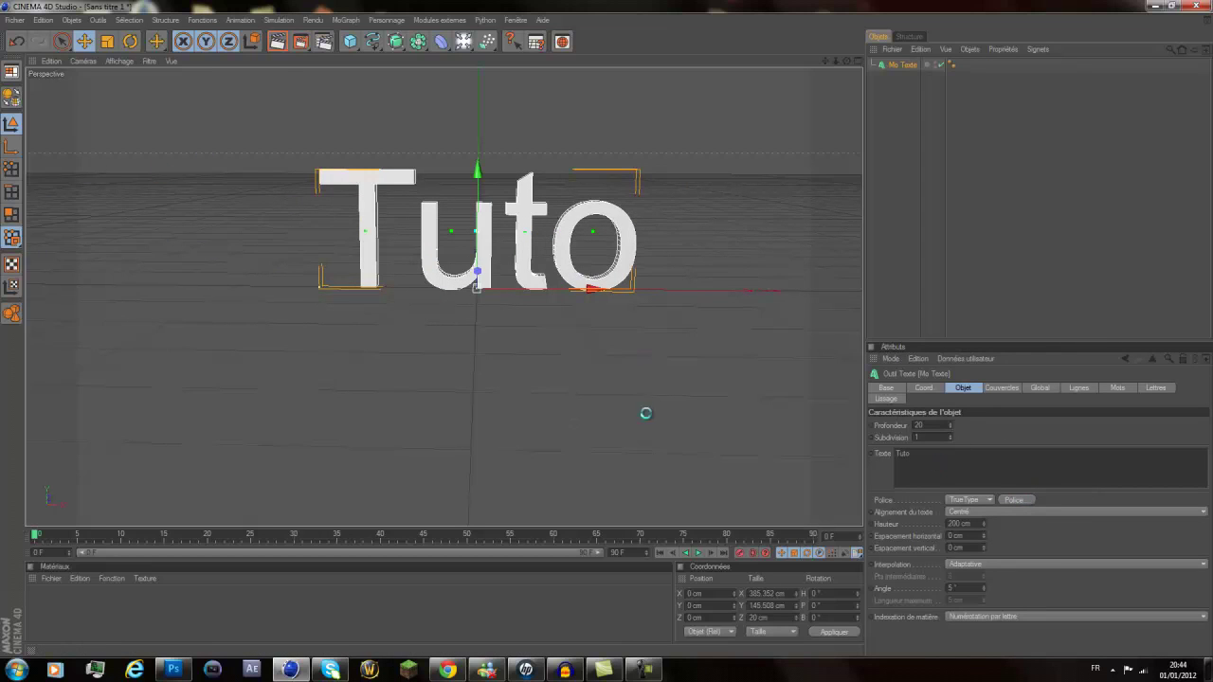
{"action": "left_click", "coordinate": [57, 157]}
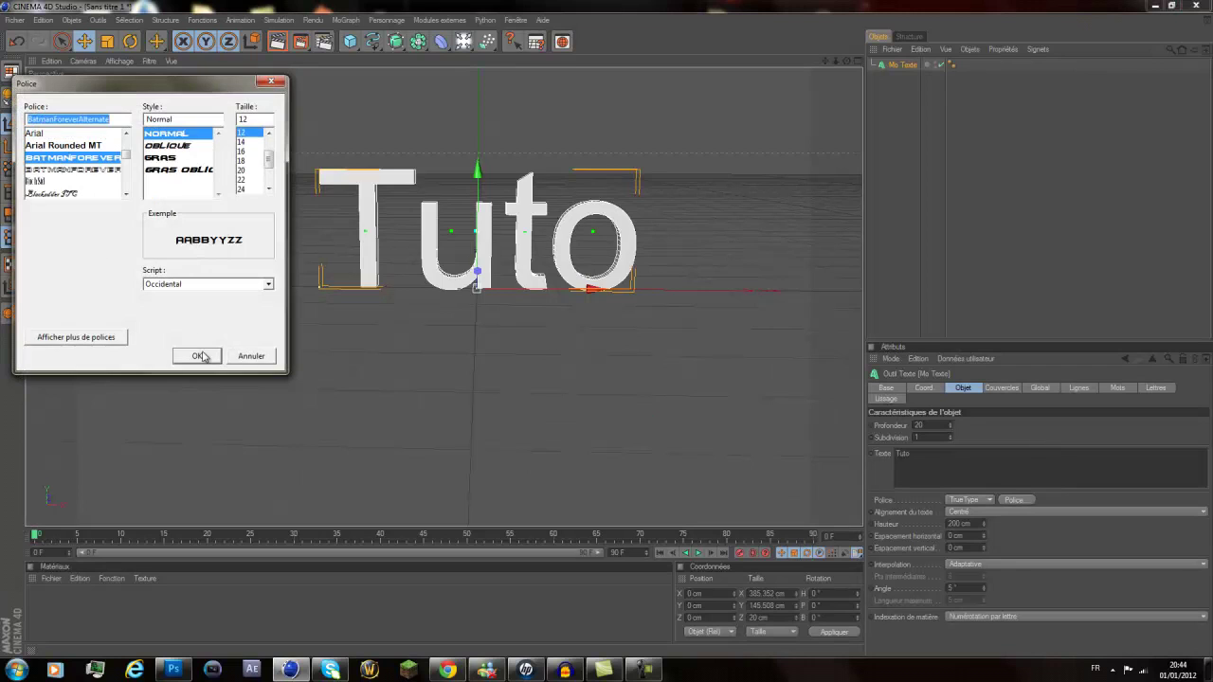
{"action": "left_click", "coordinate": [196, 355]}
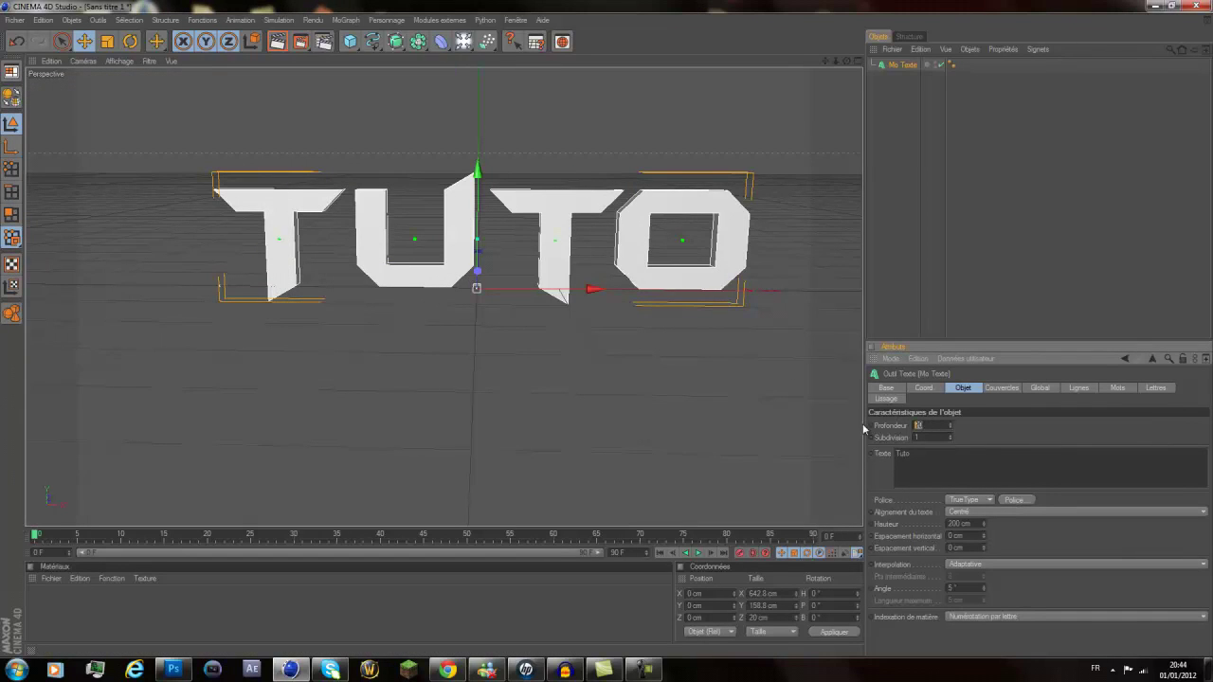
{"action": "type", "text": "80"}
{"action": "key", "text": "Return"}
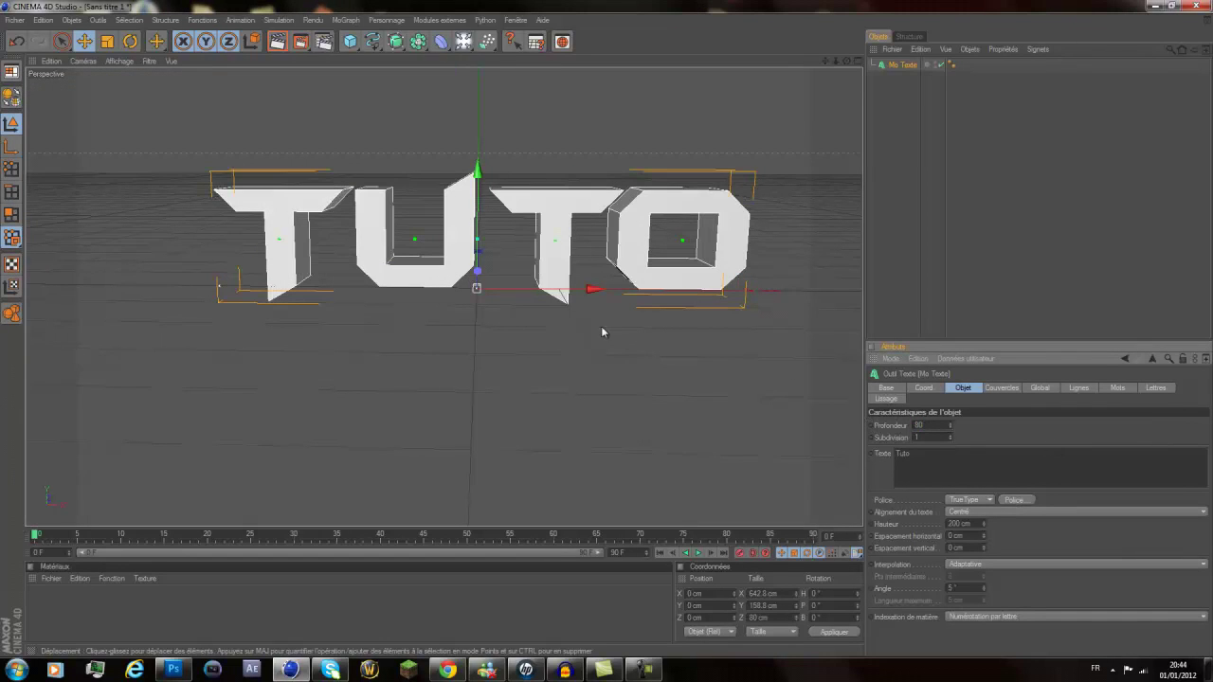
- Set both the Début and Fin caps of the text object to Couvercle et biseau
{"action": "left_click", "coordinate": [1010, 389]}
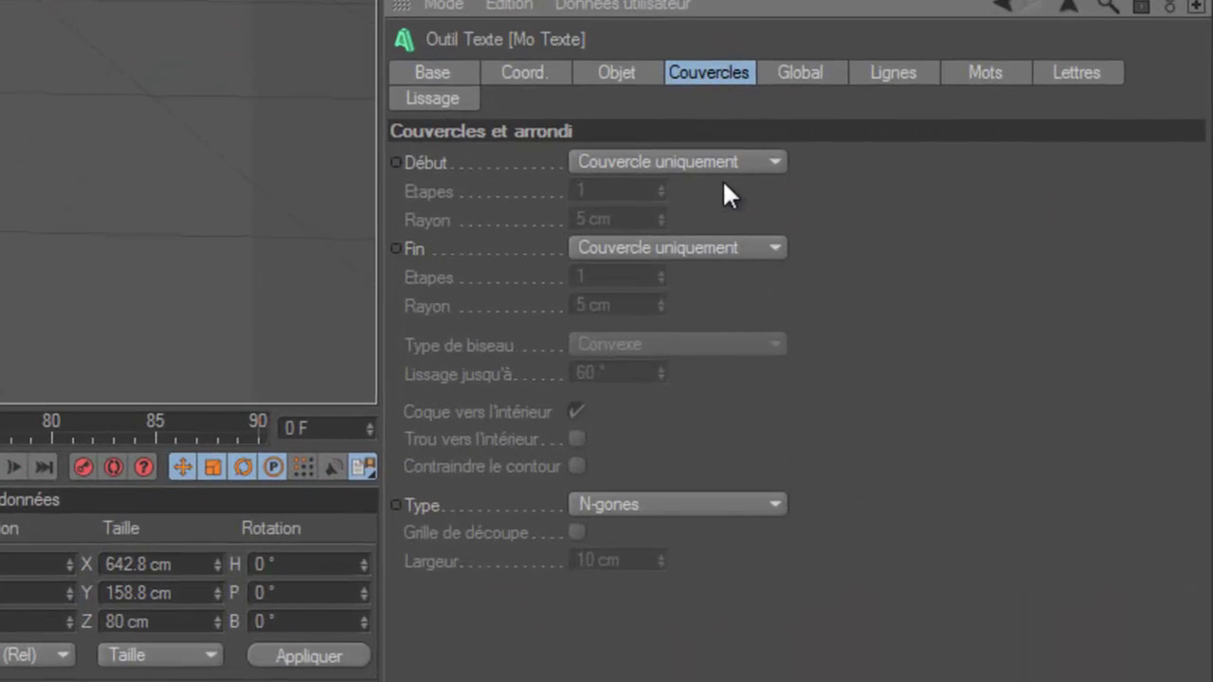
{"action": "left_click", "coordinate": [718, 165]}
{"action": "left_click", "coordinate": [654, 276]}
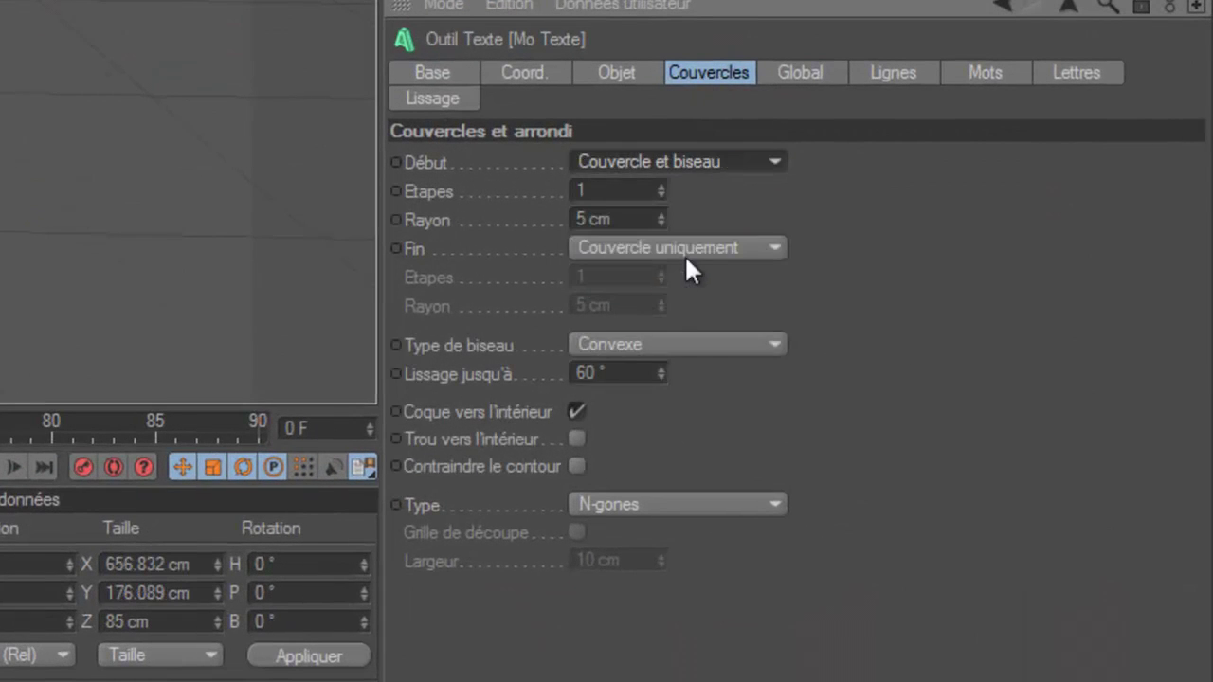
{"action": "left_click", "coordinate": [684, 254]}
{"action": "left_click", "coordinate": [695, 358]}
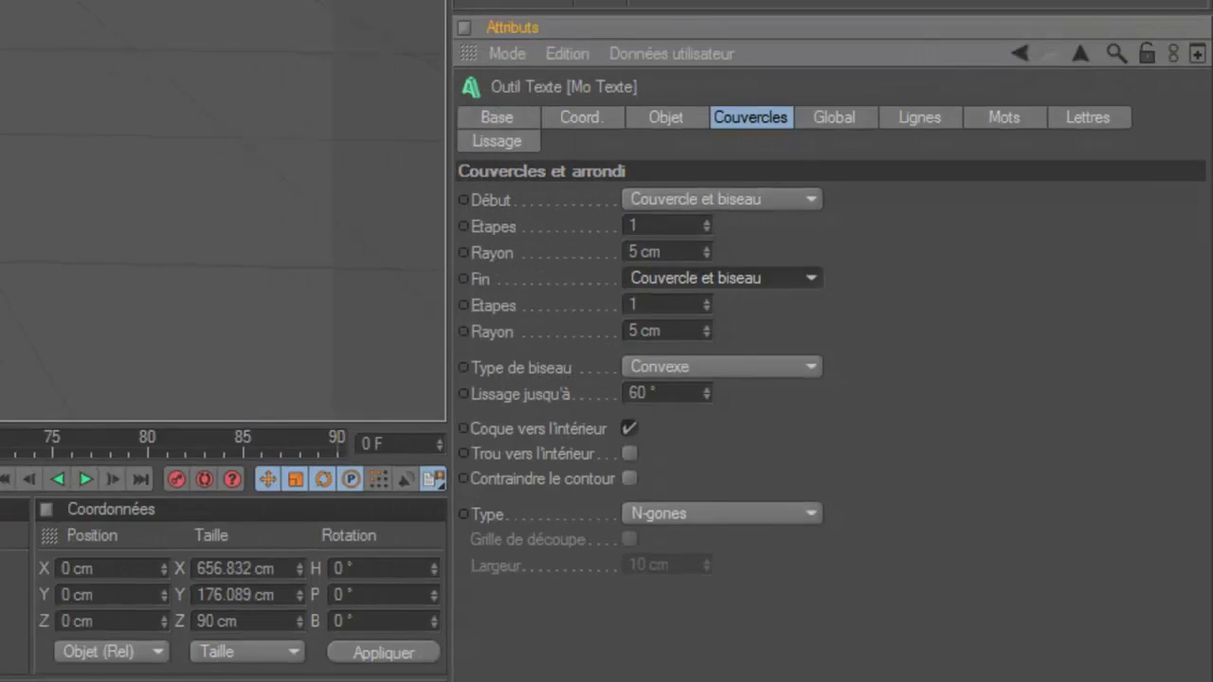
{"action": "left_click", "coordinate": [869, 97]}
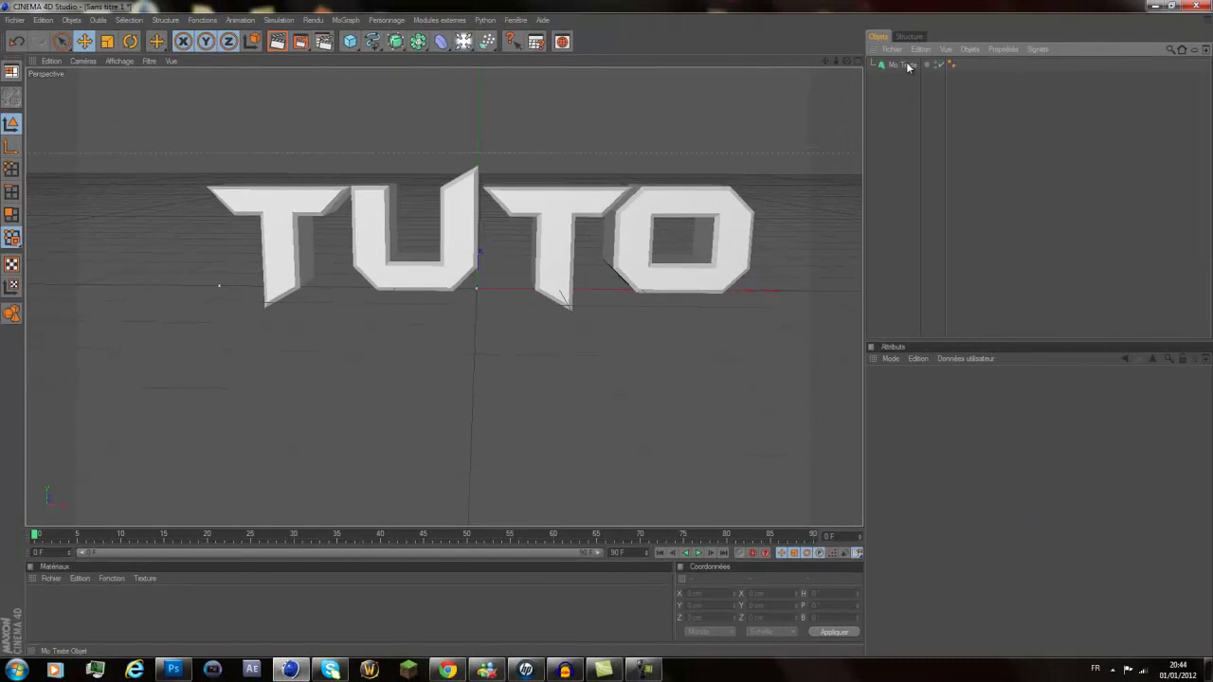
{"action": "left_click", "coordinate": [904, 64]}
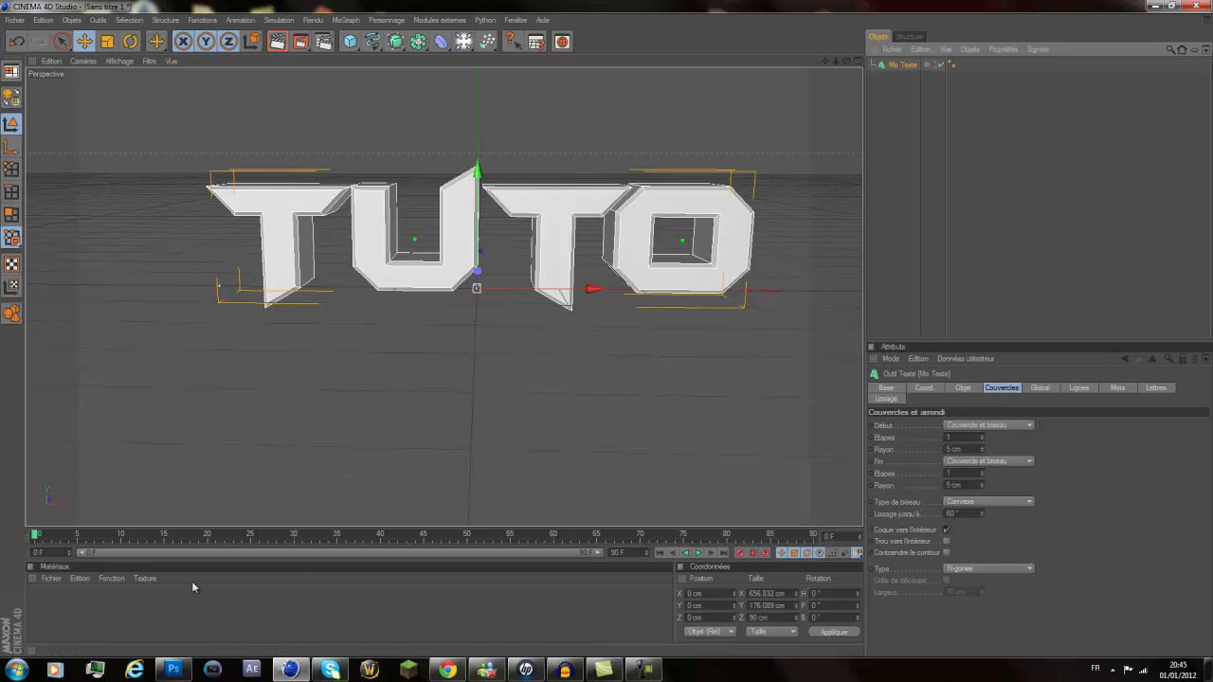
- Create a new material and set its colour to bright green, R 97, V 255, B 0
{"action": "double_click", "coordinate": [72, 614]}
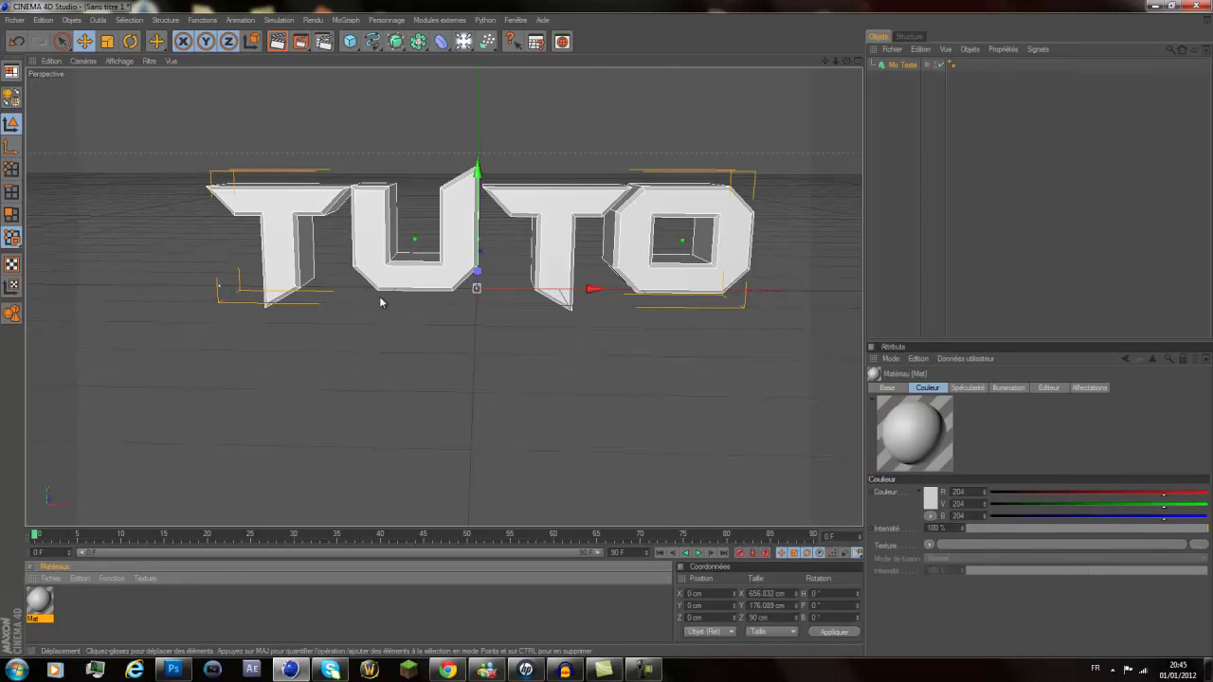
{"action": "double_click", "coordinate": [38, 599]}
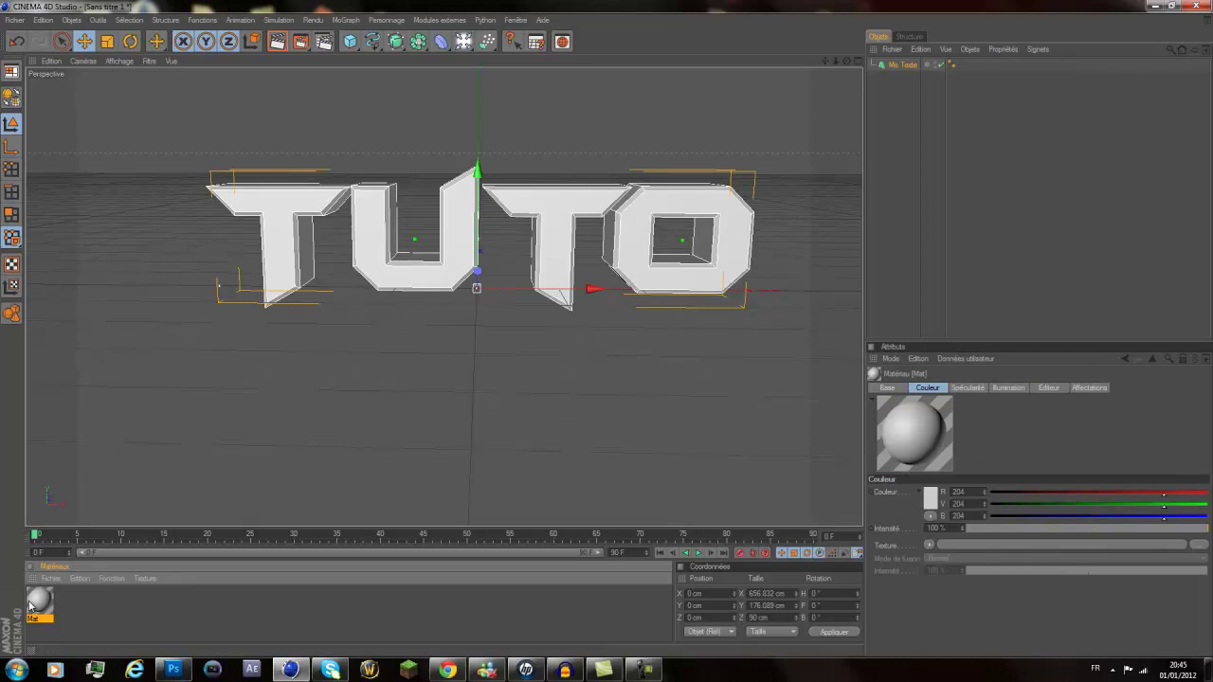
{"action": "left_click", "coordinate": [338, 138]}
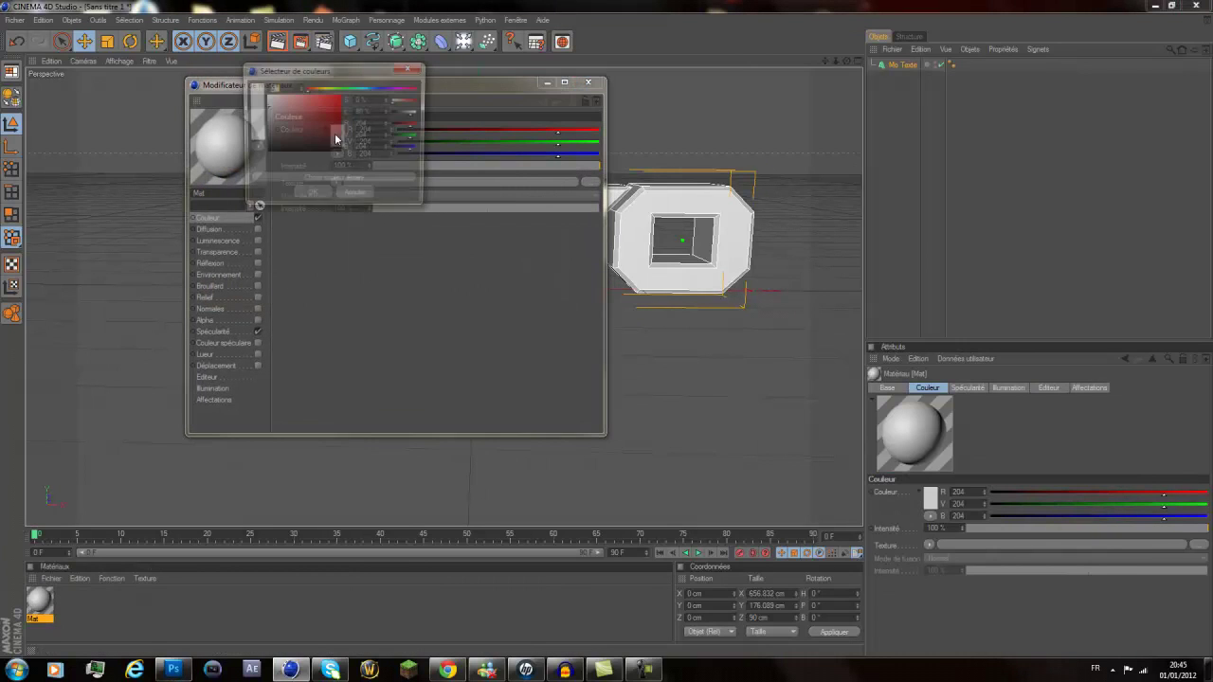
{"action": "left_click", "coordinate": [338, 89]}
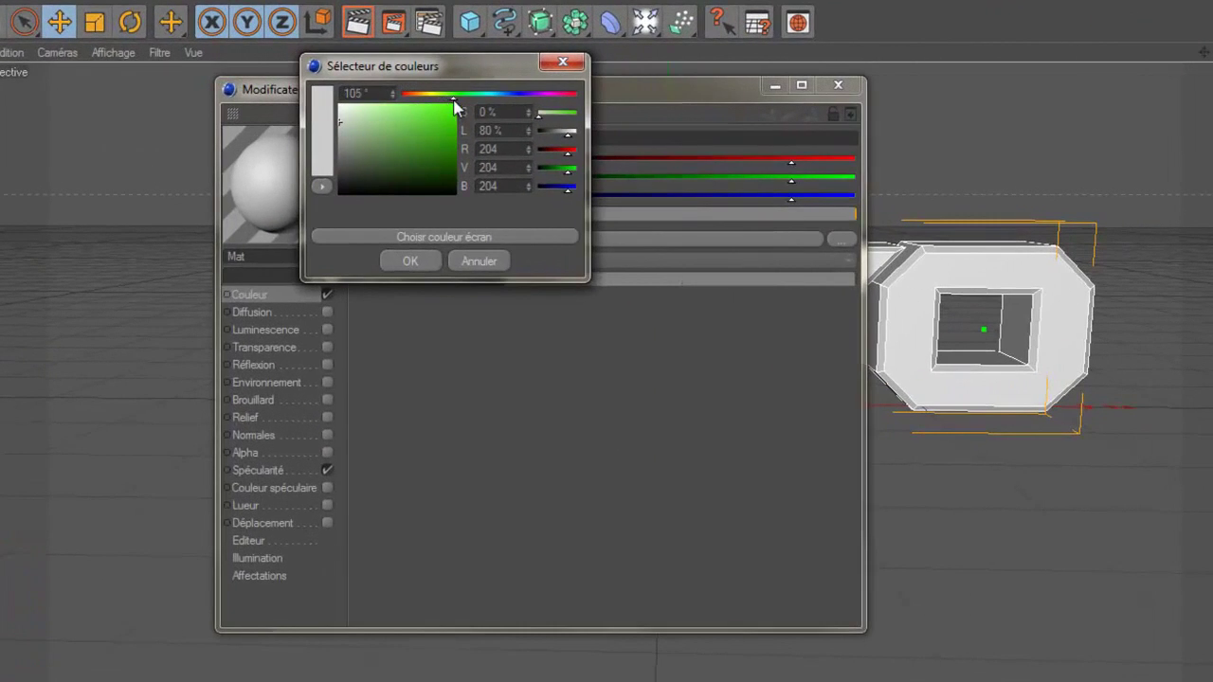
{"action": "left_click_drag", "start_coordinate": [454, 102], "coordinate": [450, 98]}
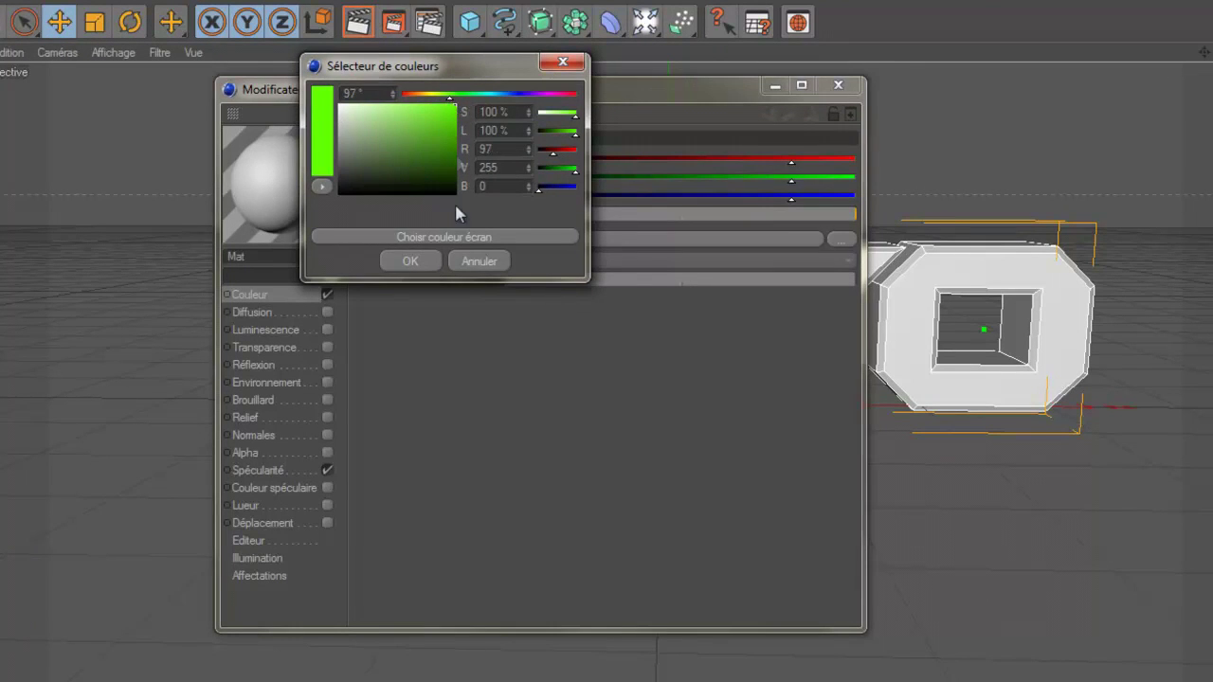
{"action": "left_click", "coordinate": [413, 262]}
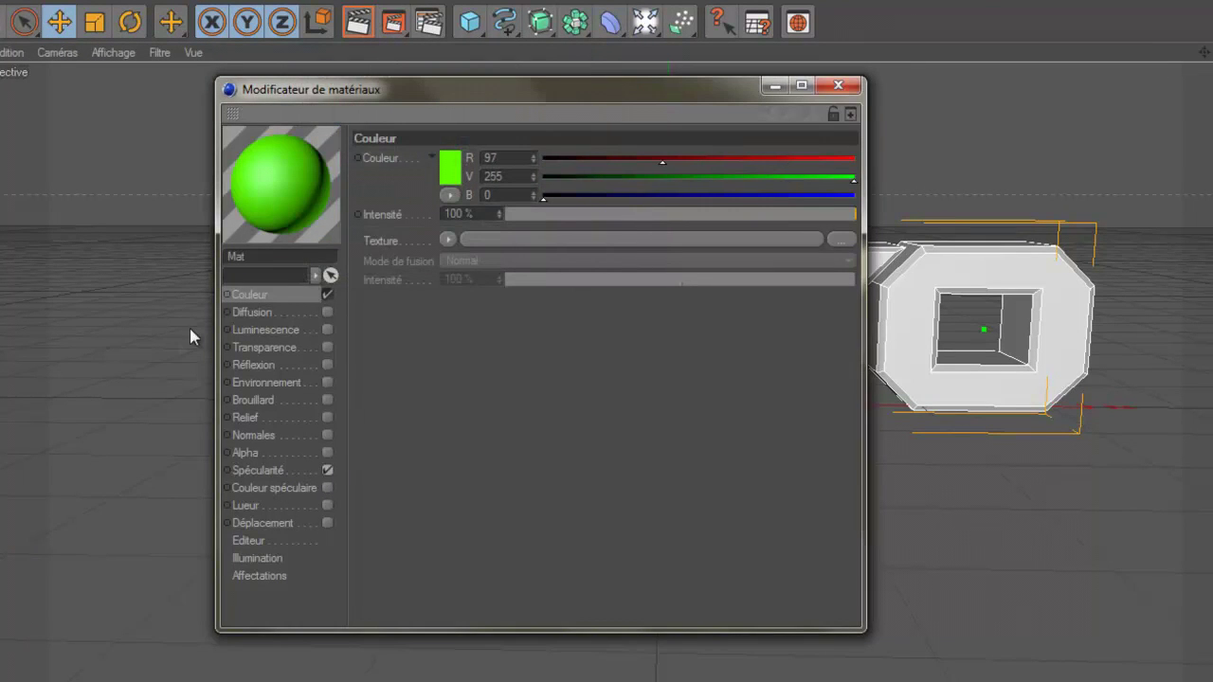
- Enable Réflexion on the green material with a Fresnel texture and turn off its Spécularité
{"action": "left_click", "coordinate": [327, 366]}
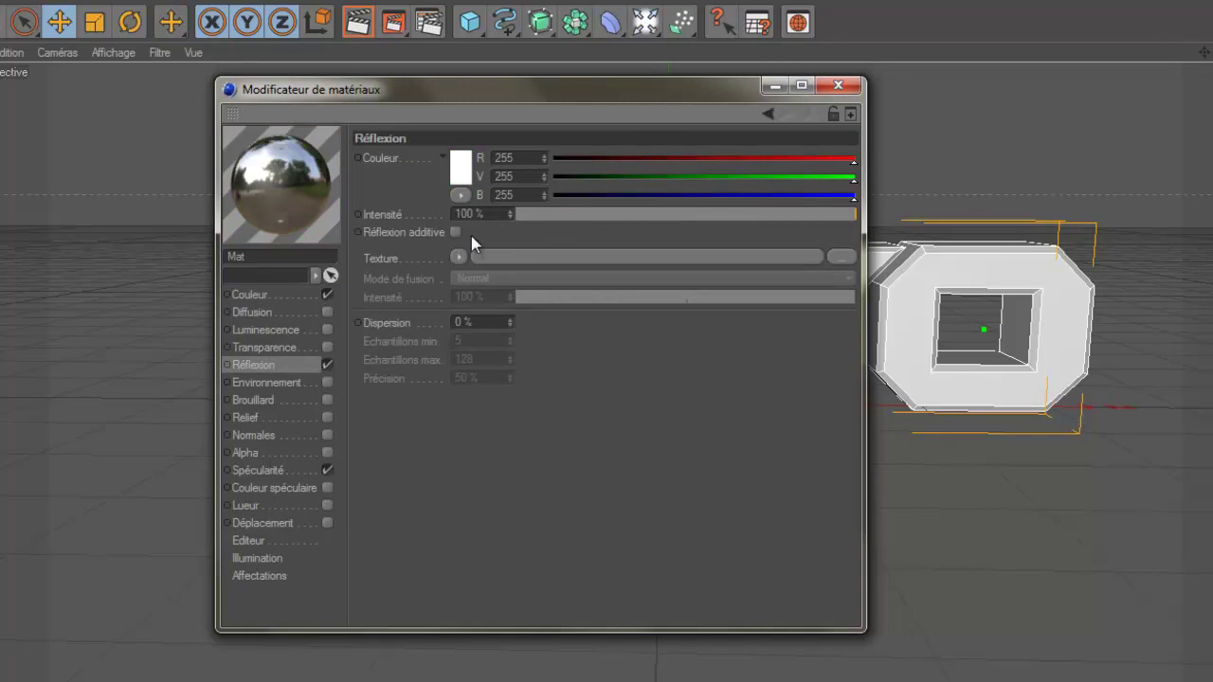
{"action": "left_click", "coordinate": [459, 258]}
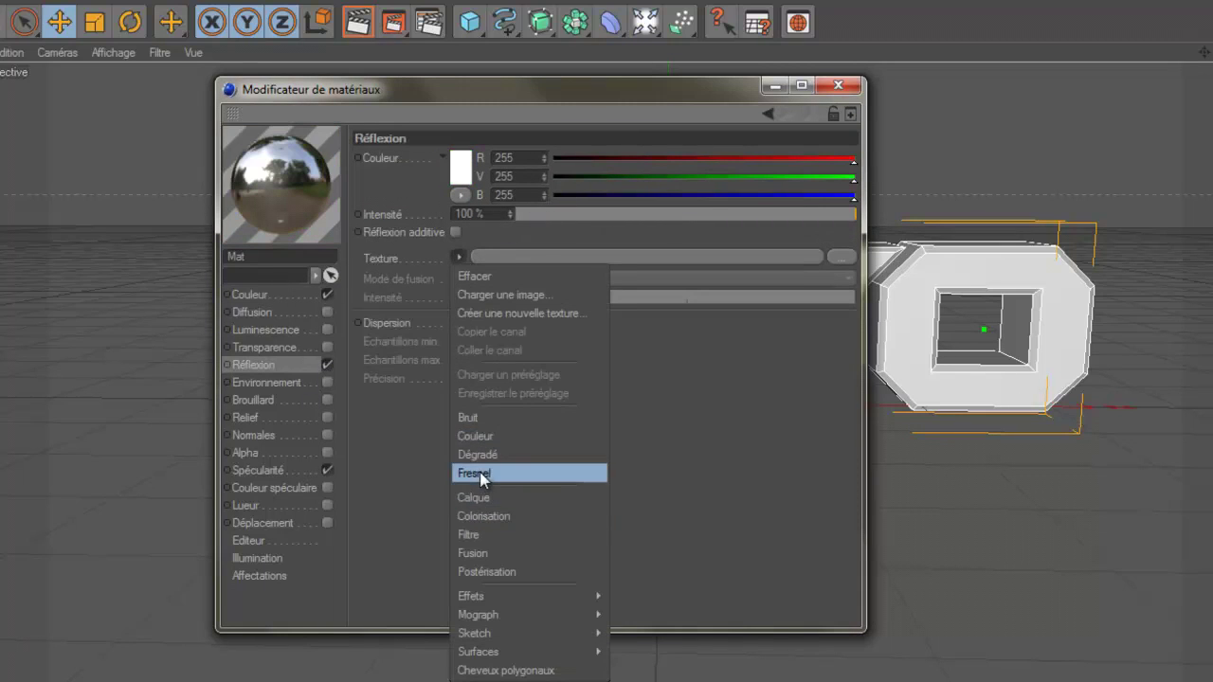
{"action": "left_click", "coordinate": [487, 471]}
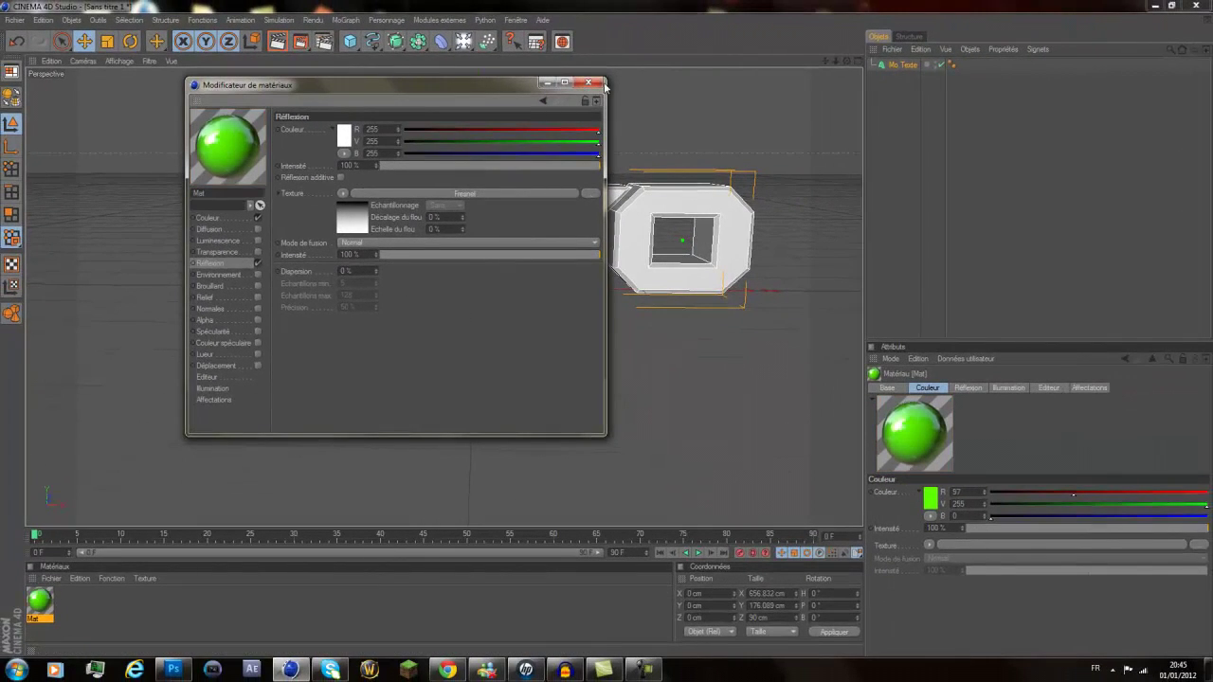
{"action": "left_click", "coordinate": [588, 82]}
- Apply the green material to the text object and duplicate the object in place
{"action": "left_click_drag", "start_coordinate": [39, 600], "coordinate": [902, 64]}
{"action": "left_click", "coordinate": [794, 235]}
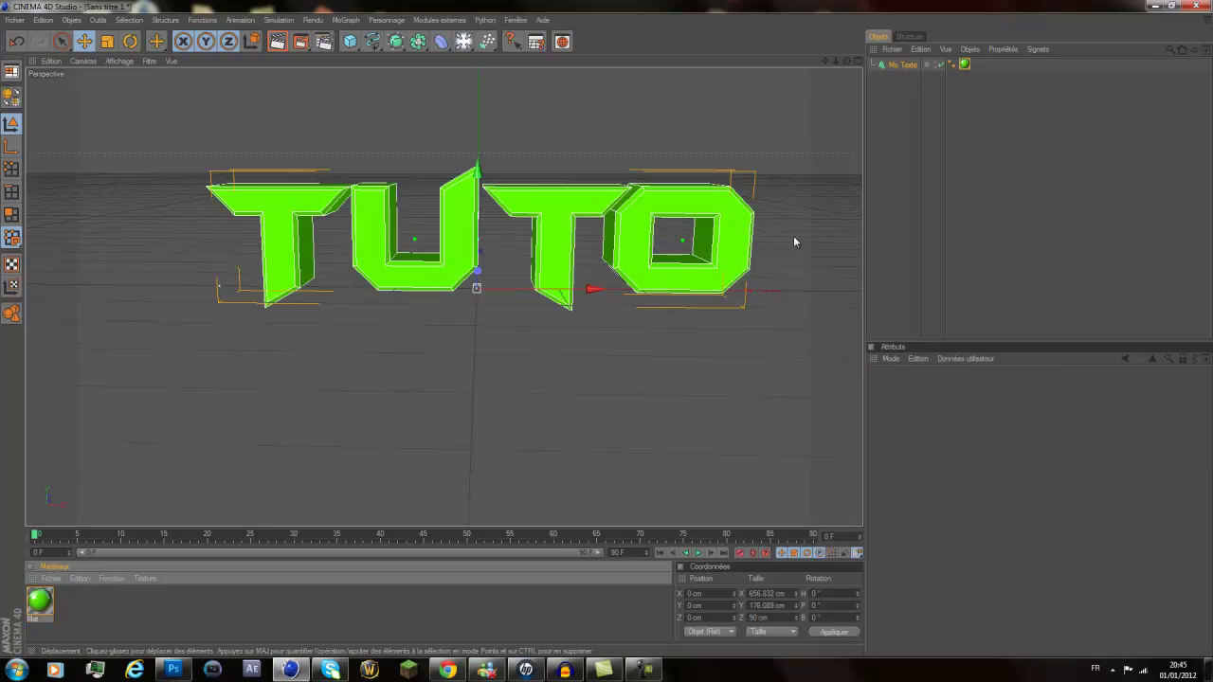
{"action": "left_click", "coordinate": [904, 65]}
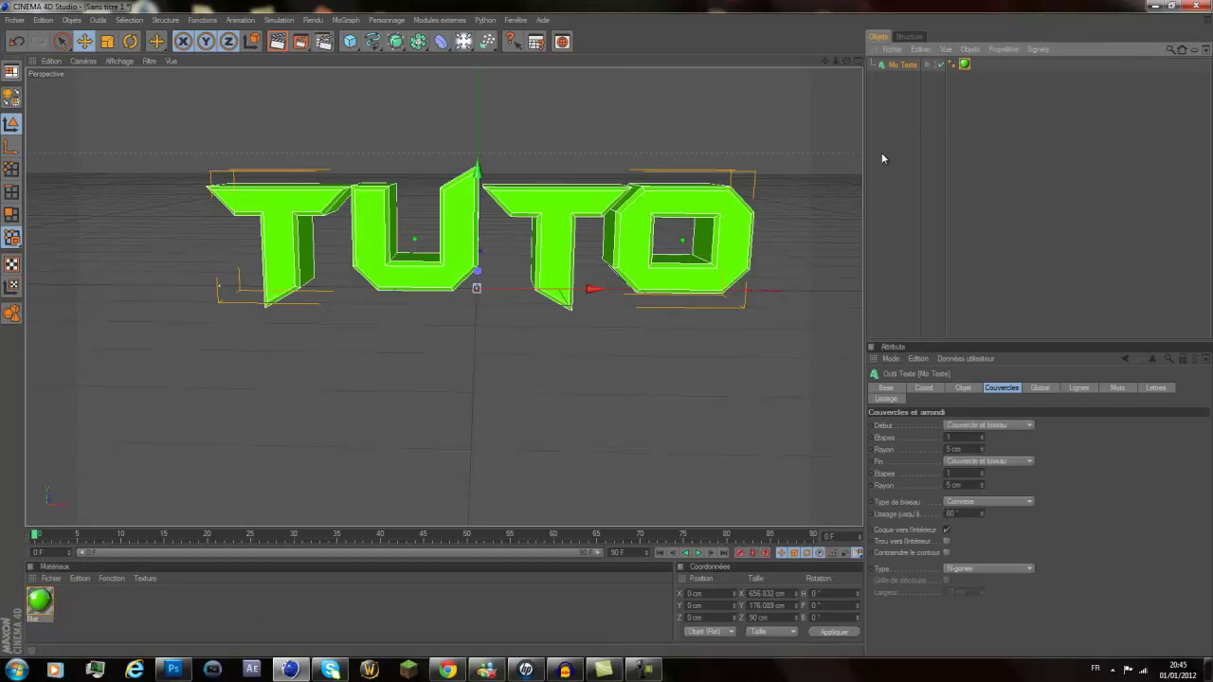
{"action": "key", "text": "ctrl+c"}
{"action": "key", "text": "ctrl+v"}
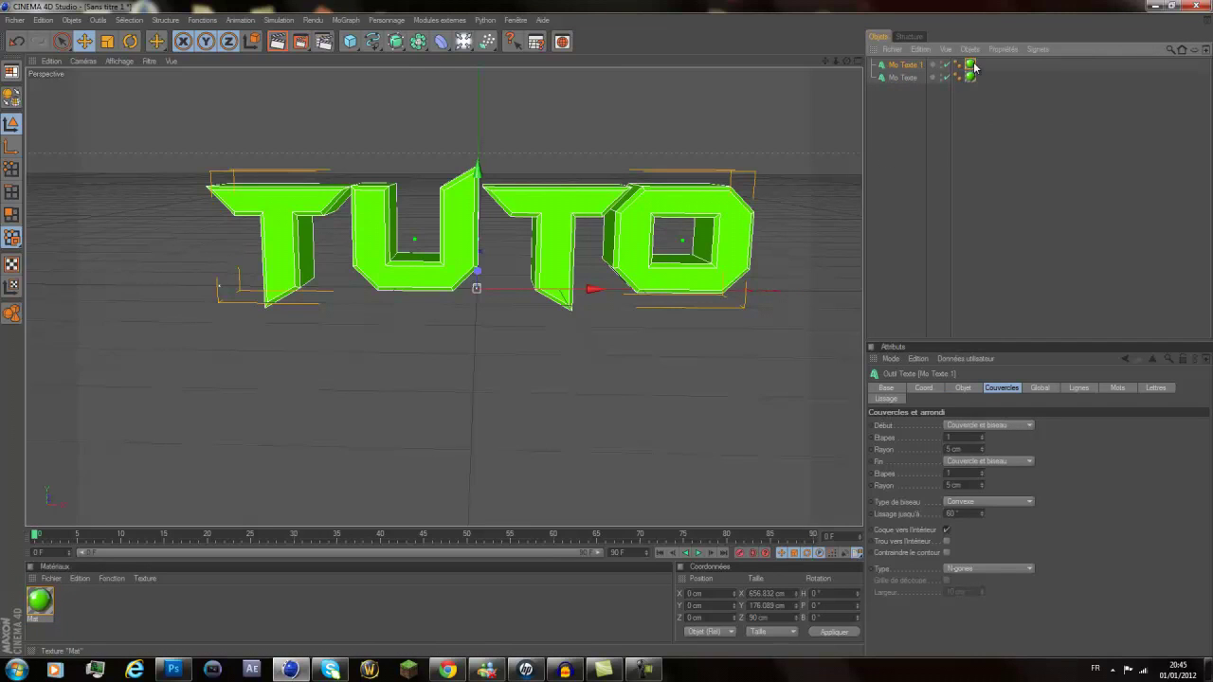
- Remove the green material from the duplicated text object
{"action": "left_click", "coordinate": [1032, 116]}
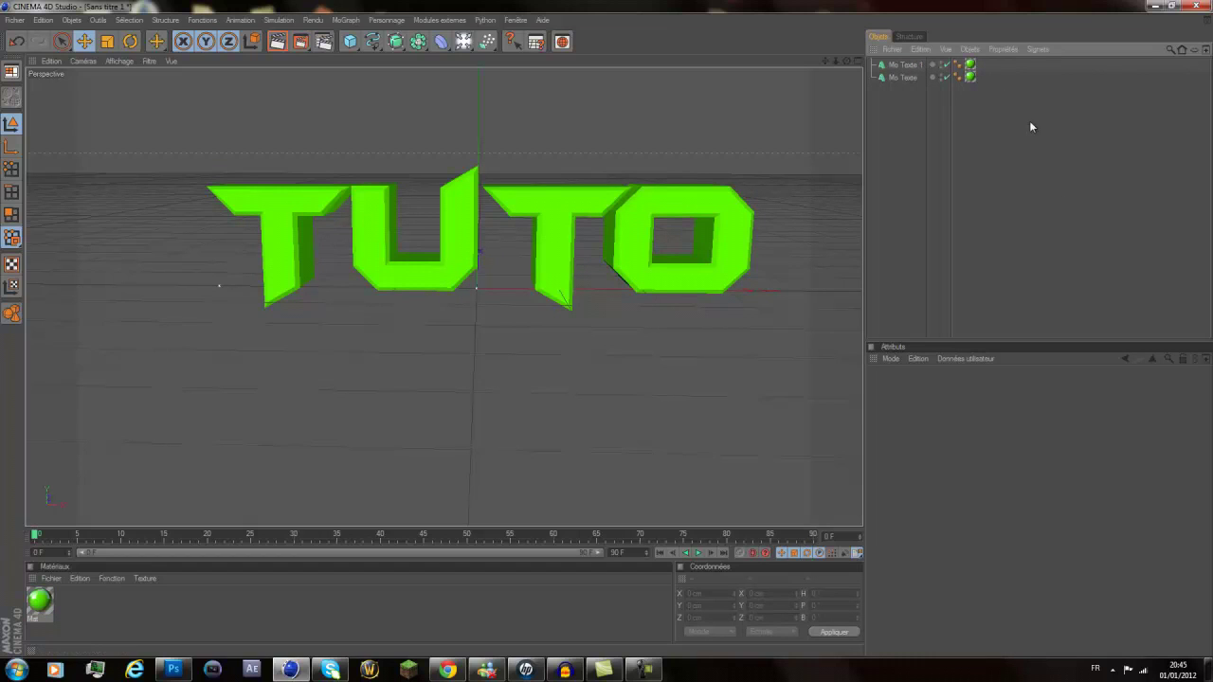
{"action": "left_click", "coordinate": [970, 65]}
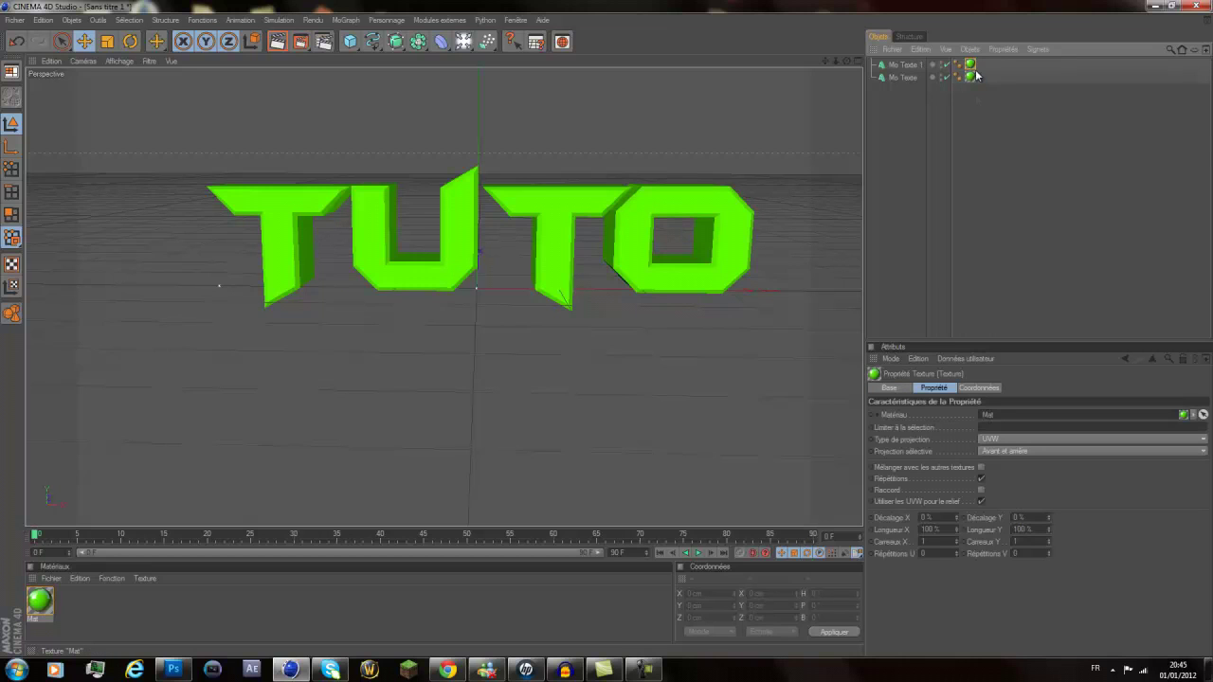
{"action": "key", "text": "Delete"}
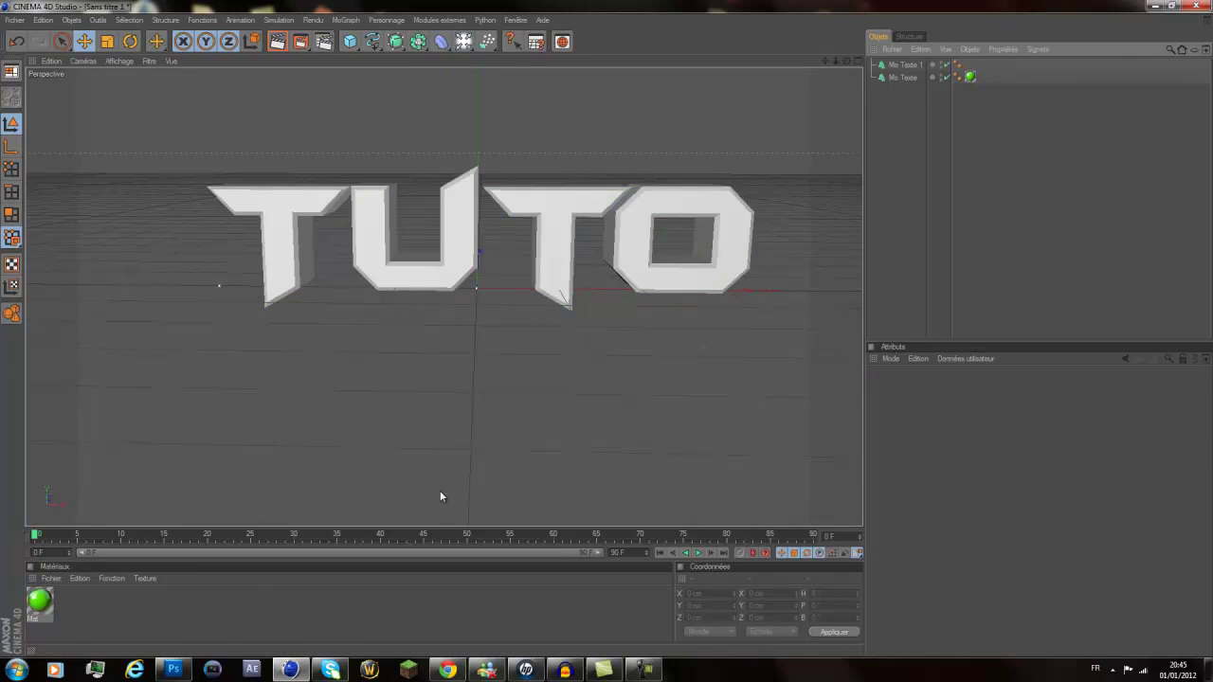
- Set the Début and Fin caps of the duplicated text to Couvercle uniquement
{"action": "left_click", "coordinate": [904, 64]}
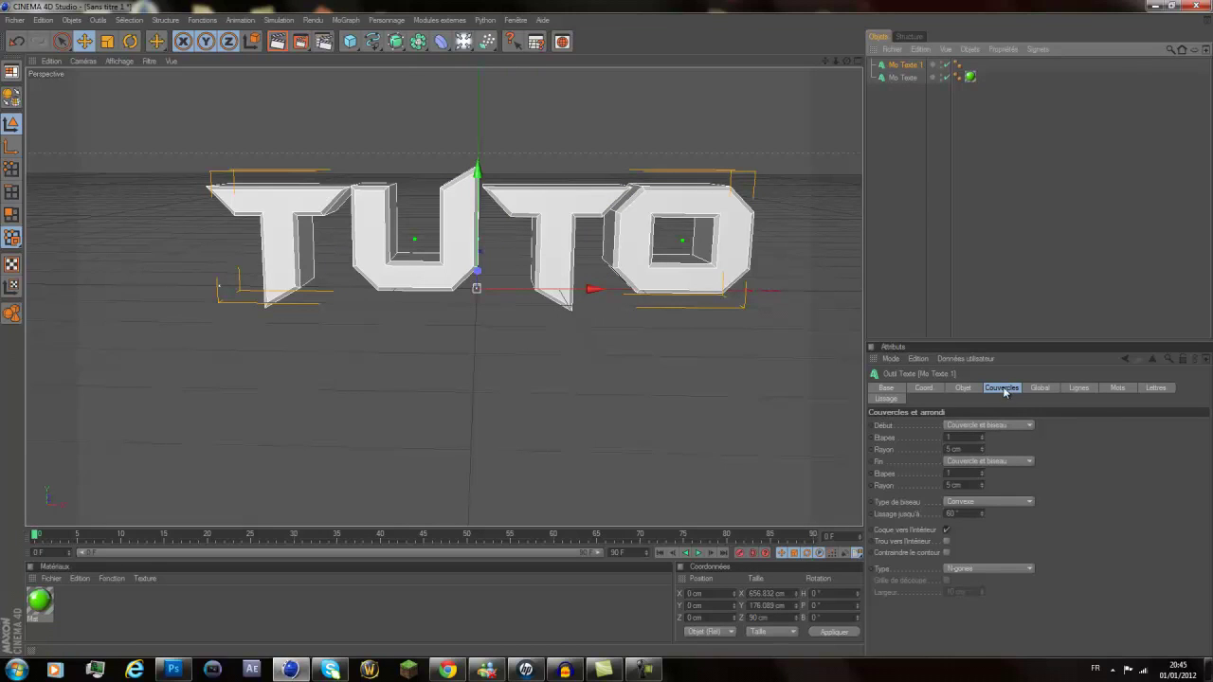
{"action": "left_click", "coordinate": [1008, 427]}
{"action": "left_click", "coordinate": [984, 493]}
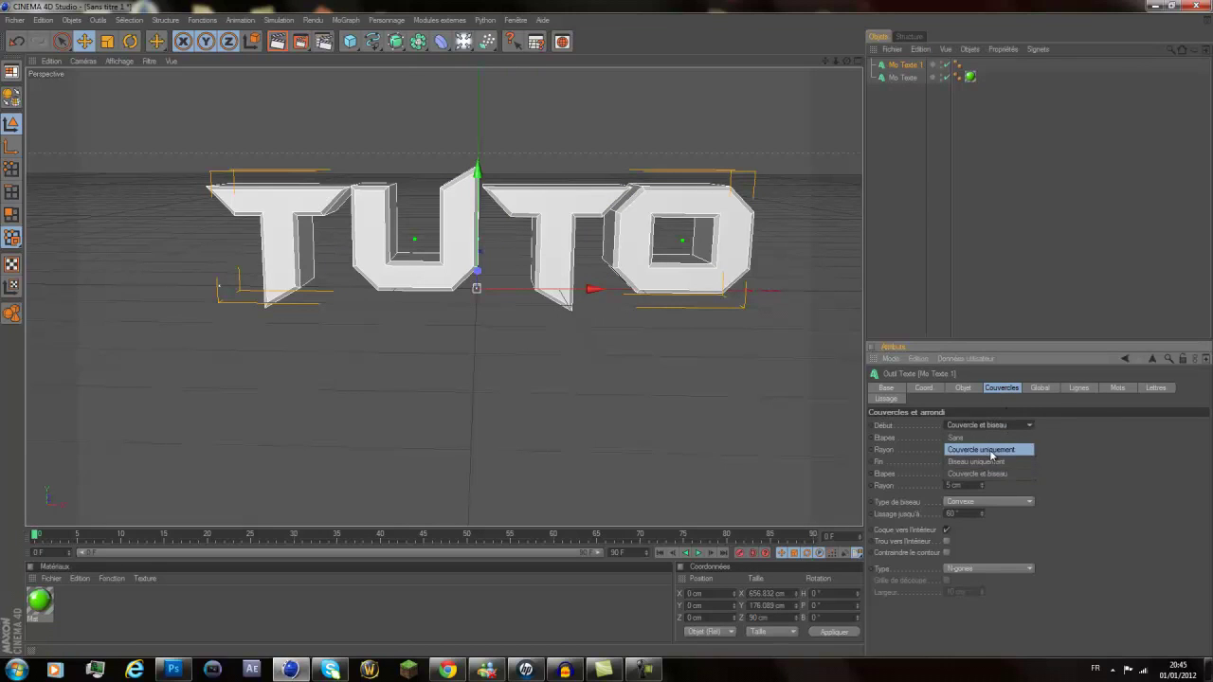
{"action": "left_click", "coordinate": [993, 463]}
{"action": "left_click", "coordinate": [985, 489]}
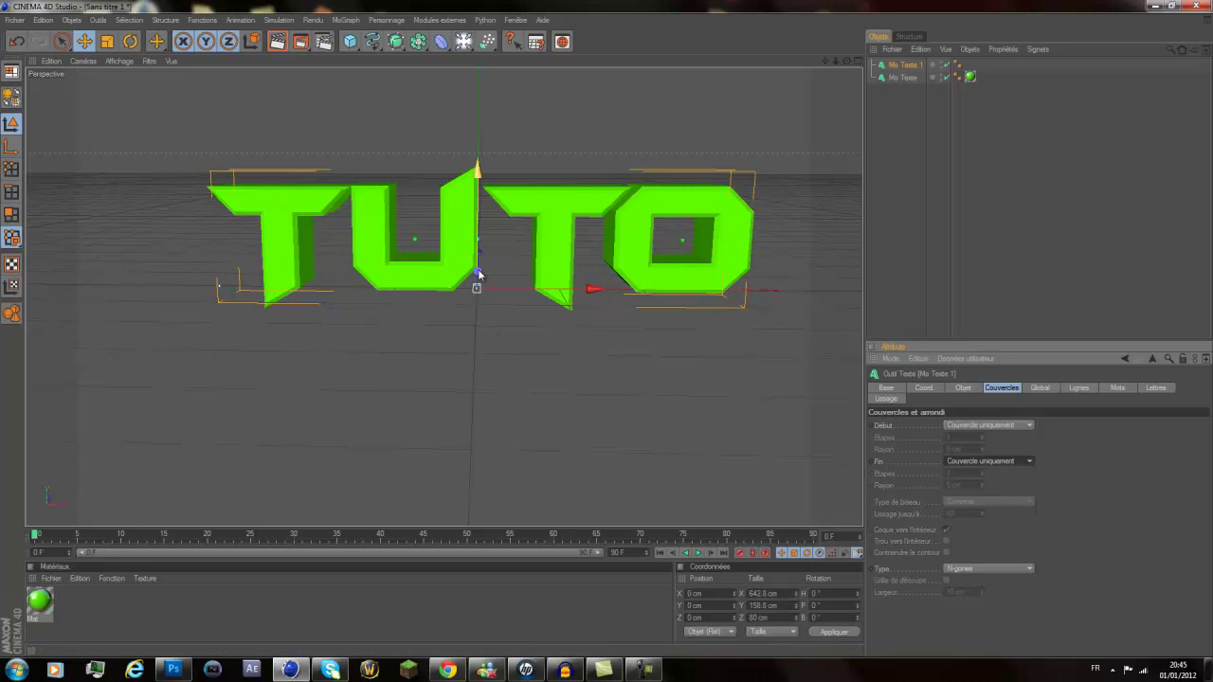
- Move the duplicated text forward along the Z axis to about -8.7 cm, in front of the bevelled text
{"action": "left_click_drag", "start_coordinate": [514, 379], "coordinate": [606, 334]}
{"action": "left_click_drag", "start_coordinate": [476, 281], "coordinate": [472, 273]}
{"action": "left_click_drag", "start_coordinate": [480, 341], "coordinate": [608, 329]}
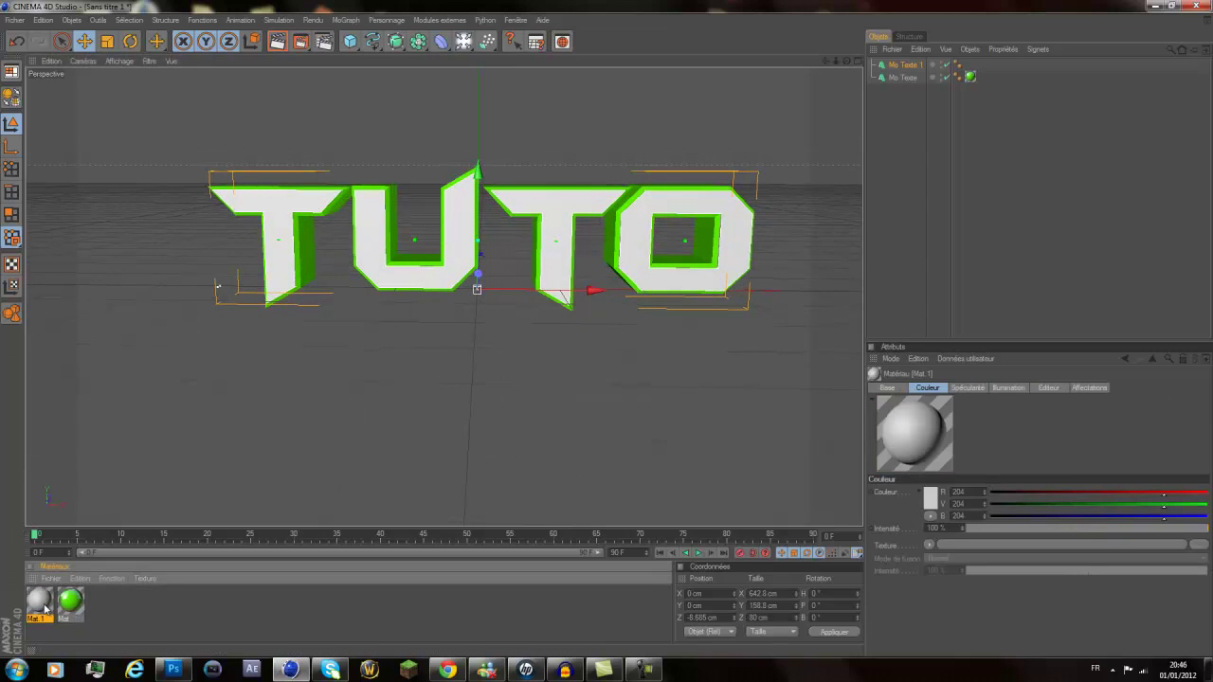
- Create a second material and set its colour to white, R 255, V 255, B 255
{"action": "double_click", "coordinate": [43, 605]}
{"action": "left_click", "coordinate": [345, 137]}
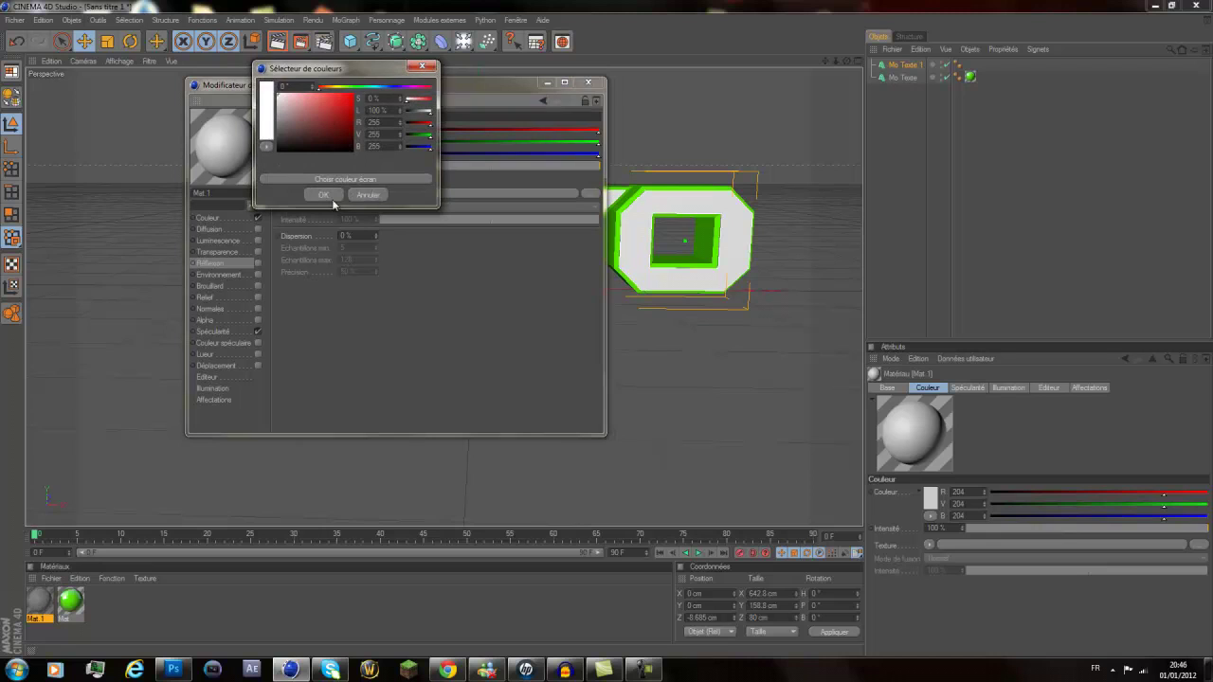
{"action": "left_click", "coordinate": [368, 194]}
{"action": "left_click", "coordinate": [339, 137]}
{"action": "left_click", "coordinate": [254, 87]}
{"action": "left_click", "coordinate": [312, 198]}
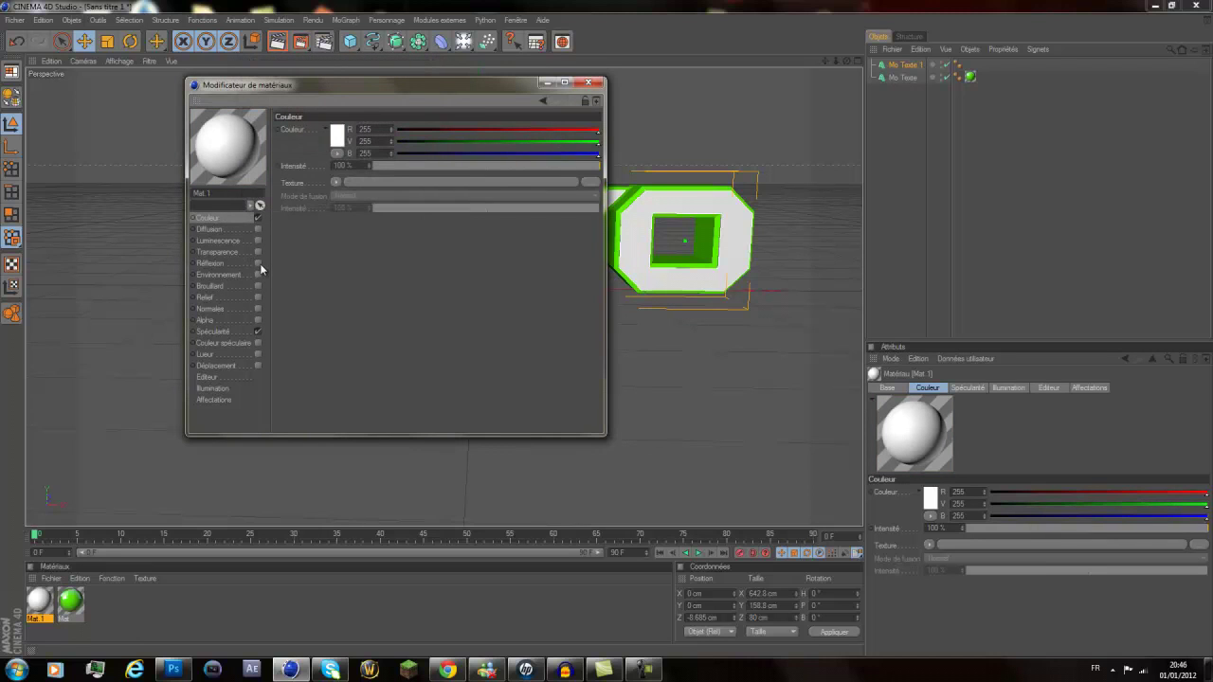
- Enable Réflexion on the white material at 20 % intensity and turn off its Spécularité
{"action": "left_click", "coordinate": [258, 263]}
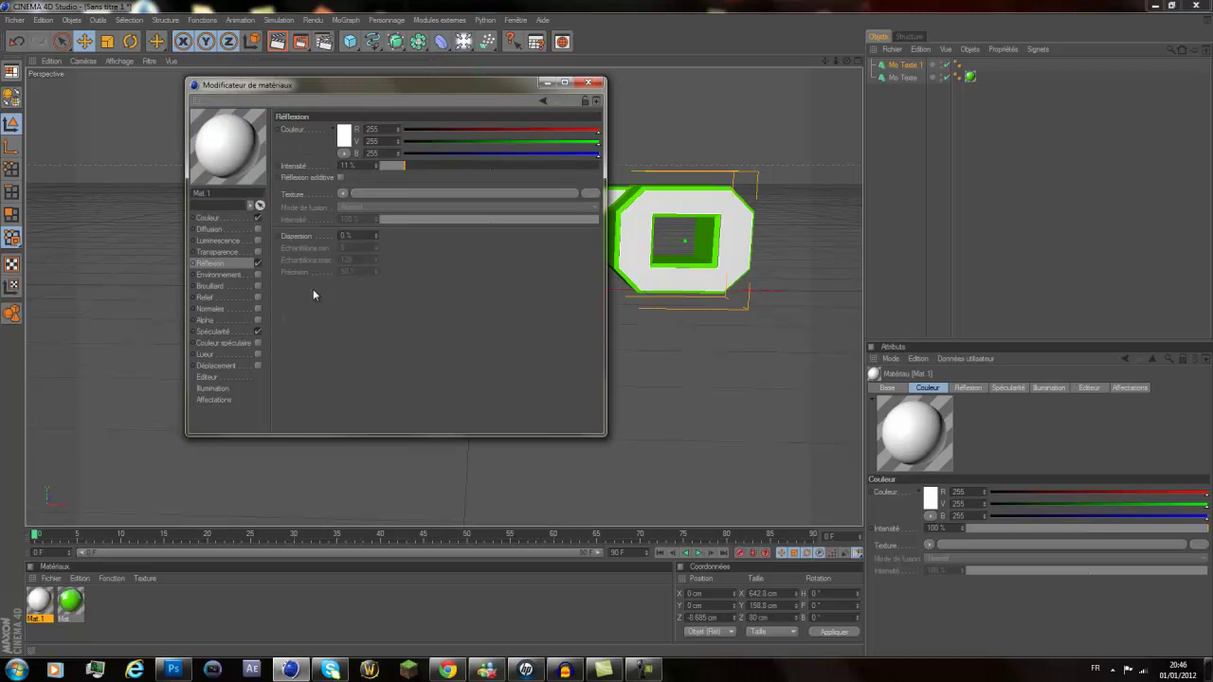
{"action": "left_click", "coordinate": [434, 166]}
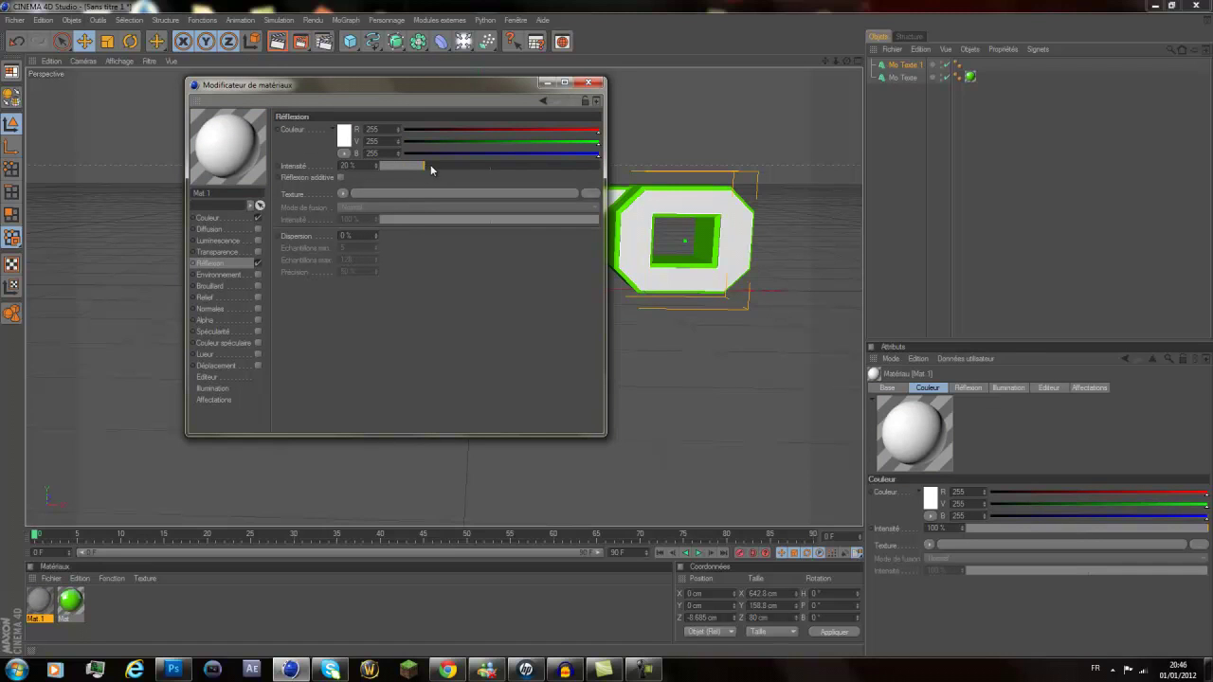
{"action": "left_click", "coordinate": [588, 83]}
- Apply the white material to the front text copy and render a preview of the view
{"action": "left_click_drag", "start_coordinate": [45, 605], "coordinate": [902, 71]}
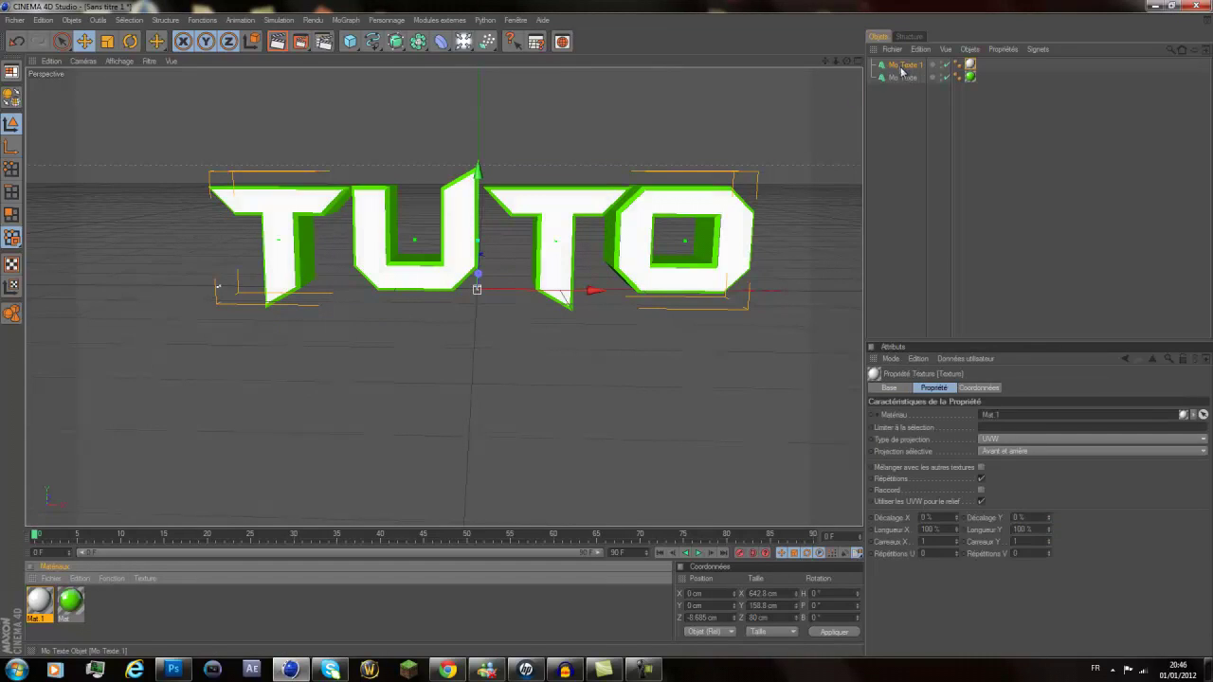
{"action": "left_click", "coordinate": [277, 42]}
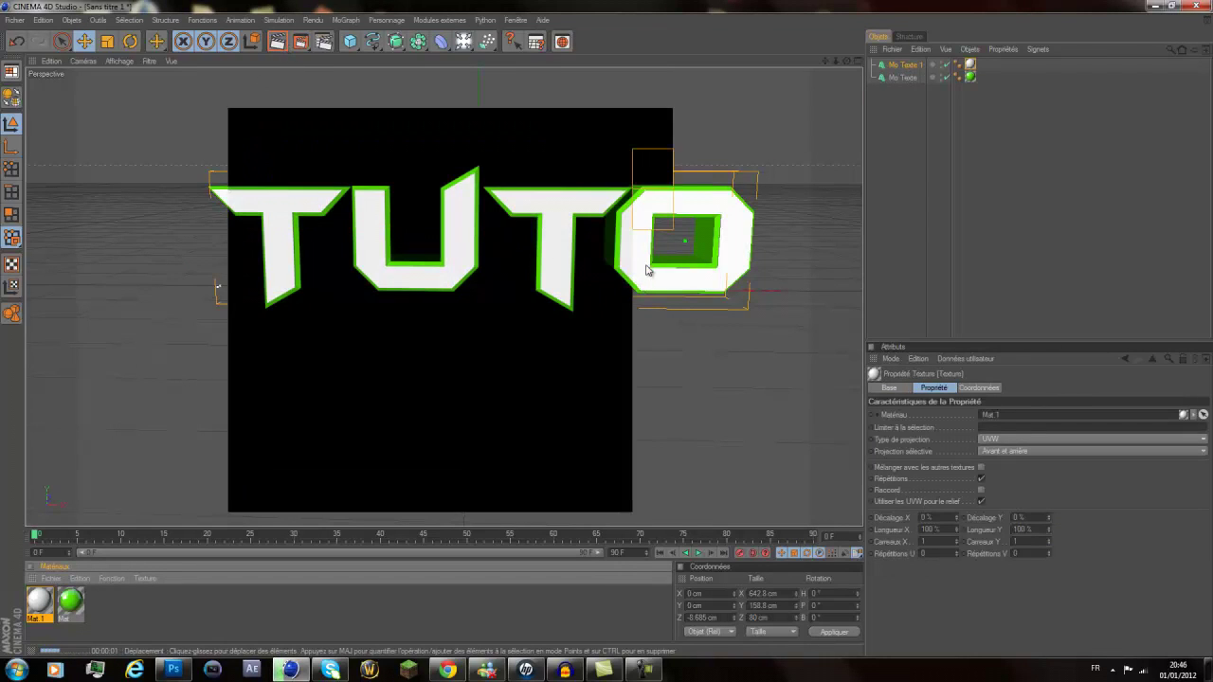
- Swap the two materials so the front text is green and the bevelled text white, and render a preview
{"action": "mouse_move", "coordinate": [970, 65]}
{"action": "left_mouse_down"}
{"action": "mouse_move", "coordinate": [988, 82]}
{"action": "mouse_move", "coordinate": [972, 76]}
{"action": "left_mouse_up"}
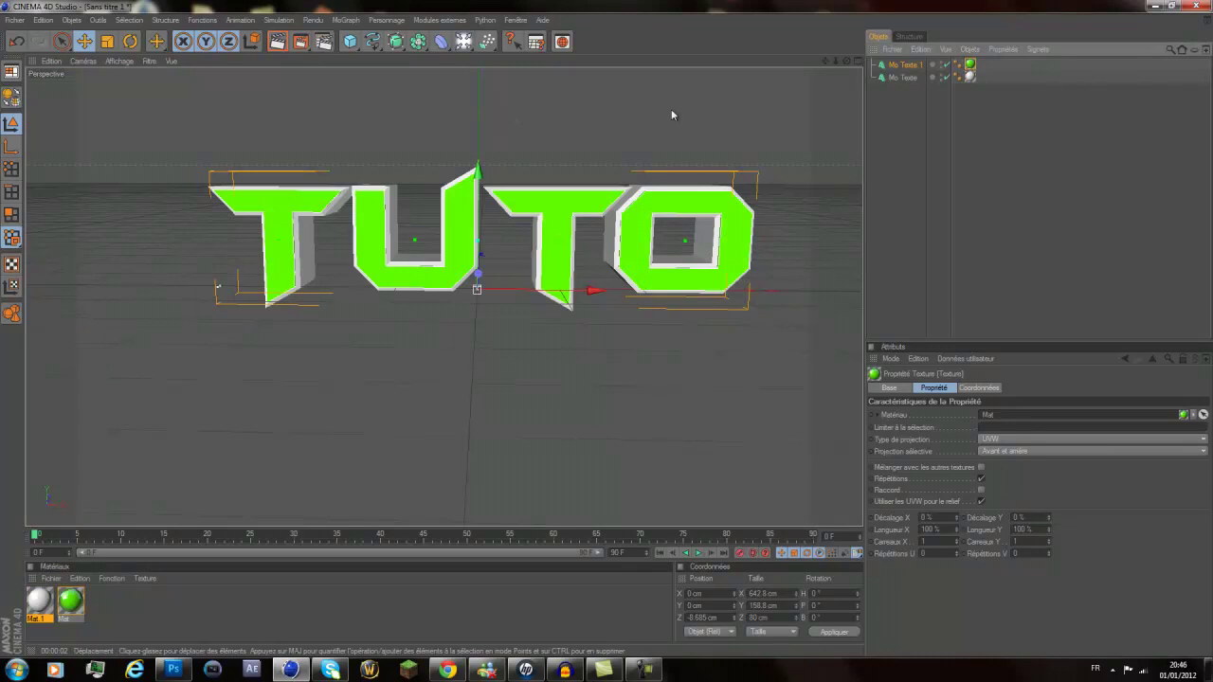
{"action": "left_click", "coordinate": [276, 42]}
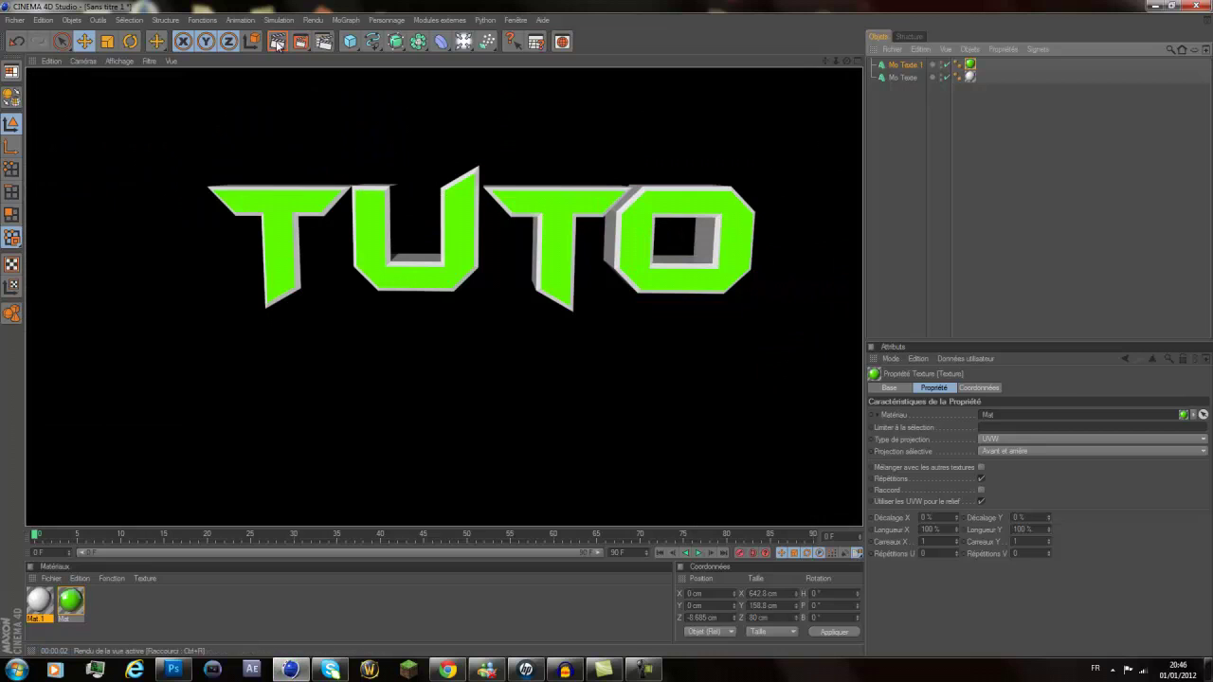
{"action": "left_click_drag", "start_coordinate": [971, 66], "coordinate": [977, 77]}
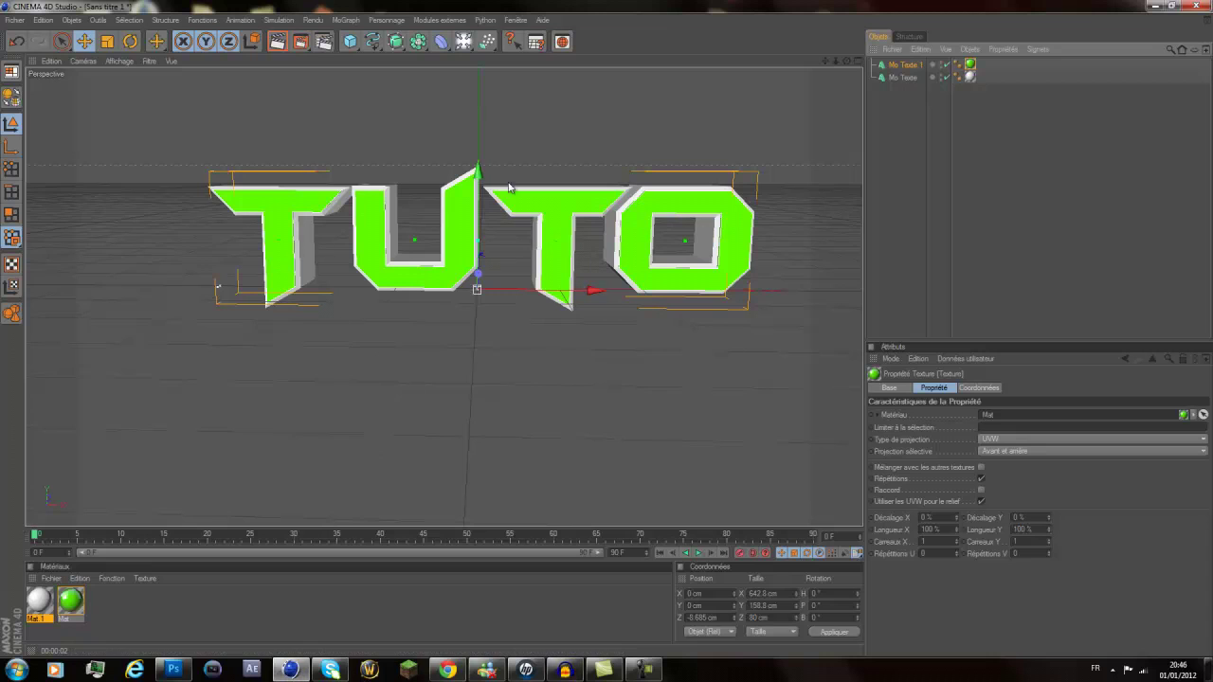
- Add an Omni light and place it above and in front of the text, at about Y 181 cm and Z -257 cm
{"action": "left_click_drag", "start_coordinate": [514, 408], "coordinate": [606, 328]}
{"action": "left_click_drag", "start_coordinate": [464, 41], "coordinate": [502, 51]}
{"action": "left_click_drag", "start_coordinate": [563, 432], "coordinate": [587, 366]}
{"action": "left_click_drag", "start_coordinate": [454, 294], "coordinate": [630, 332]}
{"action": "left_click_drag", "start_coordinate": [636, 194], "coordinate": [610, 333]}
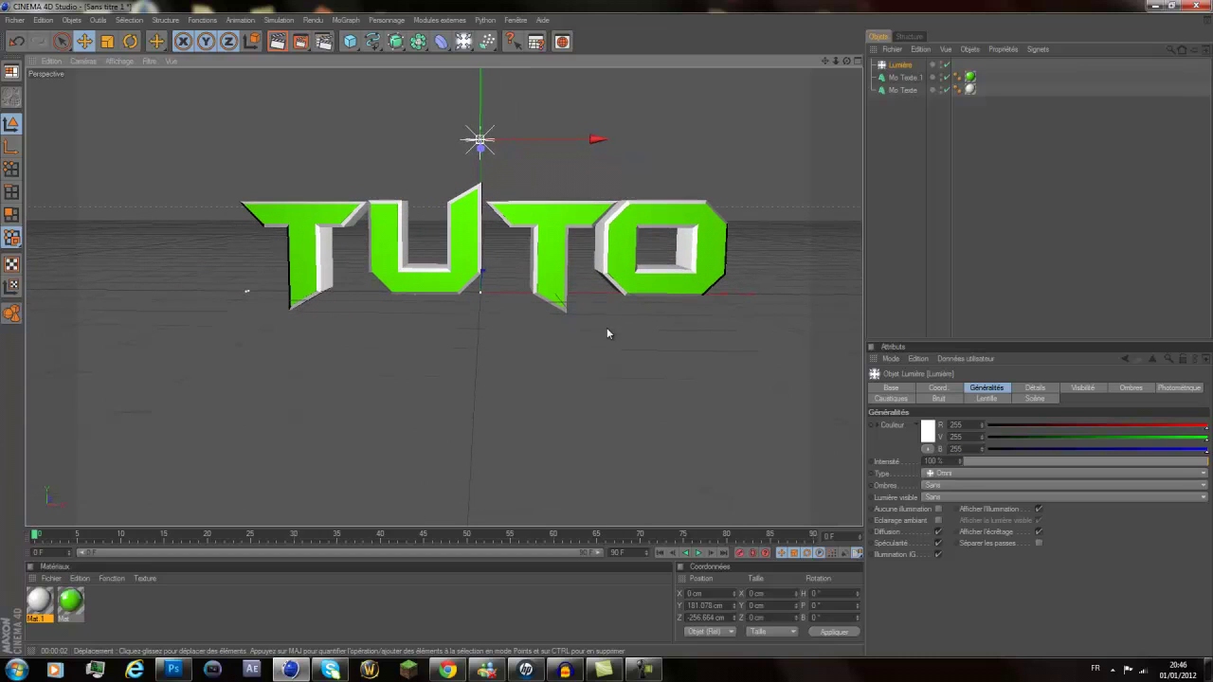
{"action": "left_click", "coordinate": [919, 272]}
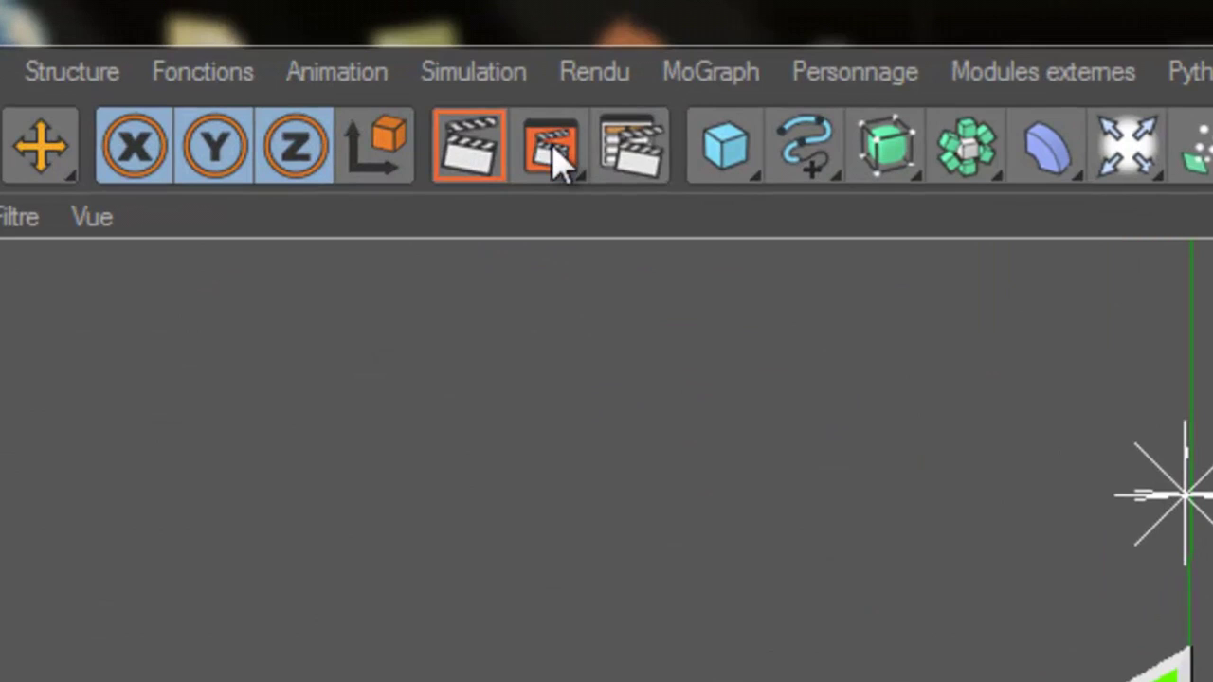
- Render the lit text in the picture viewer and close the viewer before the image is finished
{"action": "left_click", "coordinate": [557, 160]}
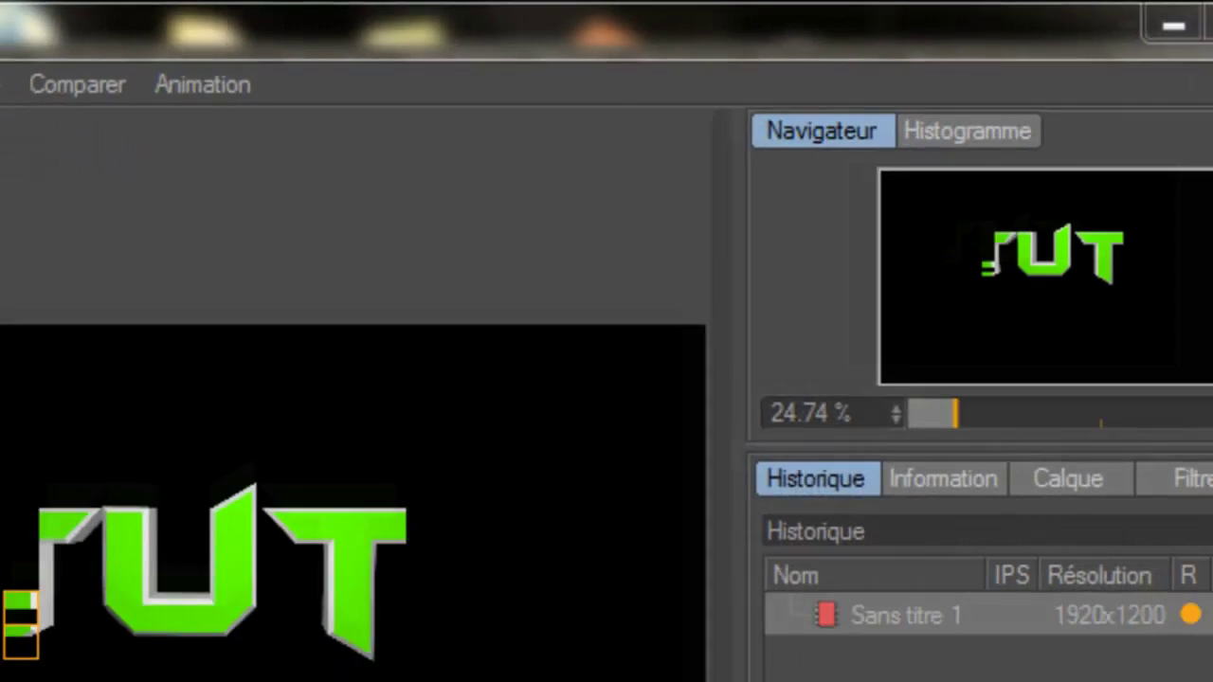
{"action": "left_click", "coordinate": [656, 14]}
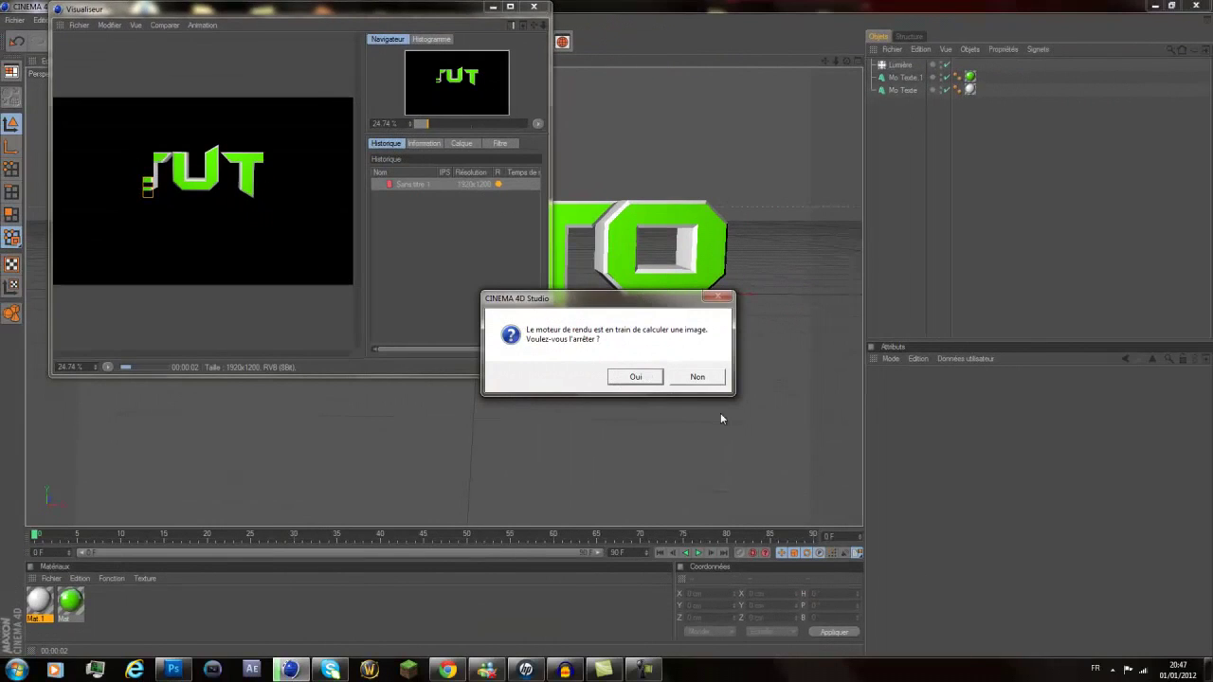
{"action": "left_click", "coordinate": [708, 382]}
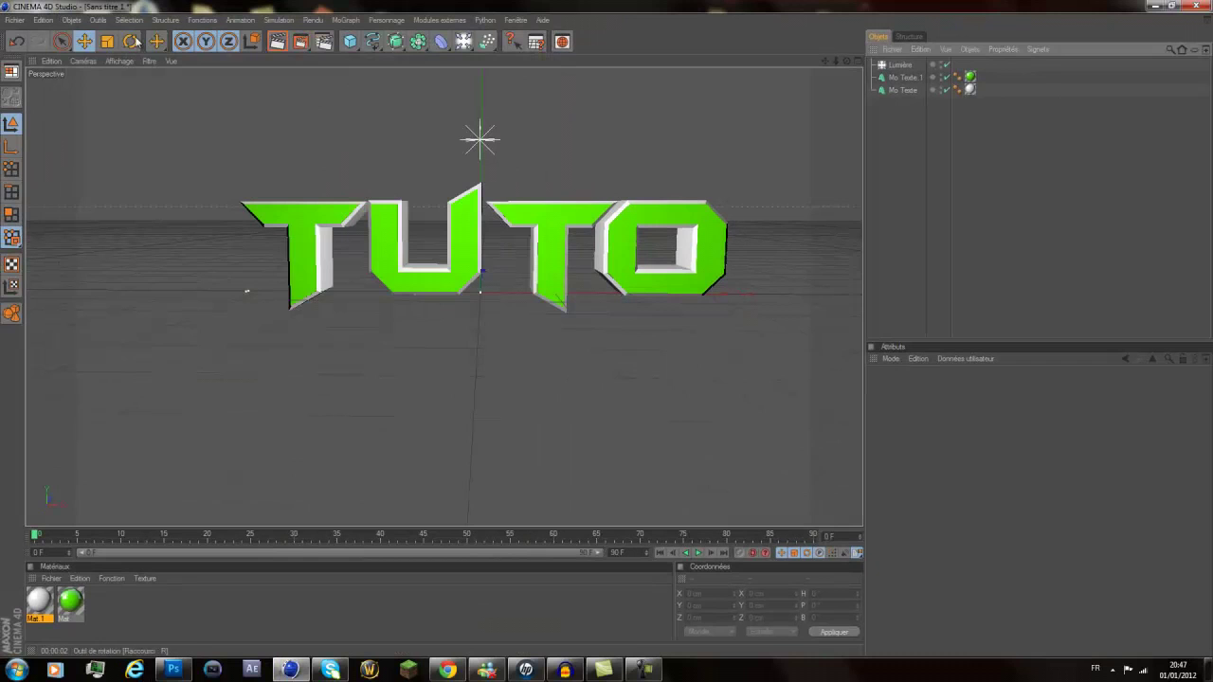
- Examine the save location for the PNG output in the render settings and leave without choosing a file
{"action": "left_click", "coordinate": [324, 44]}
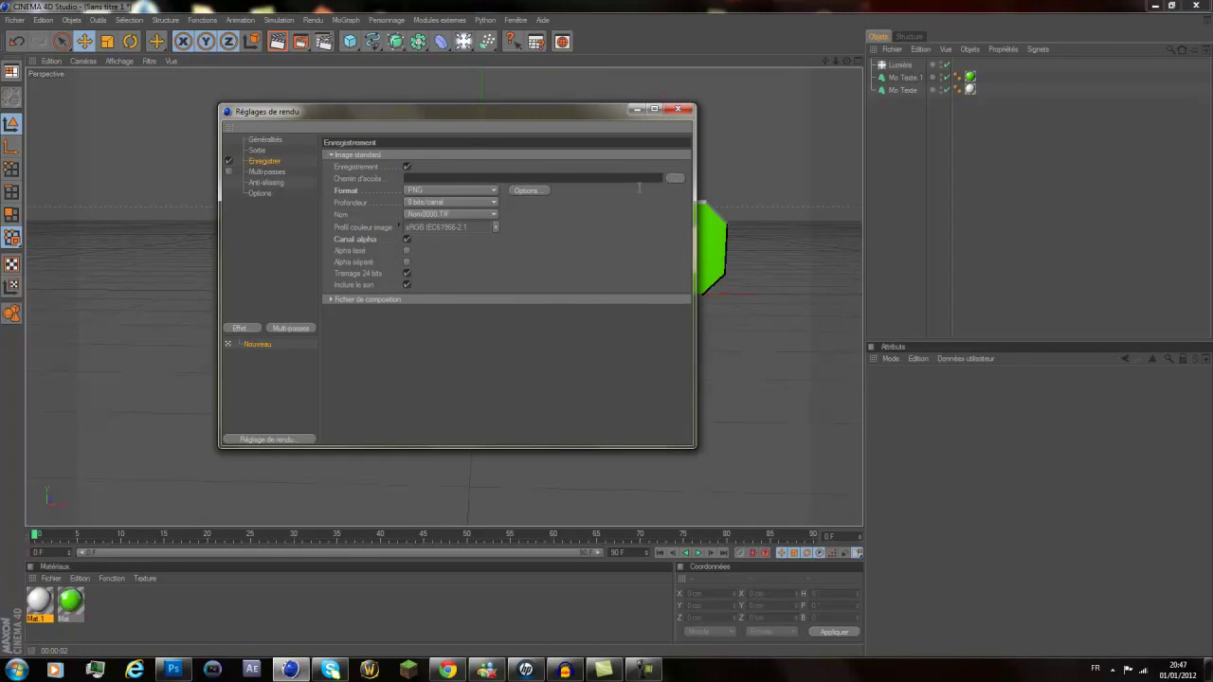
{"action": "left_click", "coordinate": [673, 179]}
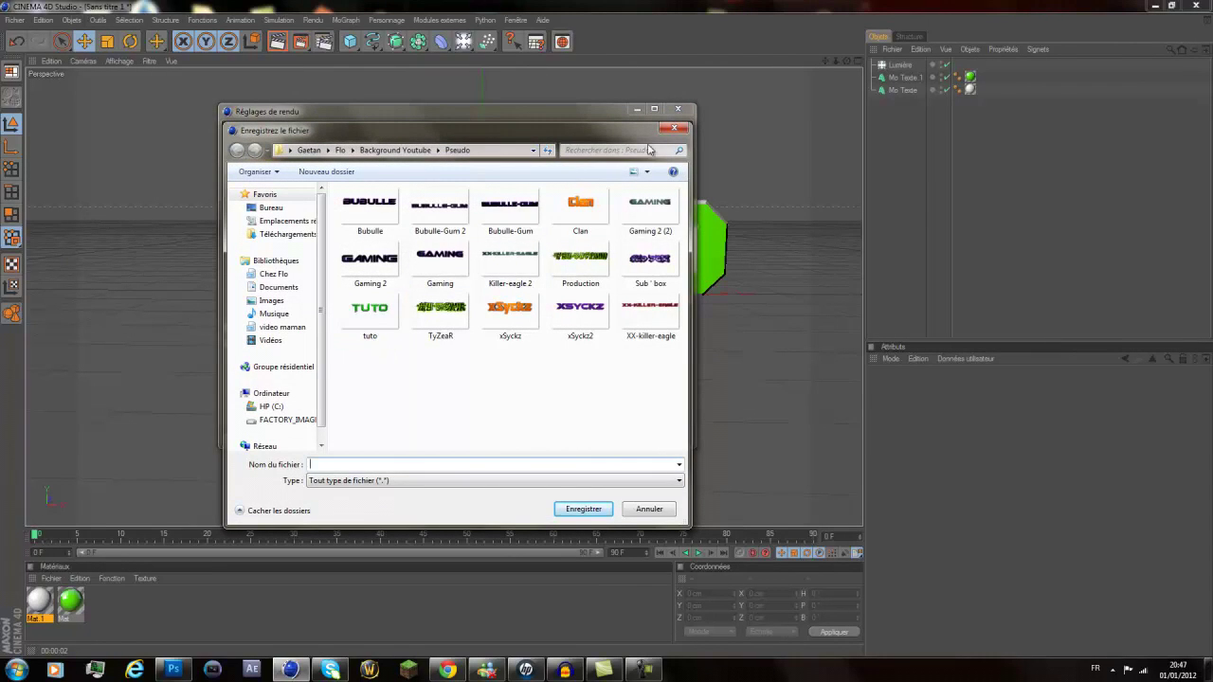
{"action": "left_click", "coordinate": [674, 129]}
{"action": "left_click", "coordinate": [679, 110]}
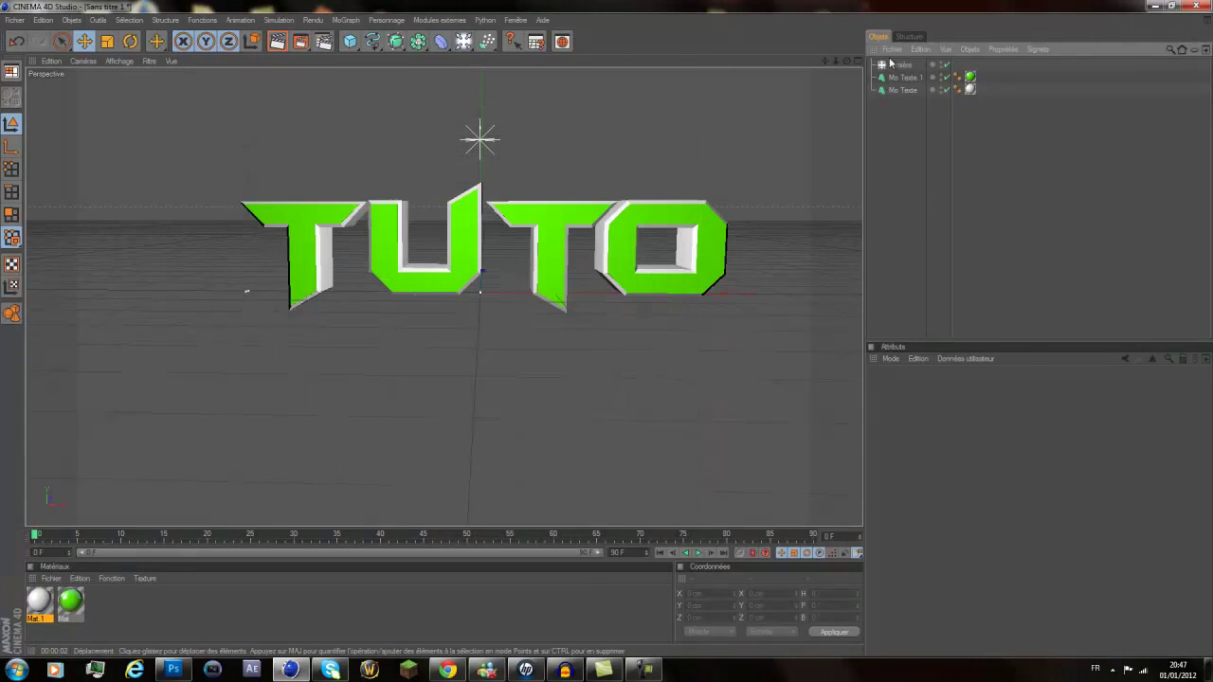
- Quit CINEMA 4D without saving the changes to the project
{"action": "key", "text": "alt+F4"}
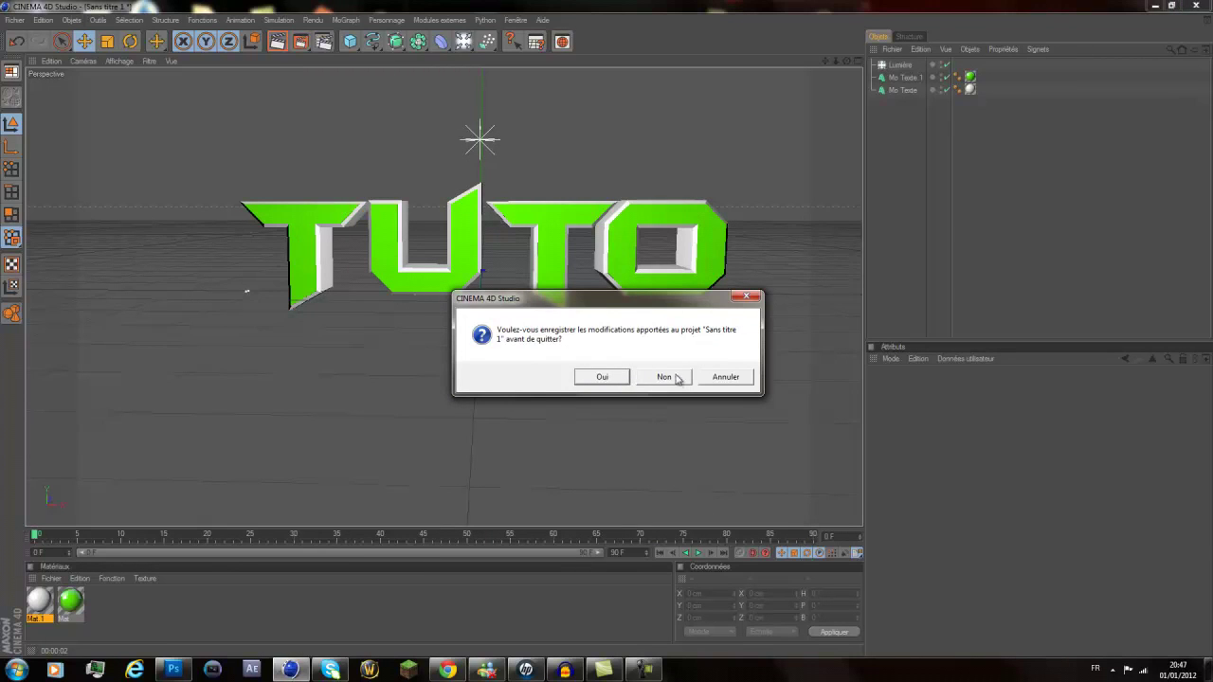
{"action": "left_click", "coordinate": [665, 377]}
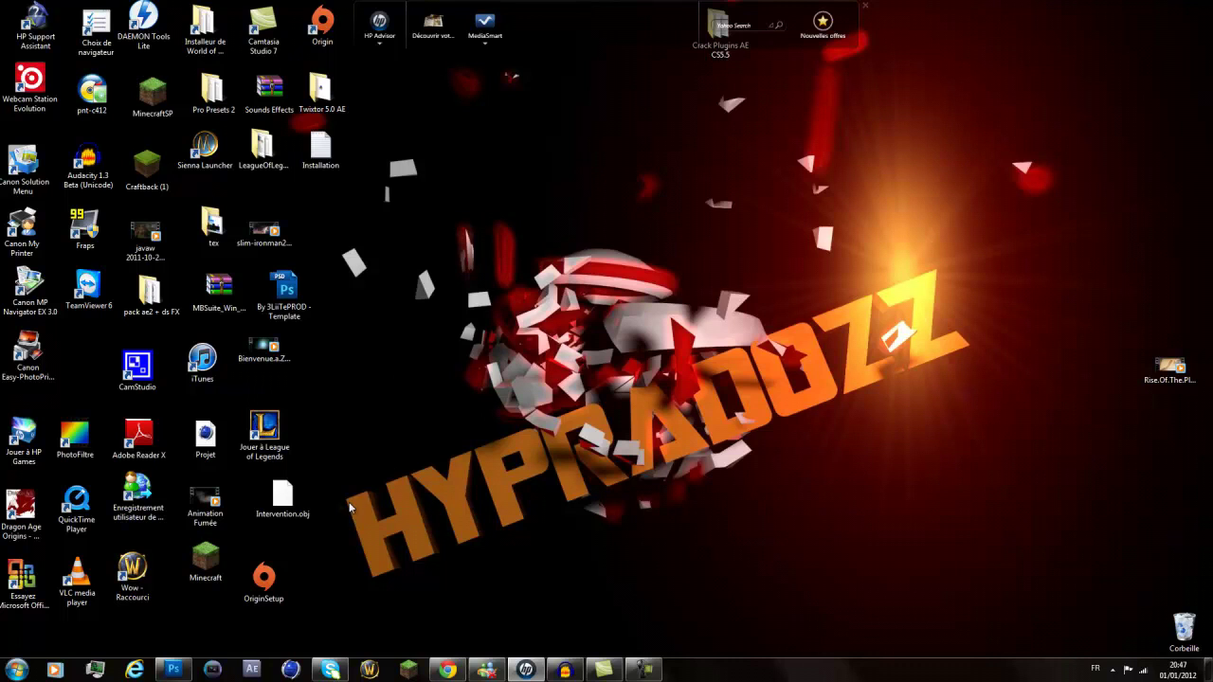
{"action": "left_click_drag", "start_coordinate": [342, 509], "coordinate": [934, 271]}
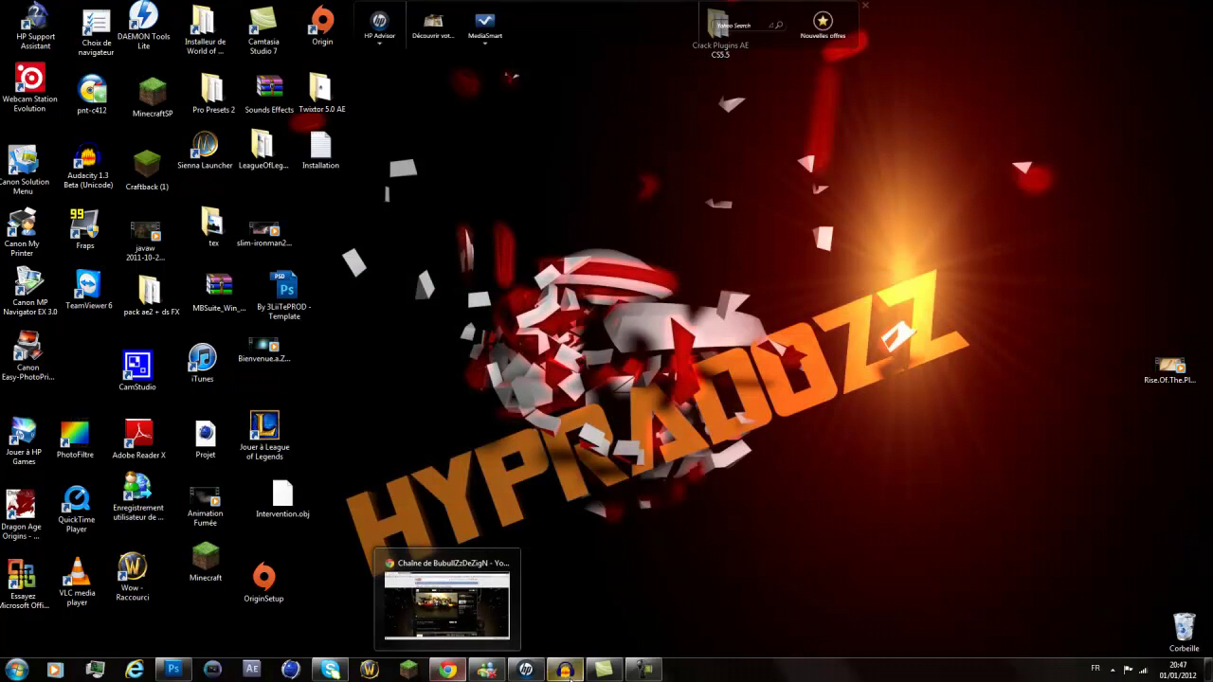
{"action": "left_click", "coordinate": [642, 671]}
{"action": "left_click", "coordinate": [642, 671]}
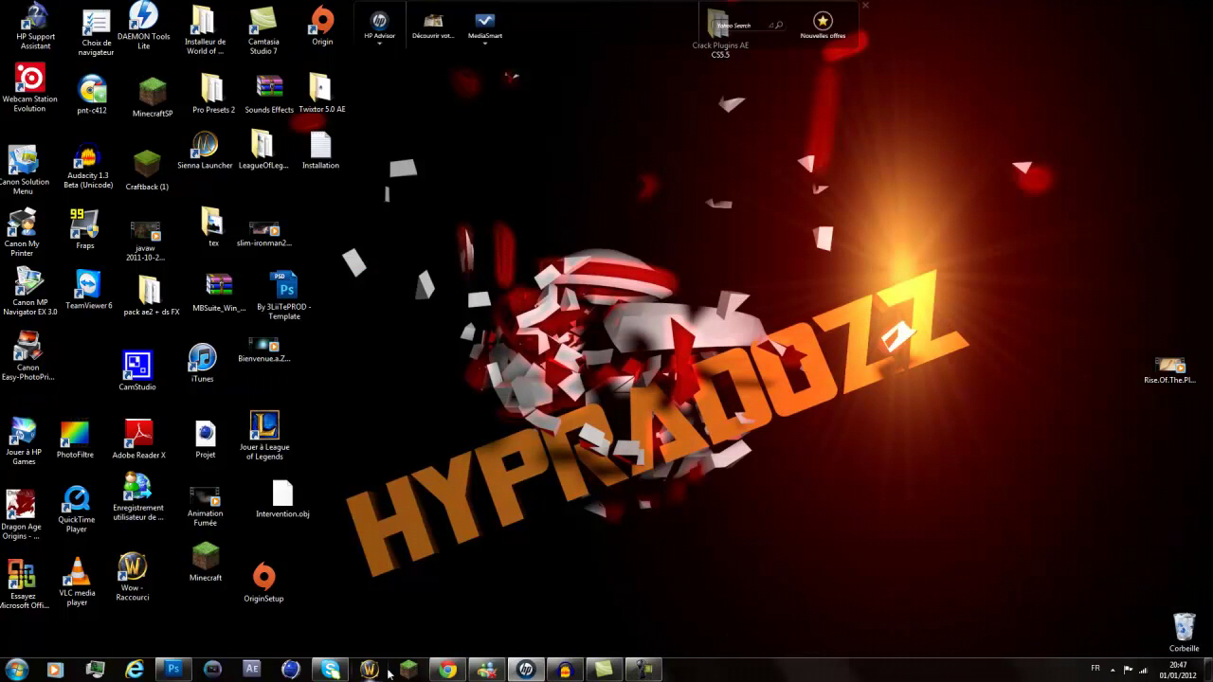
- Switch to Photoshop and open Template.psd from the Template folder inside Background Youtube > BackGround
{"action": "left_click", "coordinate": [173, 671]}
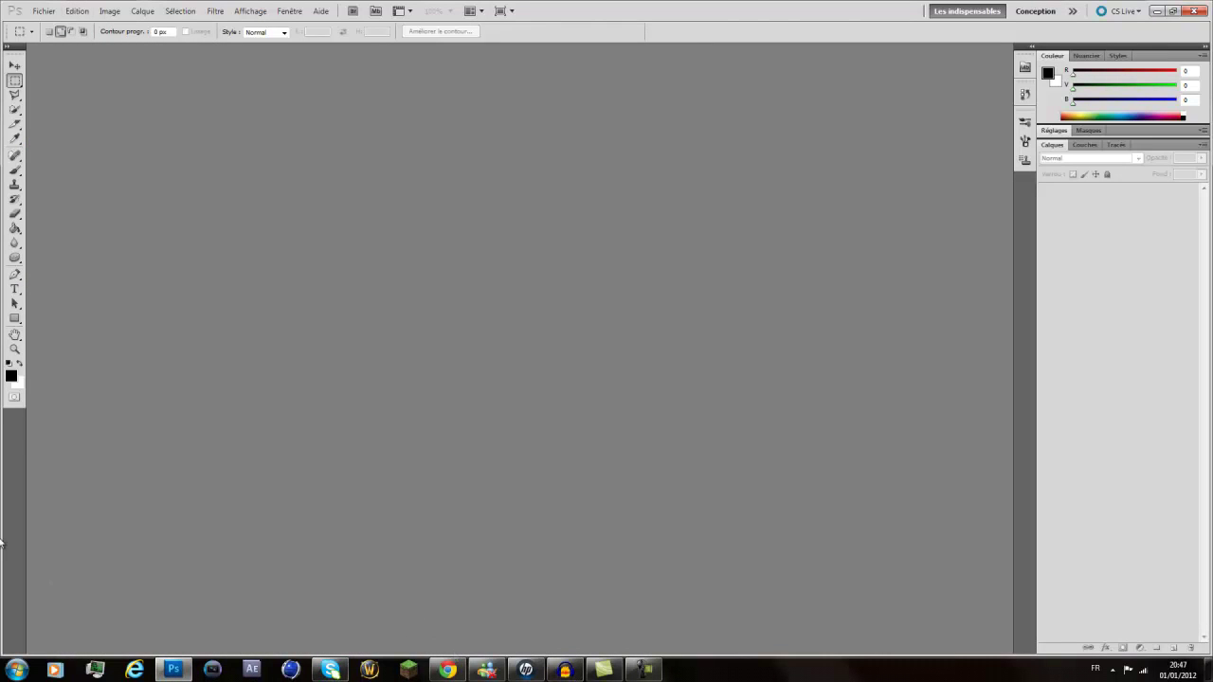
{"action": "left_click", "coordinate": [15, 670]}
{"action": "left_click", "coordinate": [249, 363]}
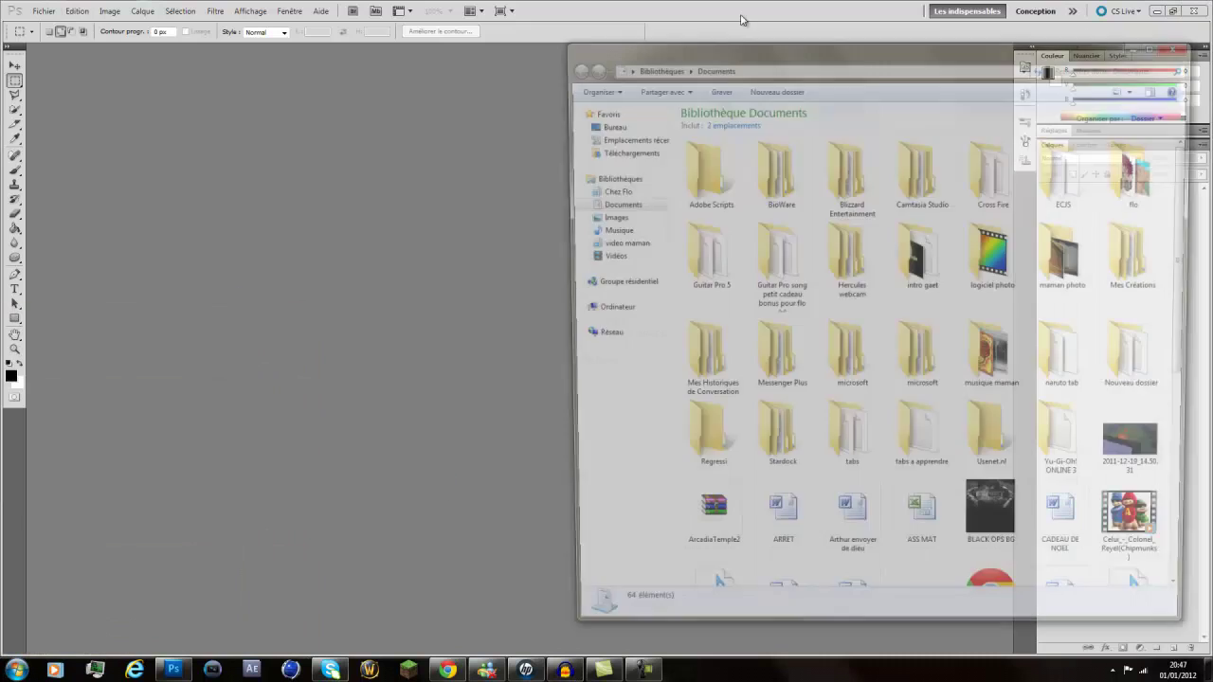
{"action": "left_click", "coordinate": [605, 190]}
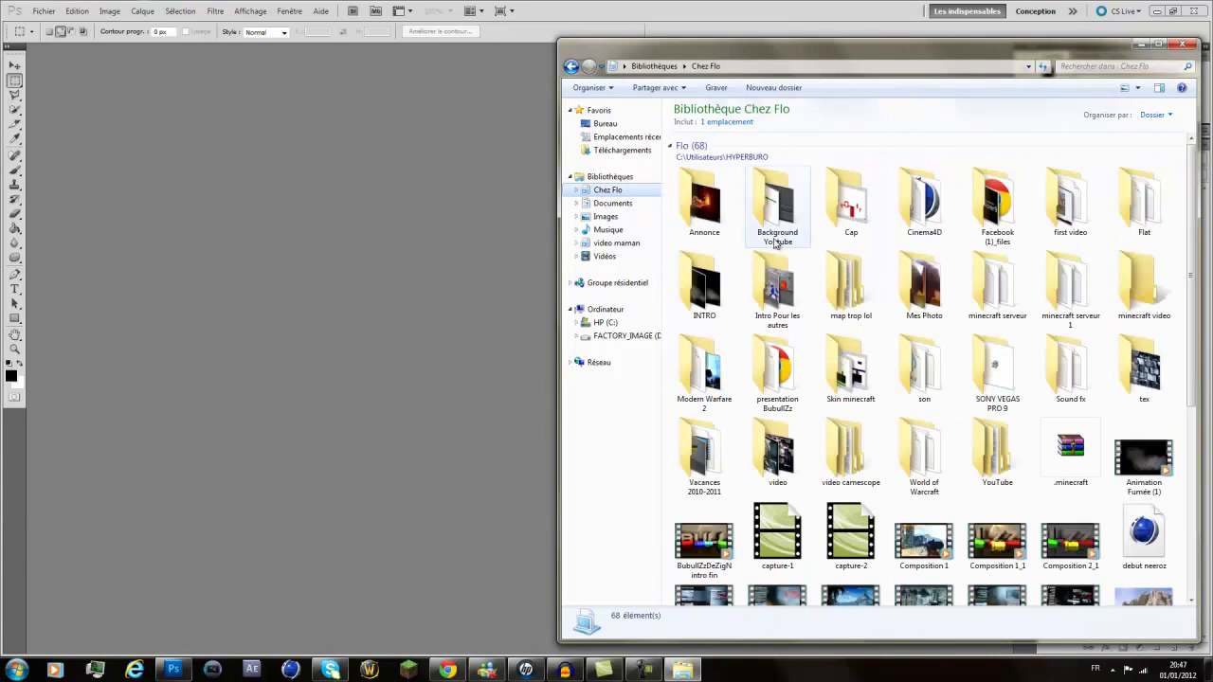
{"action": "left_click", "coordinate": [777, 205]}
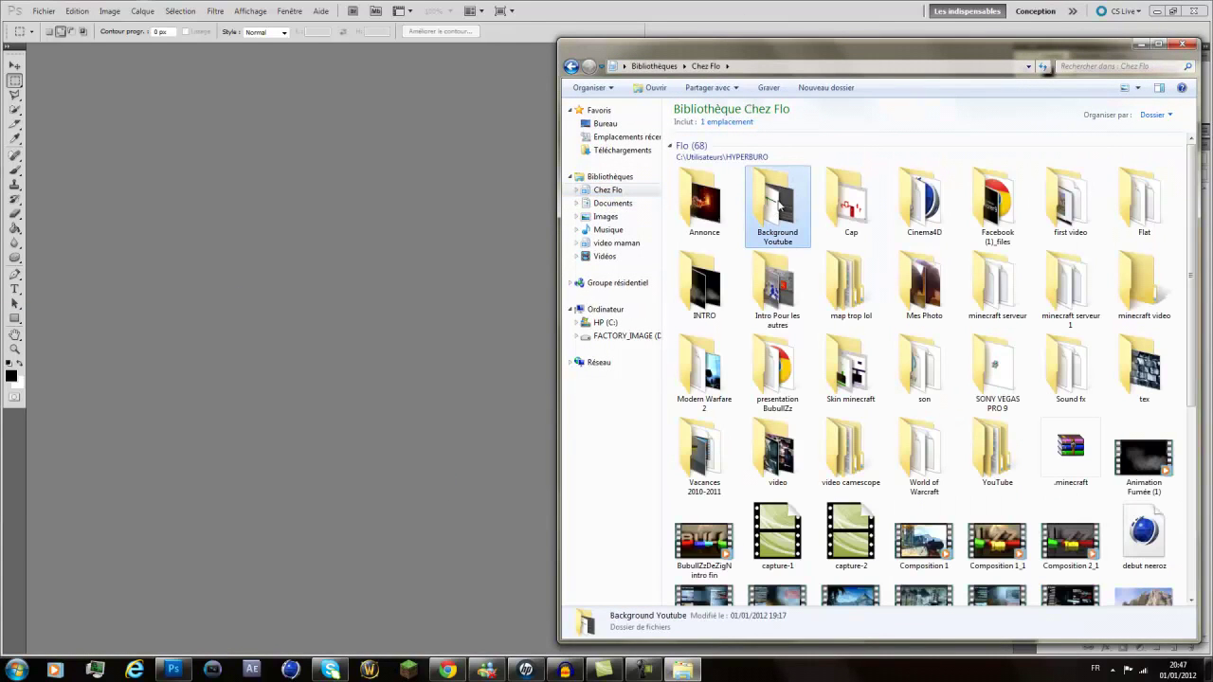
{"action": "double_click", "coordinate": [781, 214]}
{"action": "double_click", "coordinate": [706, 180]}
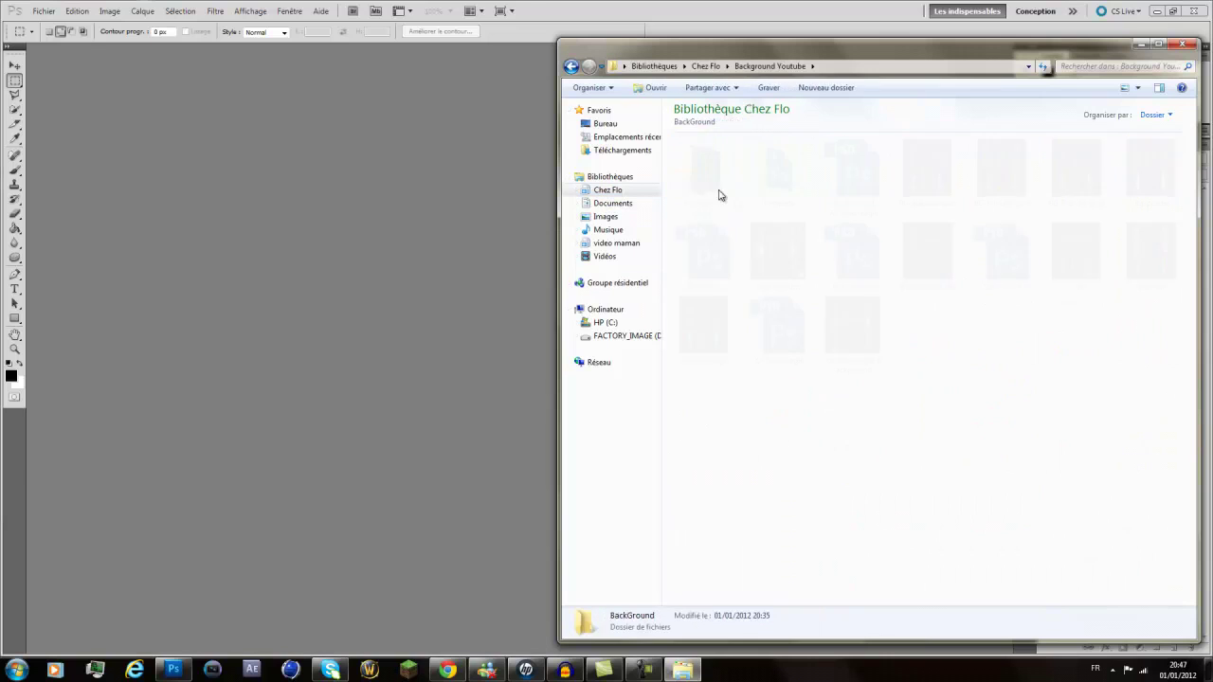
{"action": "double_click", "coordinate": [773, 189]}
{"action": "left_click", "coordinate": [716, 183]}
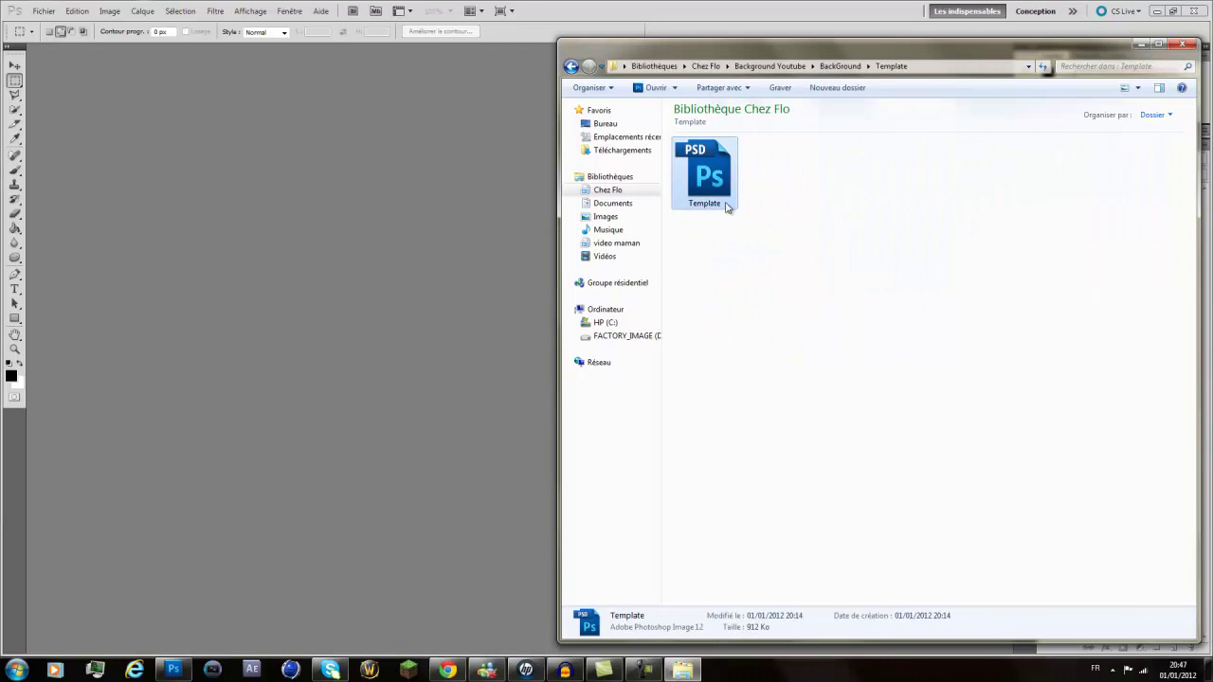
{"action": "double_click", "coordinate": [698, 177]}
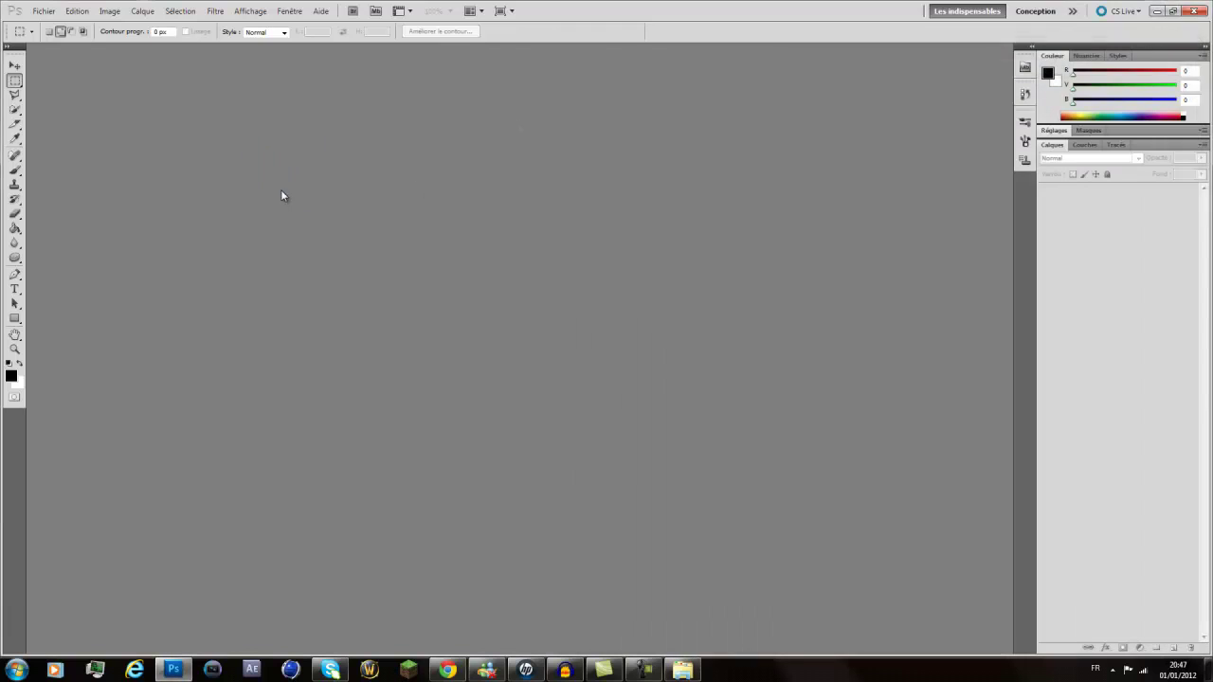
{"action": "left_click", "coordinate": [642, 316]}
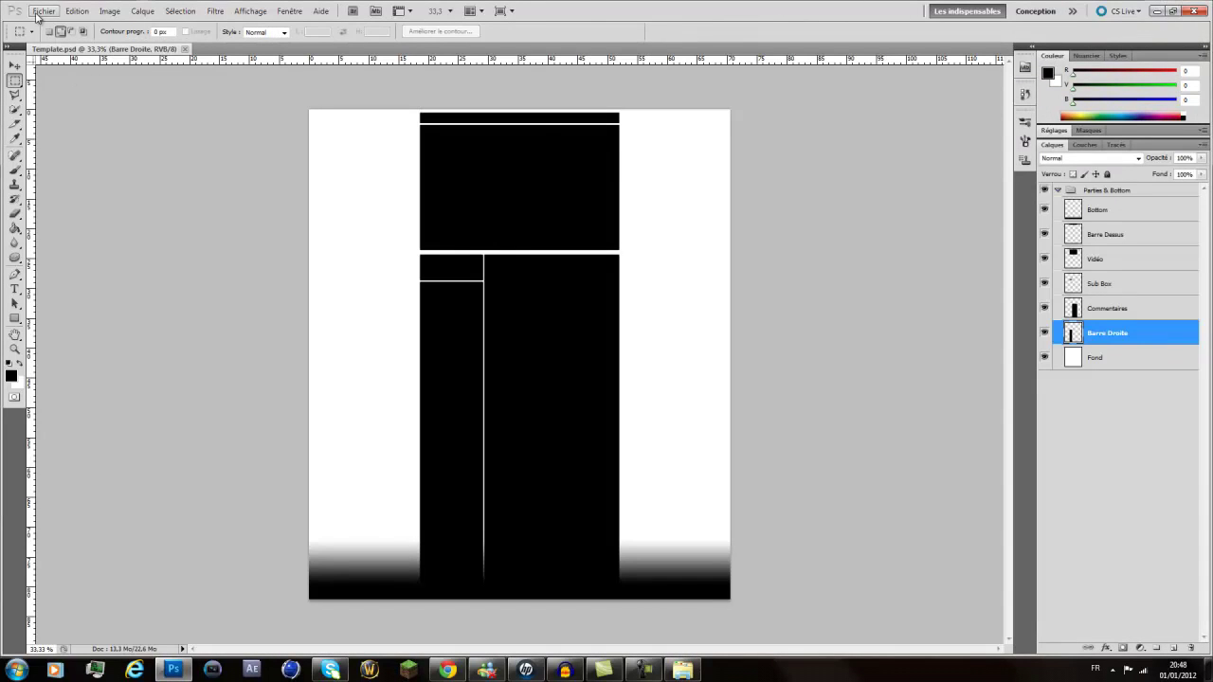
{"action": "left_click", "coordinate": [38, 13]}
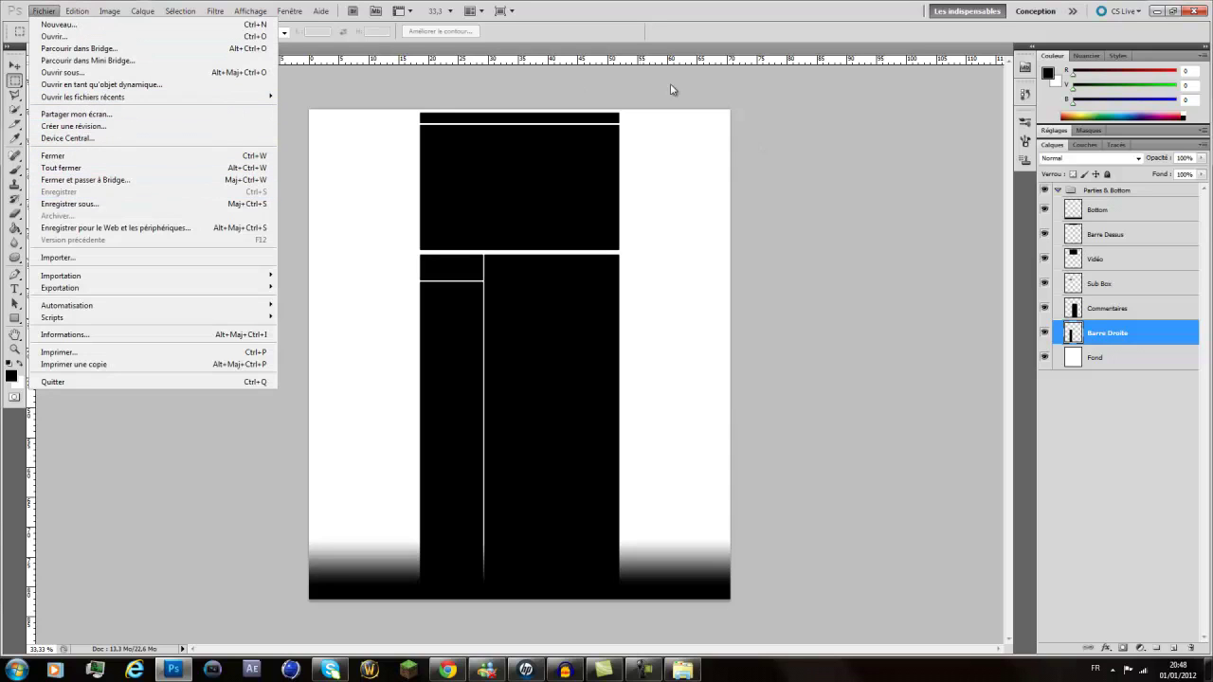
{"action": "left_click", "coordinate": [817, 185]}
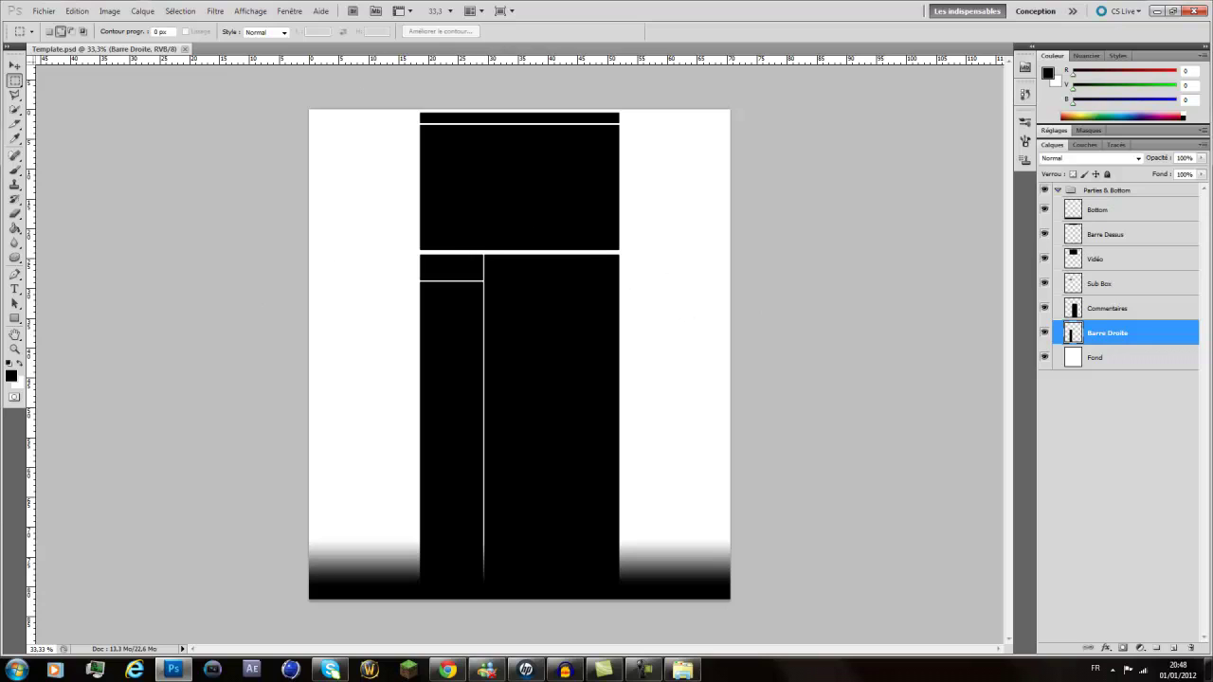
{"action": "left_click", "coordinate": [1094, 381]}
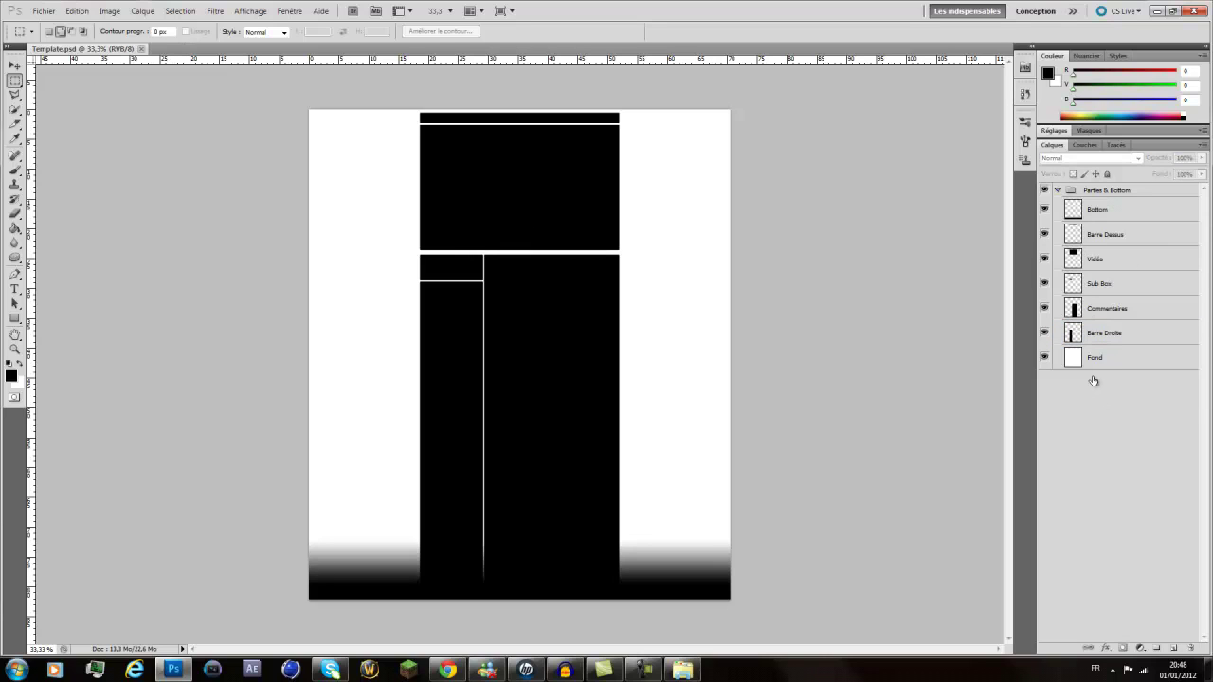
{"action": "left_click", "coordinate": [1114, 295]}
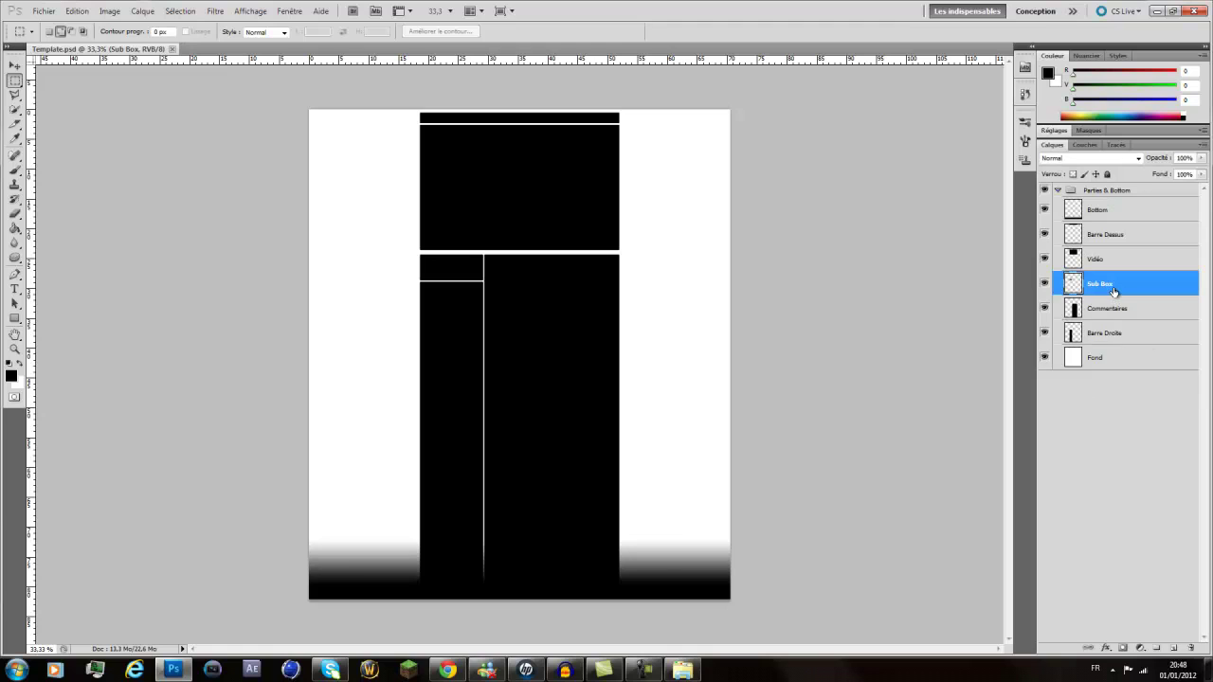
{"action": "right_click", "coordinate": [1114, 290]}
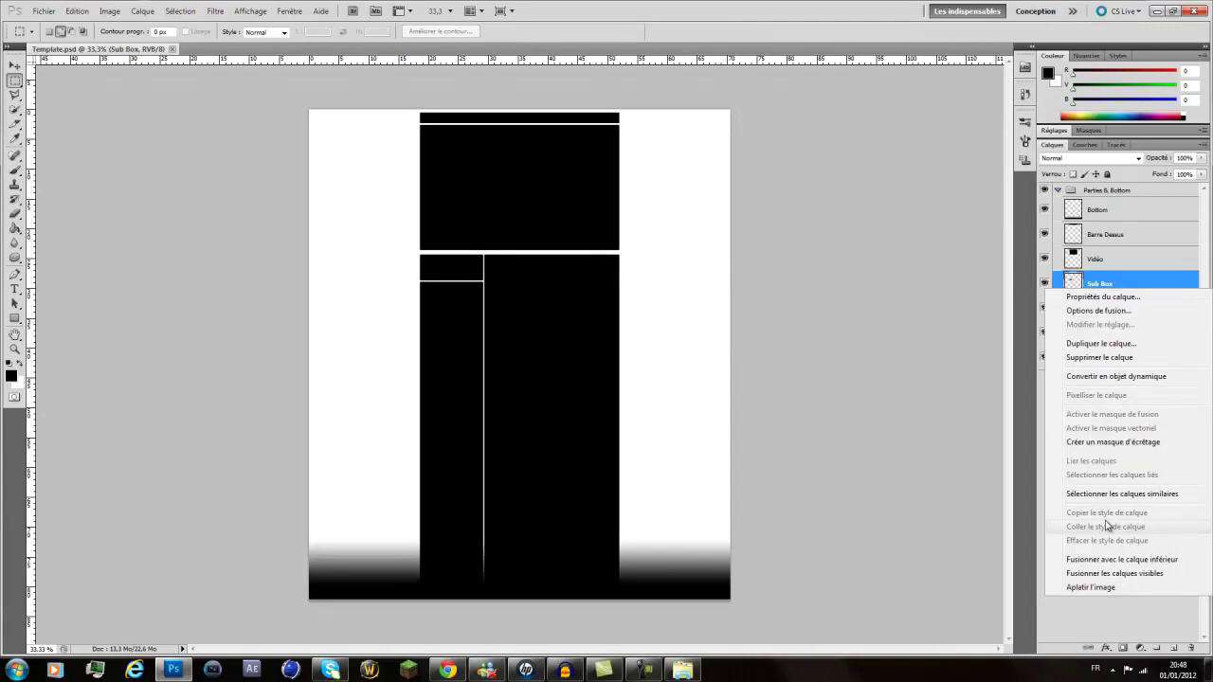
{"action": "left_click", "coordinate": [1107, 612]}
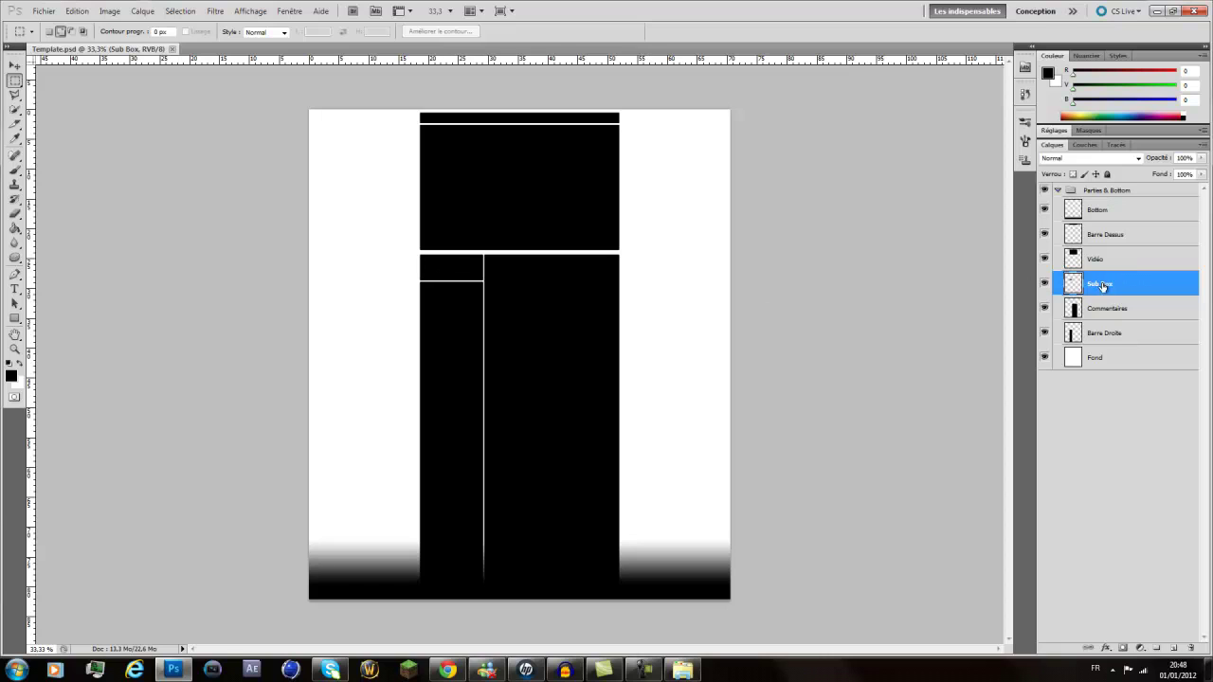
- Duplicate the Sub Box layer and nudge the copy down to cover the thin white gap beneath the box
{"action": "left_click_drag", "start_coordinate": [407, 289], "coordinate": [432, 268]}
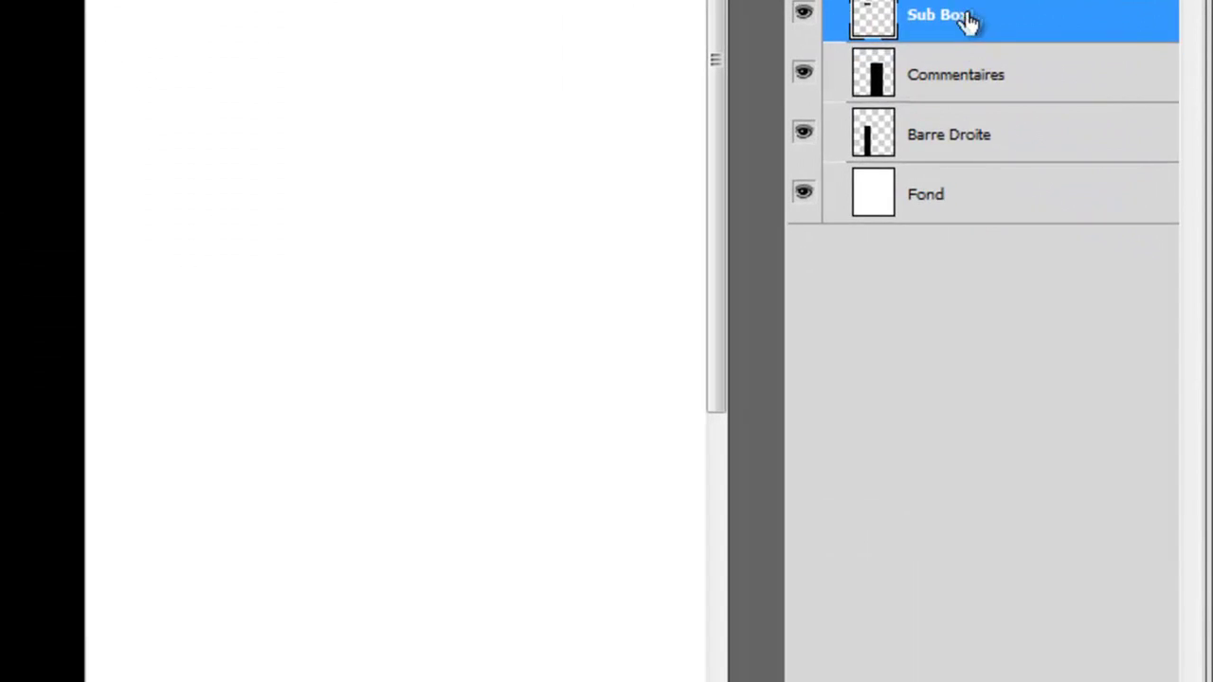
{"action": "right_click", "coordinate": [1109, 284]}
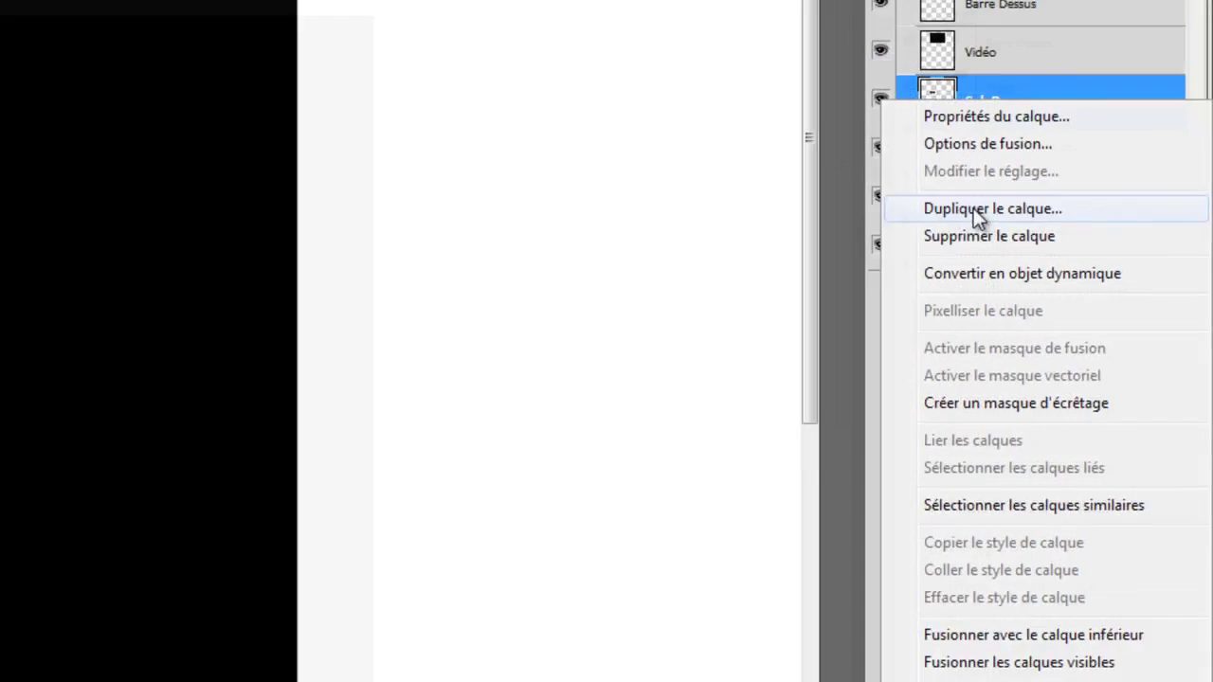
{"action": "left_click", "coordinate": [915, 150]}
{"action": "left_click", "coordinate": [714, 209]}
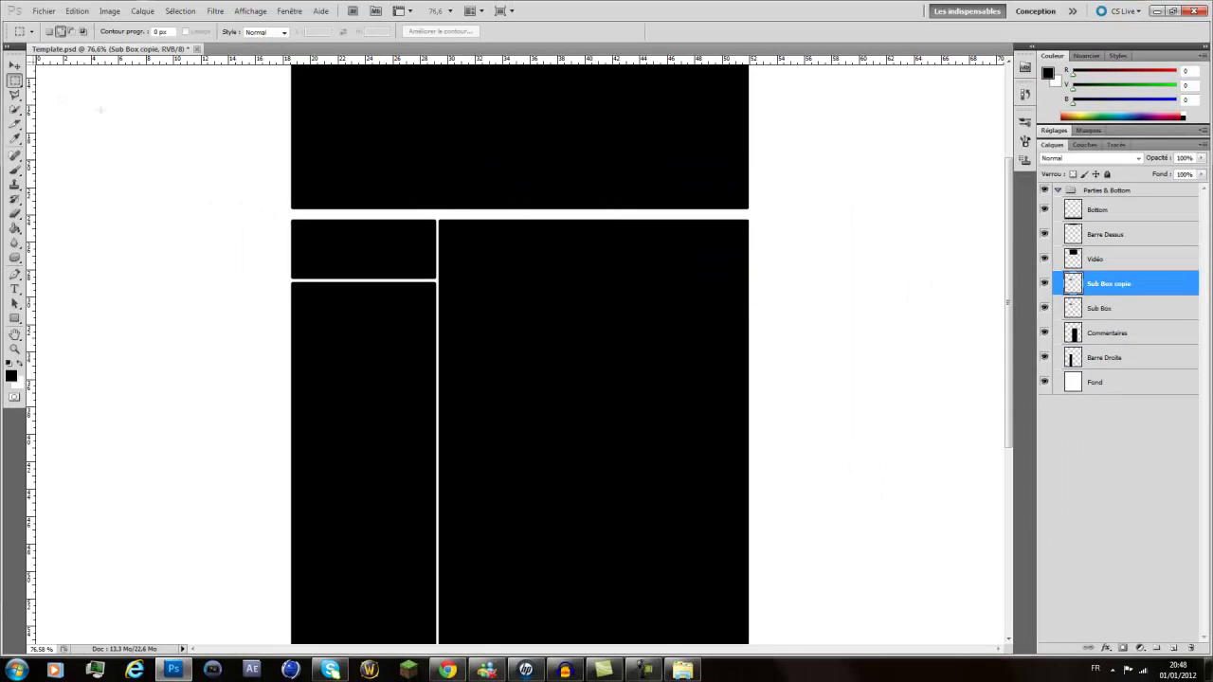
{"action": "left_click", "coordinate": [15, 66]}
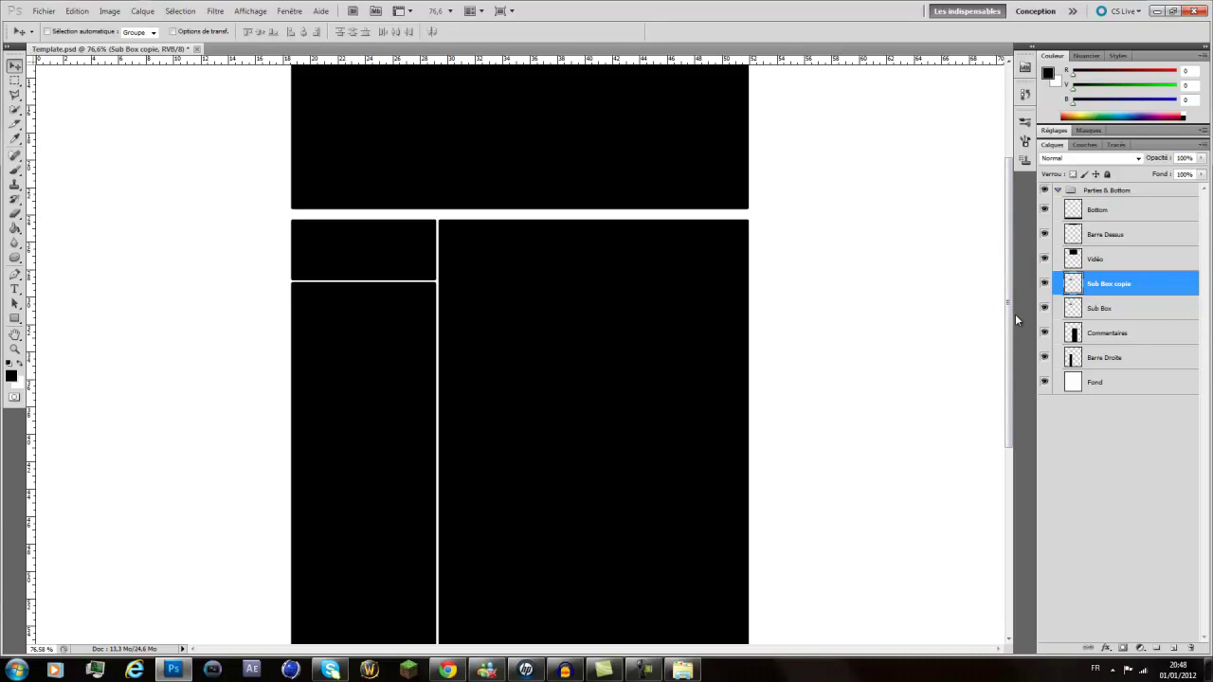
{"action": "key", "text": "Down"}
{"action": "key", "text": "Down"}
- Merge the Barre Dessus, Vidéo, Sub Box copie, Sub Box, Commentaires and Barre Droite layers into one layer
{"action": "left_click", "coordinate": [1168, 500]}
{"action": "left_click", "coordinate": [1096, 361]}
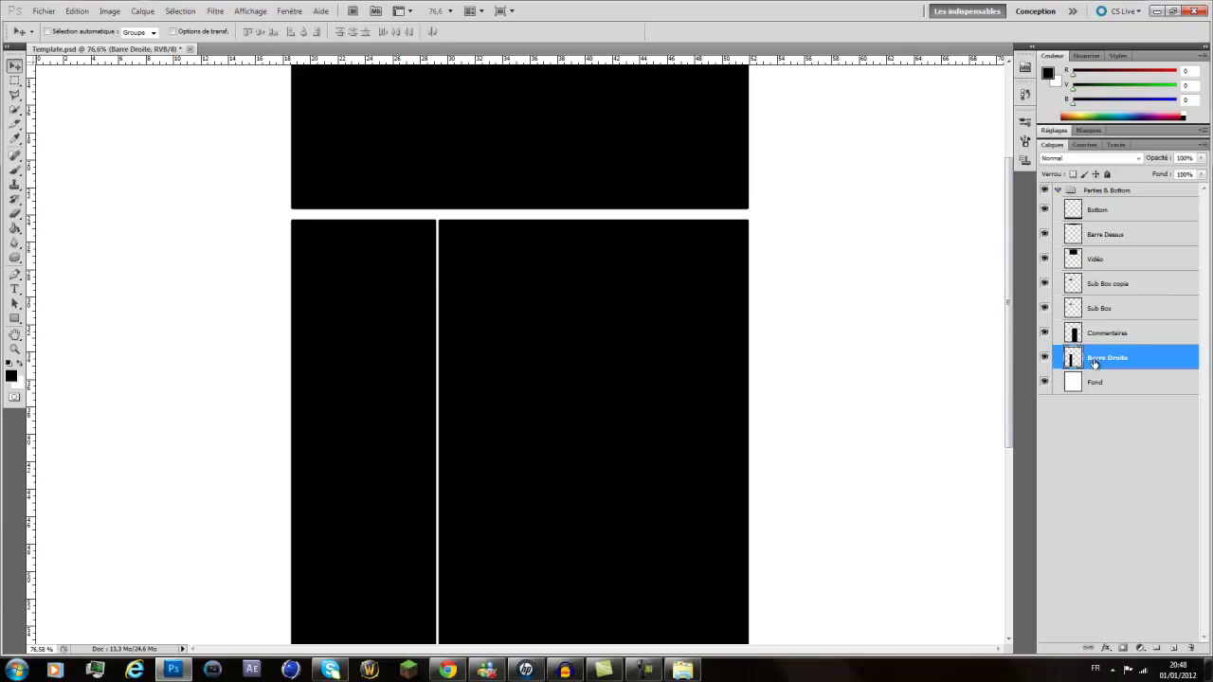
{"action": "left_click", "coordinate": [1106, 334], "text": "shift"}
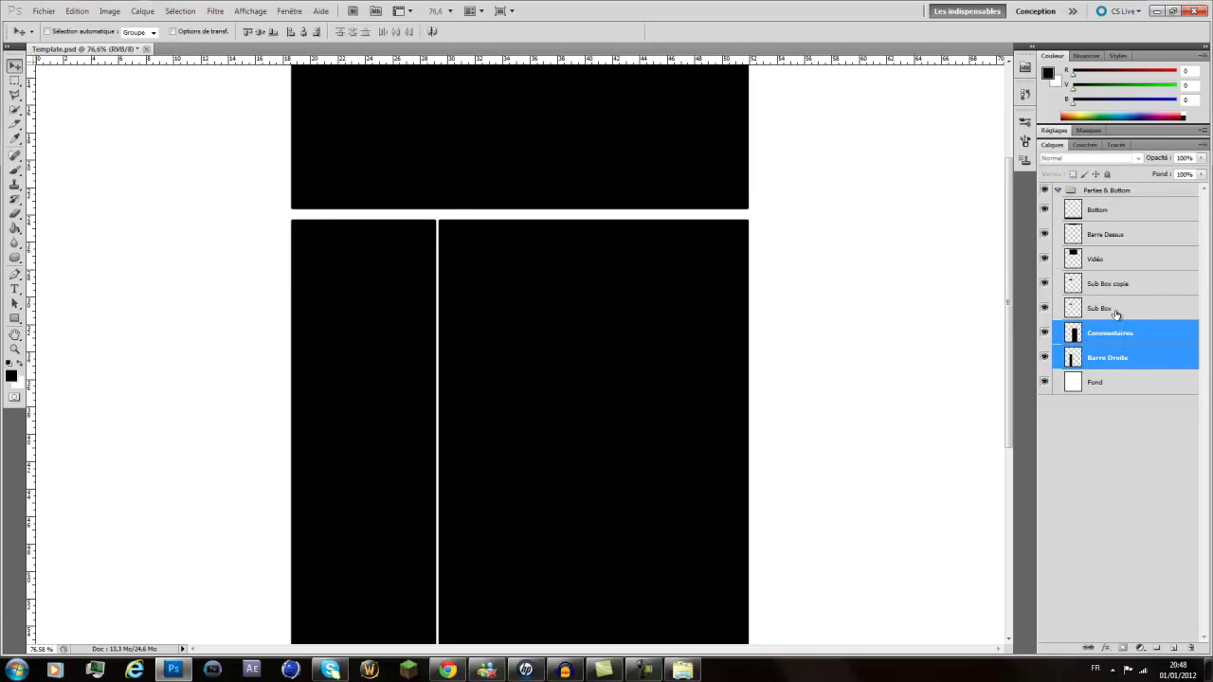
{"action": "left_click", "coordinate": [1115, 311], "text": "shift"}
{"action": "left_click", "coordinate": [1114, 289], "text": "shift"}
{"action": "left_click", "coordinate": [1107, 258], "text": "shift"}
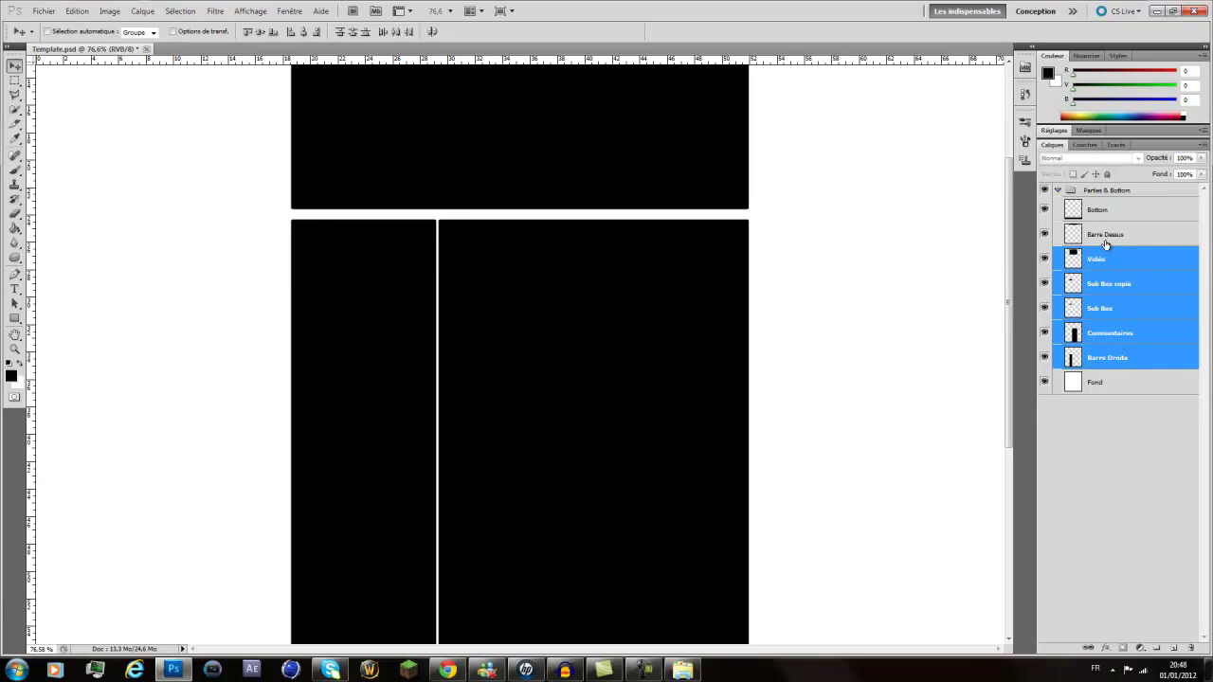
{"action": "left_click", "coordinate": [1107, 244], "text": "shift"}
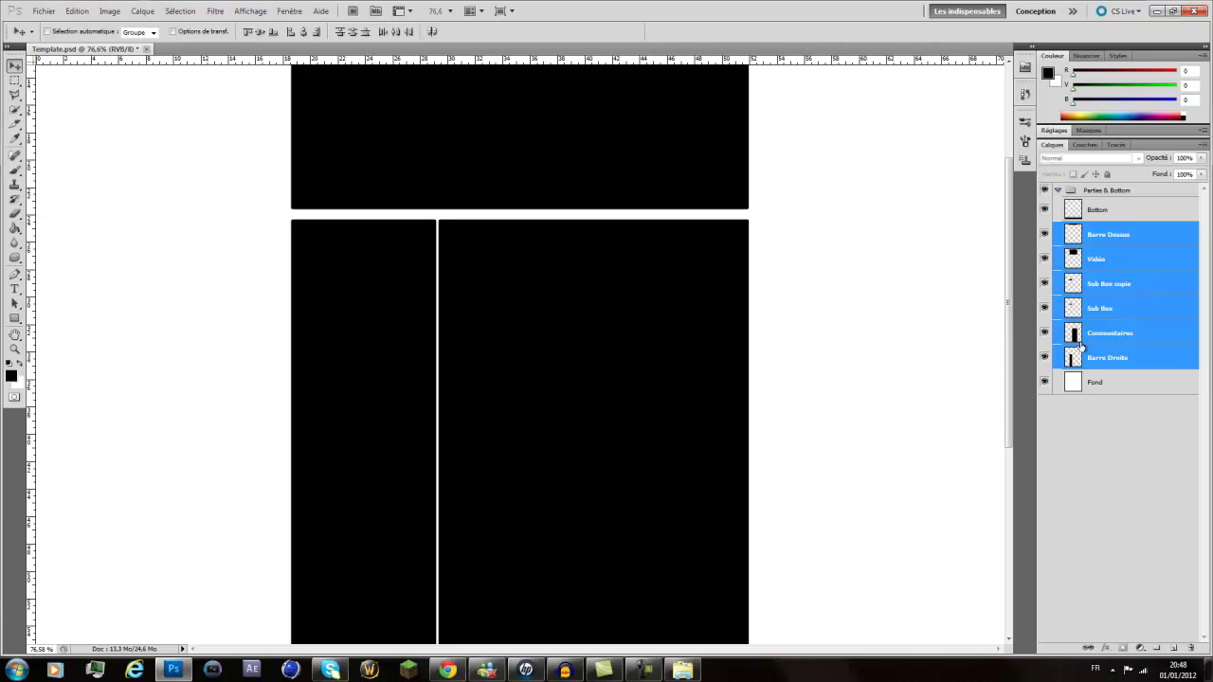
{"action": "right_click", "coordinate": [1134, 311]}
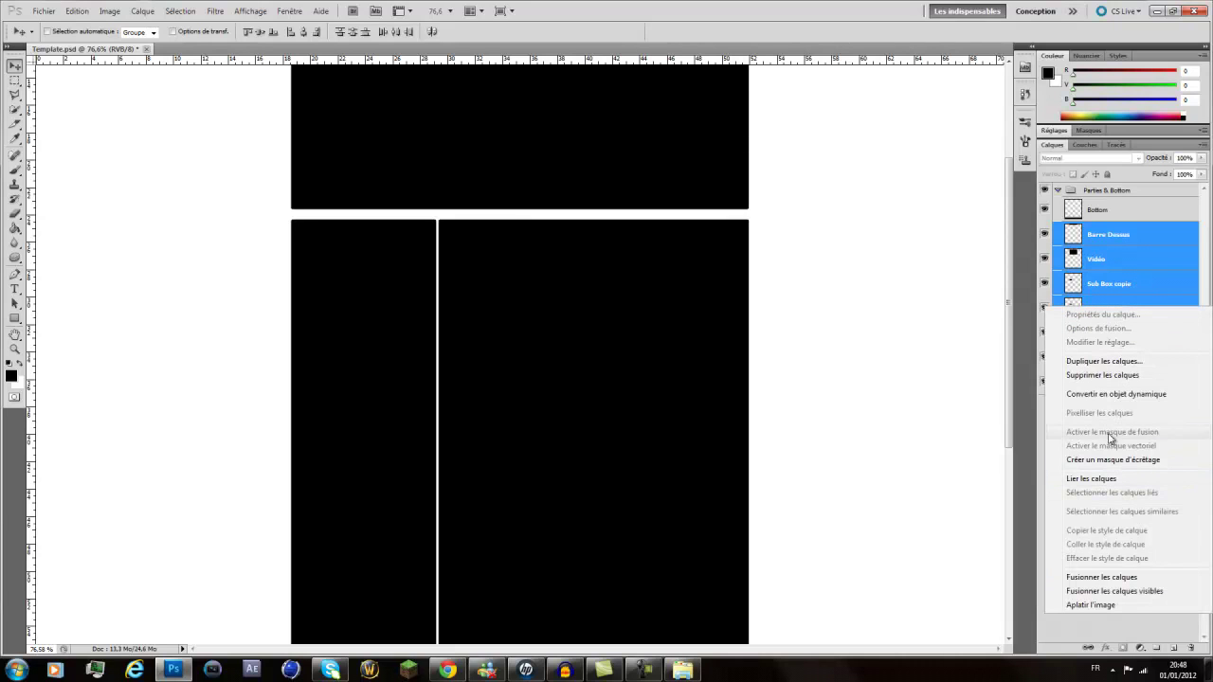
{"action": "left_click", "coordinate": [1115, 579]}
{"action": "left_click", "coordinate": [1110, 446]}
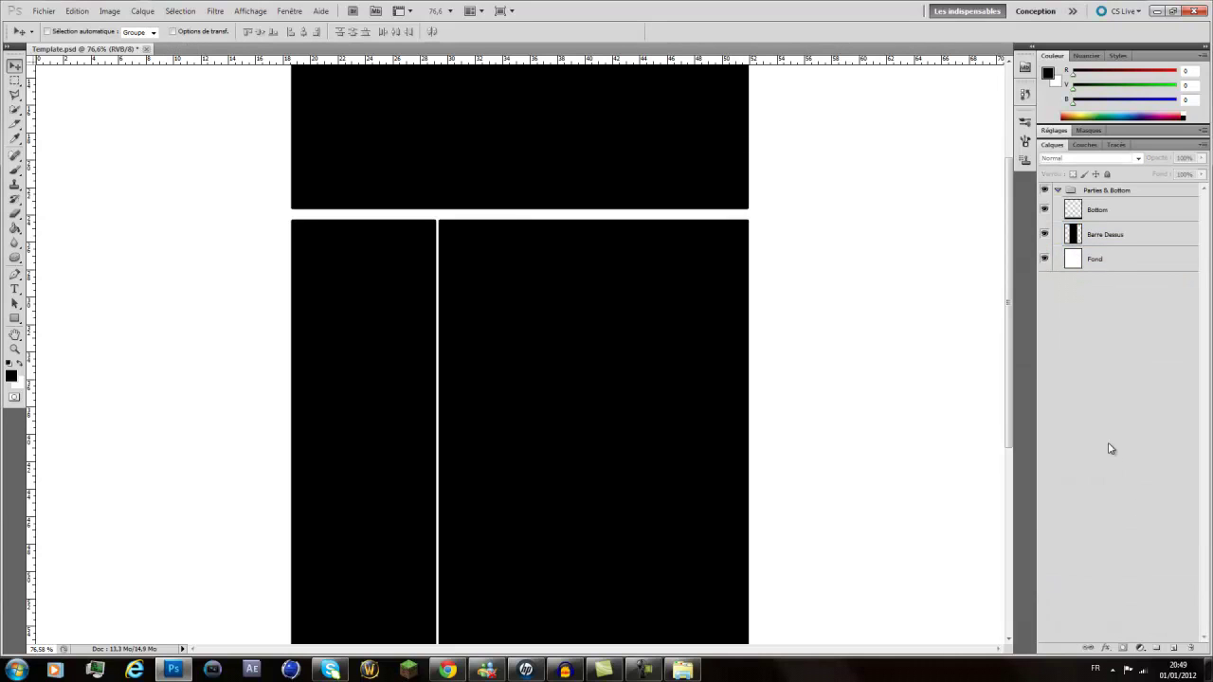
- Rename the merged Barre Dessus layer as Parties
{"action": "double_click", "coordinate": [1100, 237]}
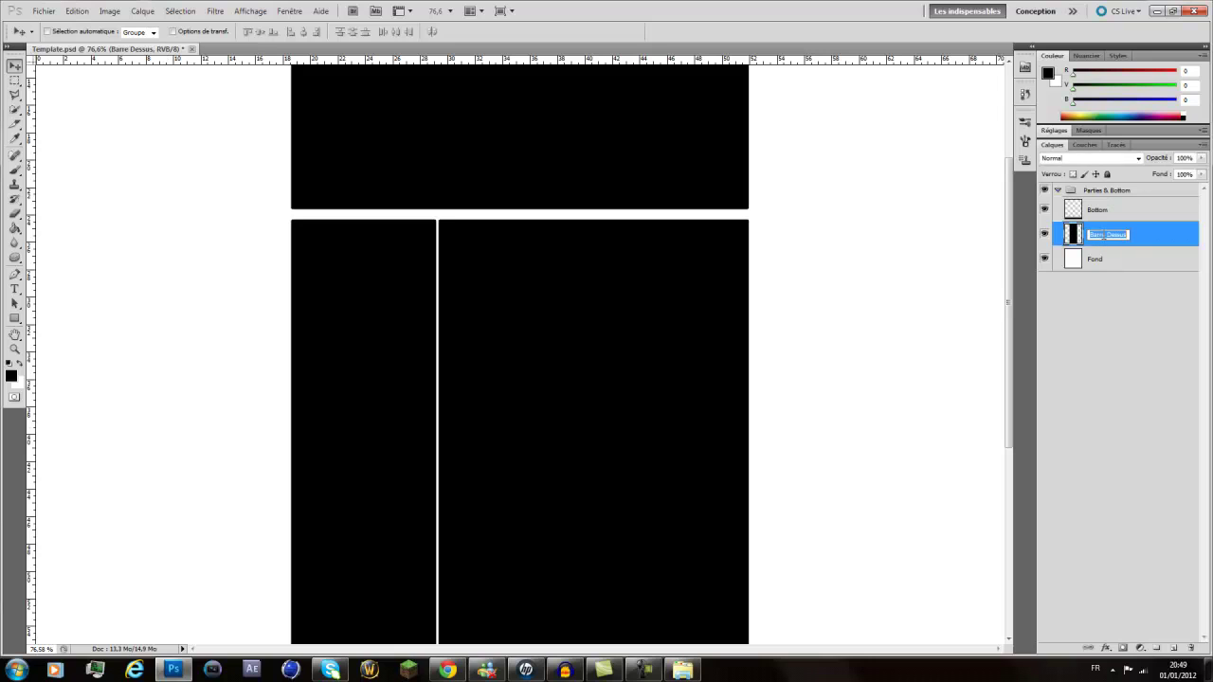
{"action": "type", "text": "Parties"}
{"action": "left_click", "coordinate": [1086, 274]}
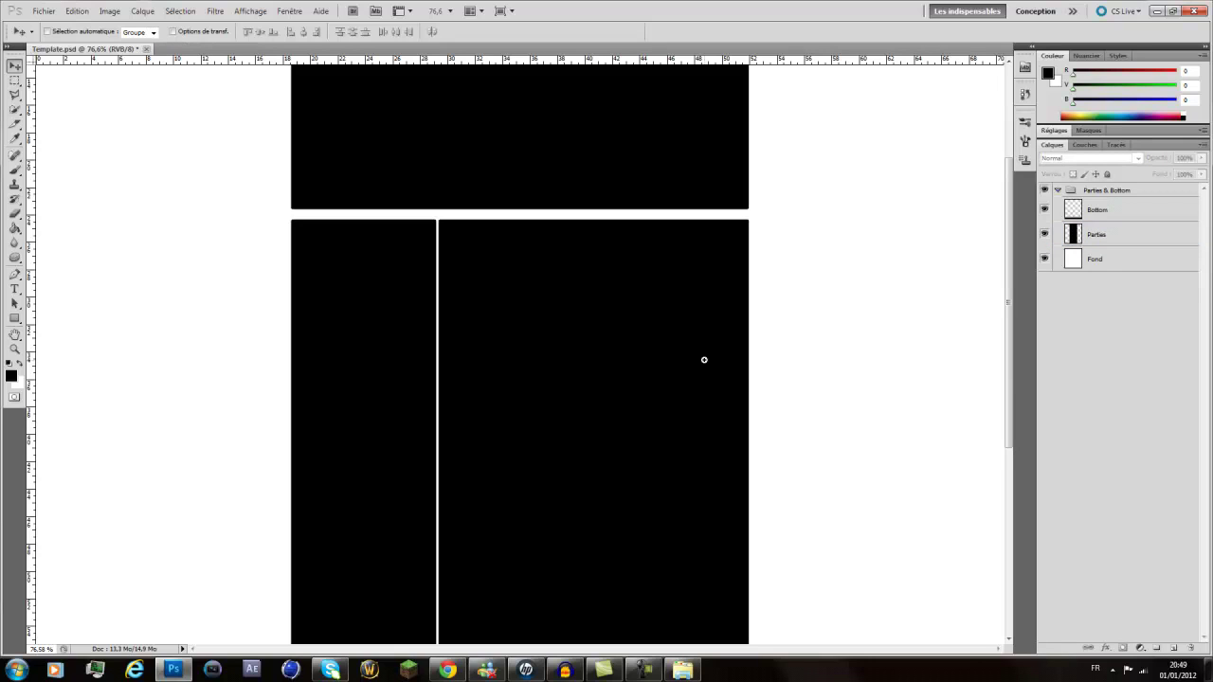
- Add a 3 px outside stroke (Contour) in bright green to the Parties layer's style
{"action": "scroll", "coordinate": [697, 360], "scroll_direction": "down", "scroll_amount": 1}
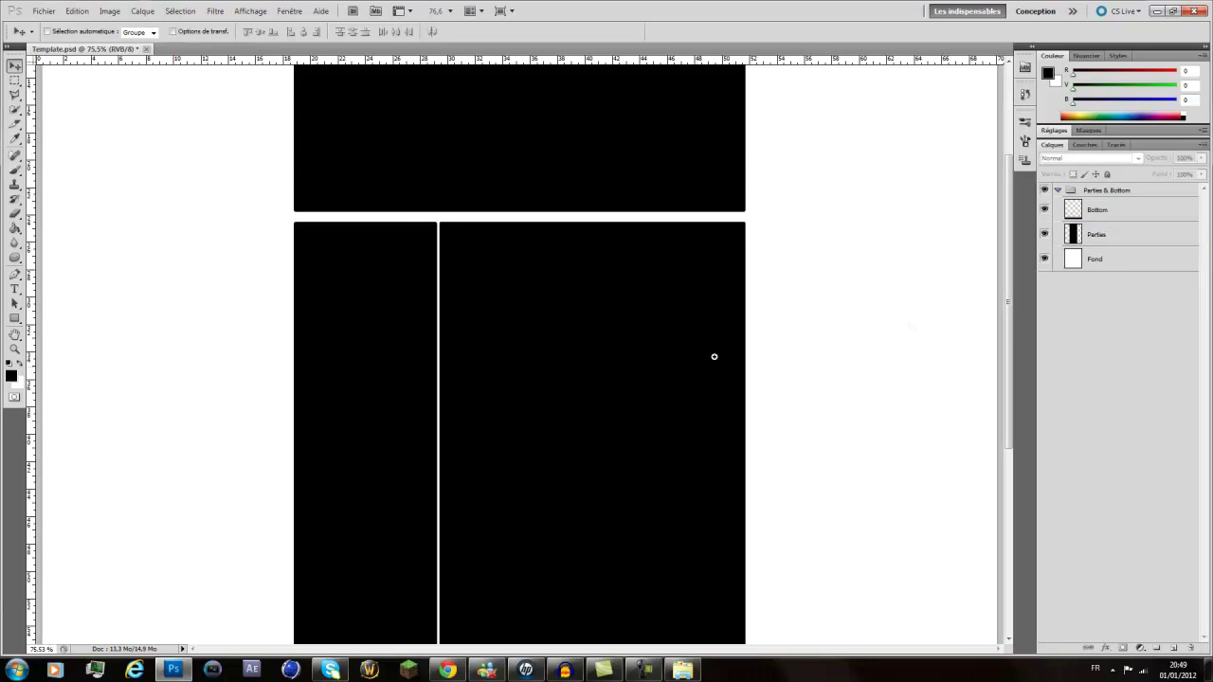
{"action": "double_click", "coordinate": [1166, 239]}
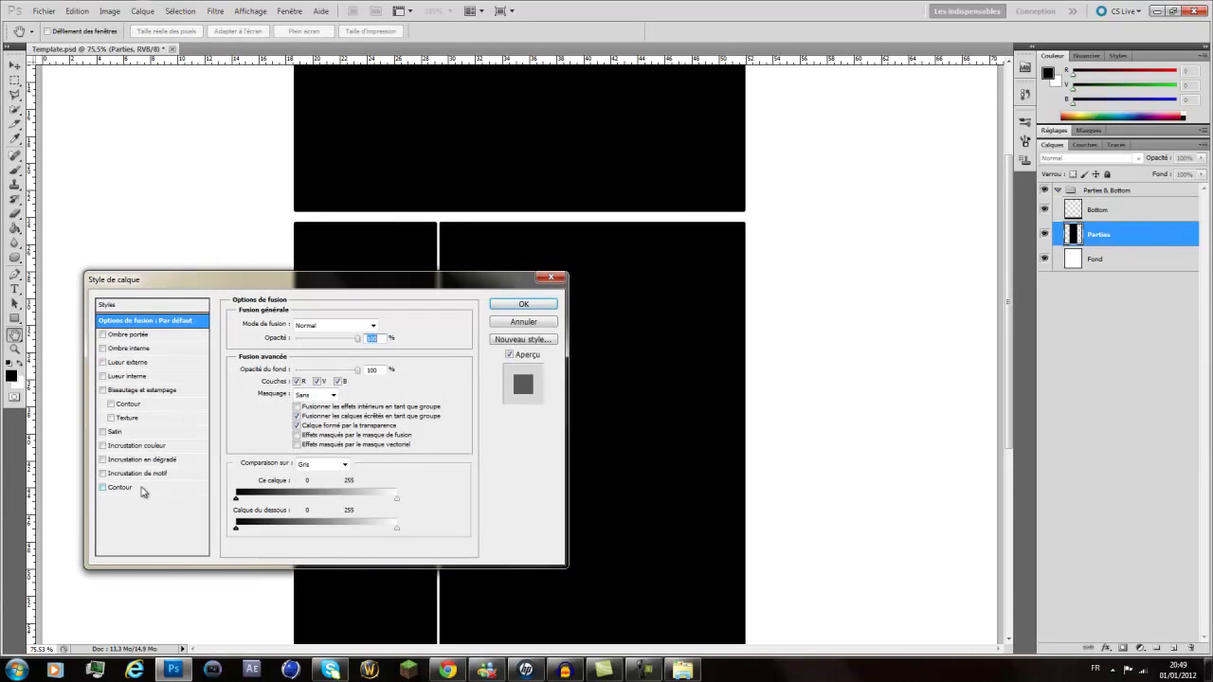
{"action": "left_click", "coordinate": [131, 489]}
{"action": "left_click", "coordinate": [270, 404]}
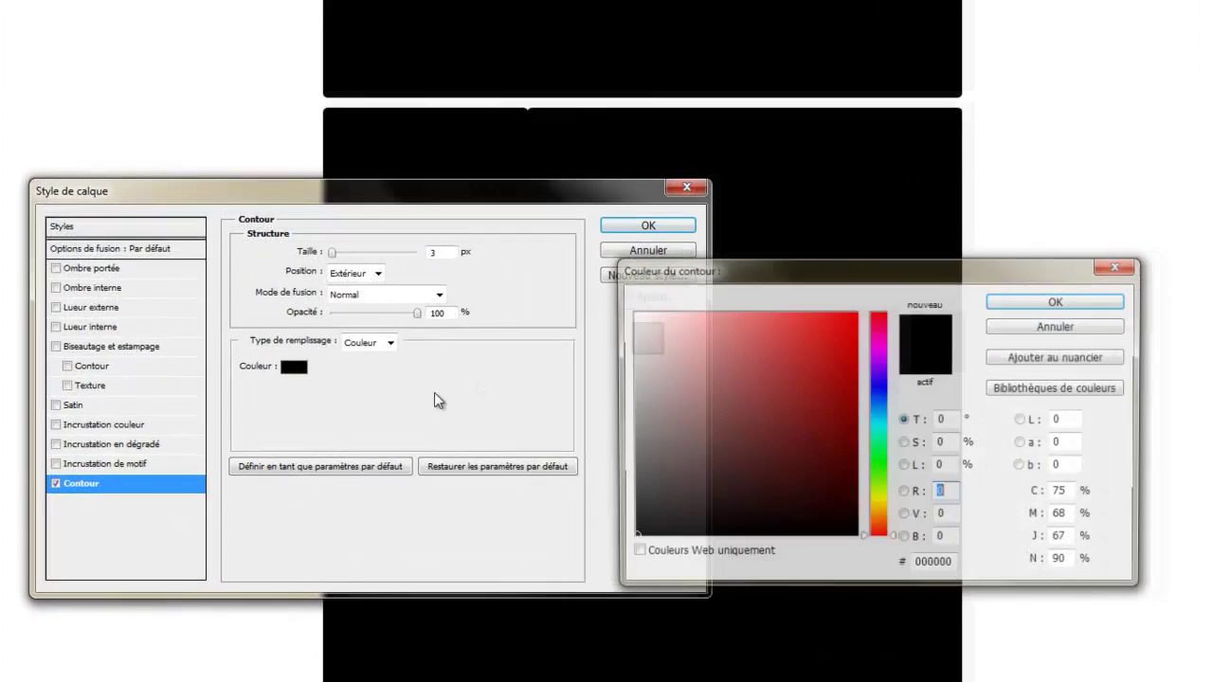
{"action": "left_click", "coordinate": [902, 464]}
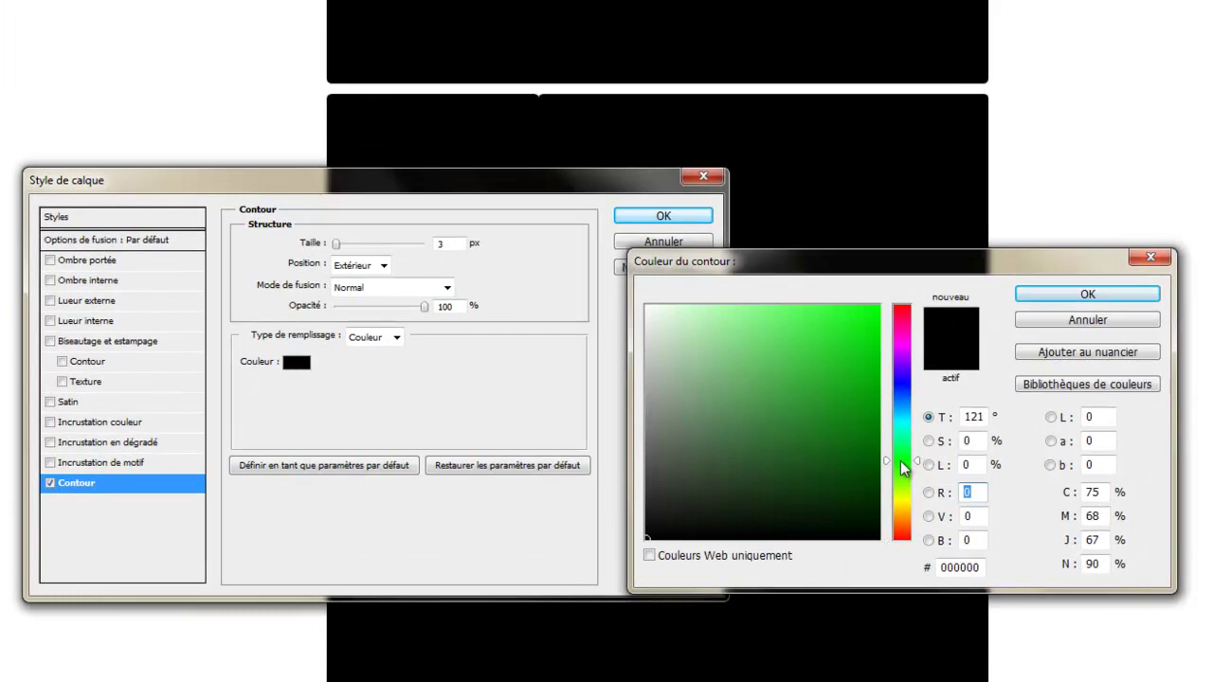
{"action": "left_click", "coordinate": [878, 305]}
{"action": "left_click", "coordinate": [905, 471]}
{"action": "left_click", "coordinate": [904, 464]}
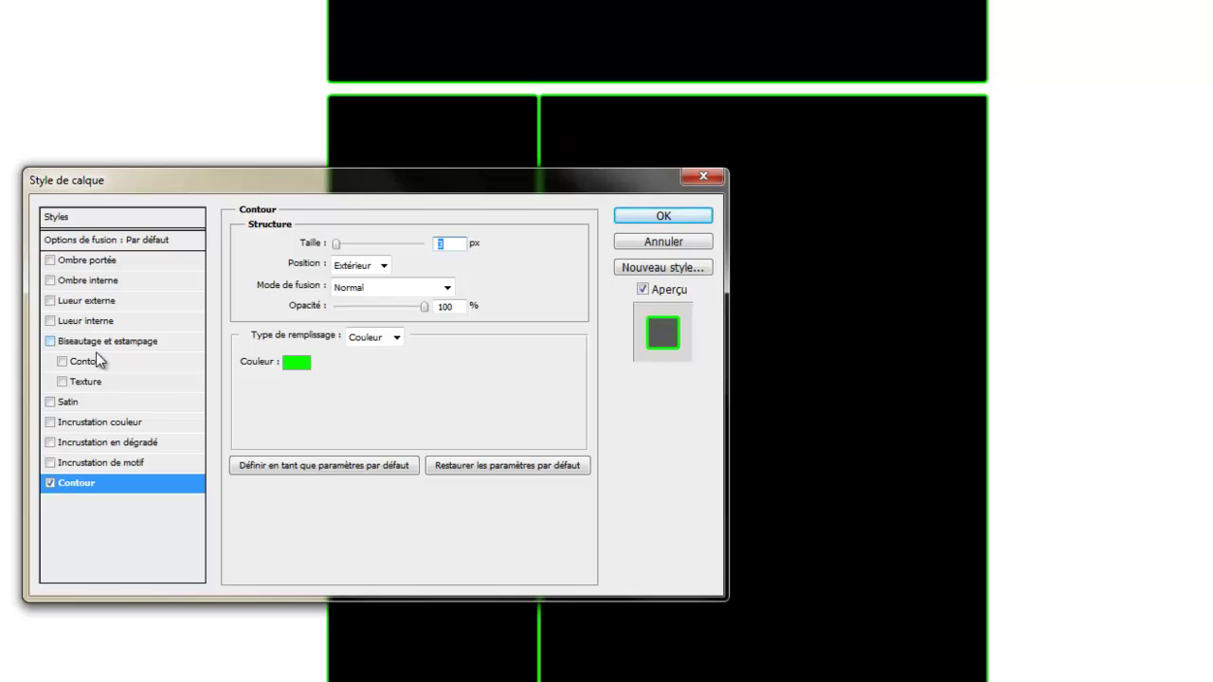
- Add a colour overlay (Incrustation couleur) to the Parties layer with the dark grey 1e1e1e
{"action": "left_click", "coordinate": [114, 423]}
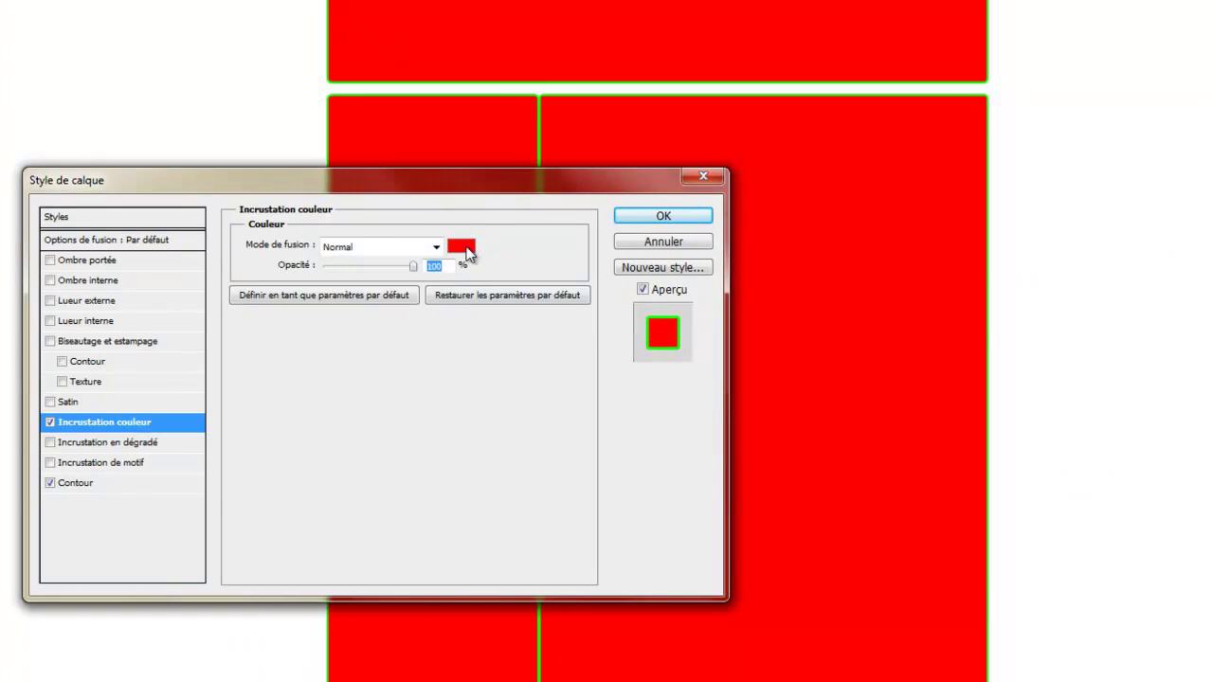
{"action": "left_click", "coordinate": [464, 249]}
{"action": "double_click", "coordinate": [977, 567]}
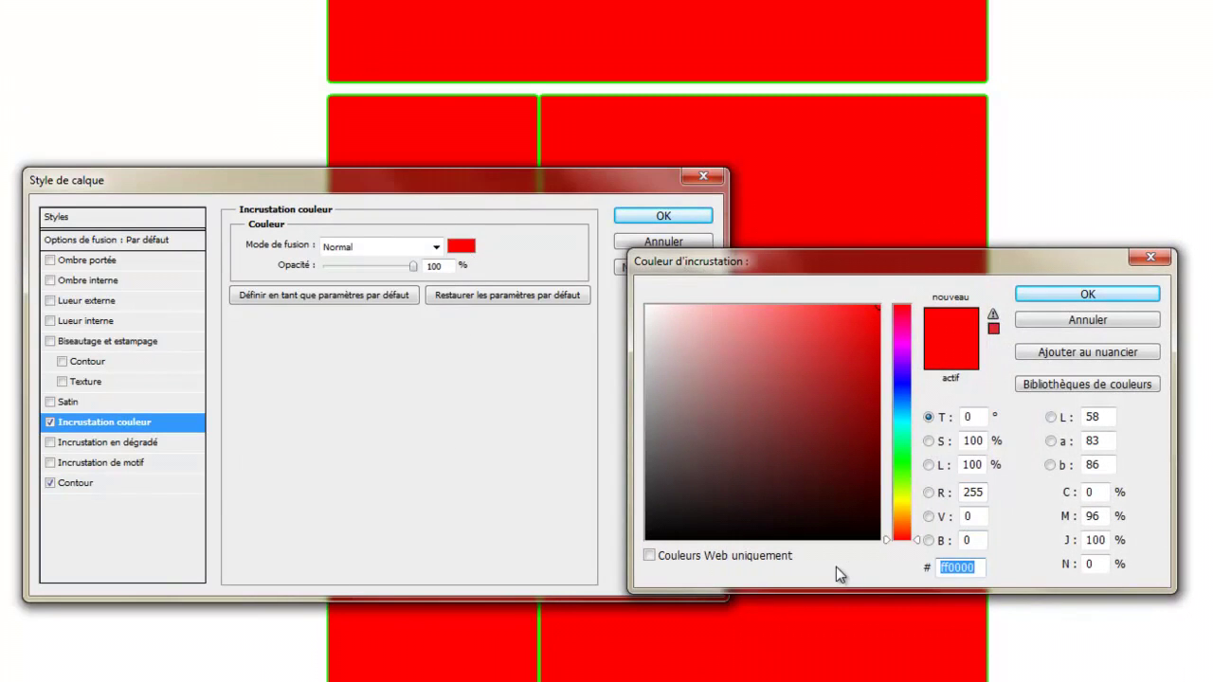
{"action": "type", "text": "1e1e1e"}
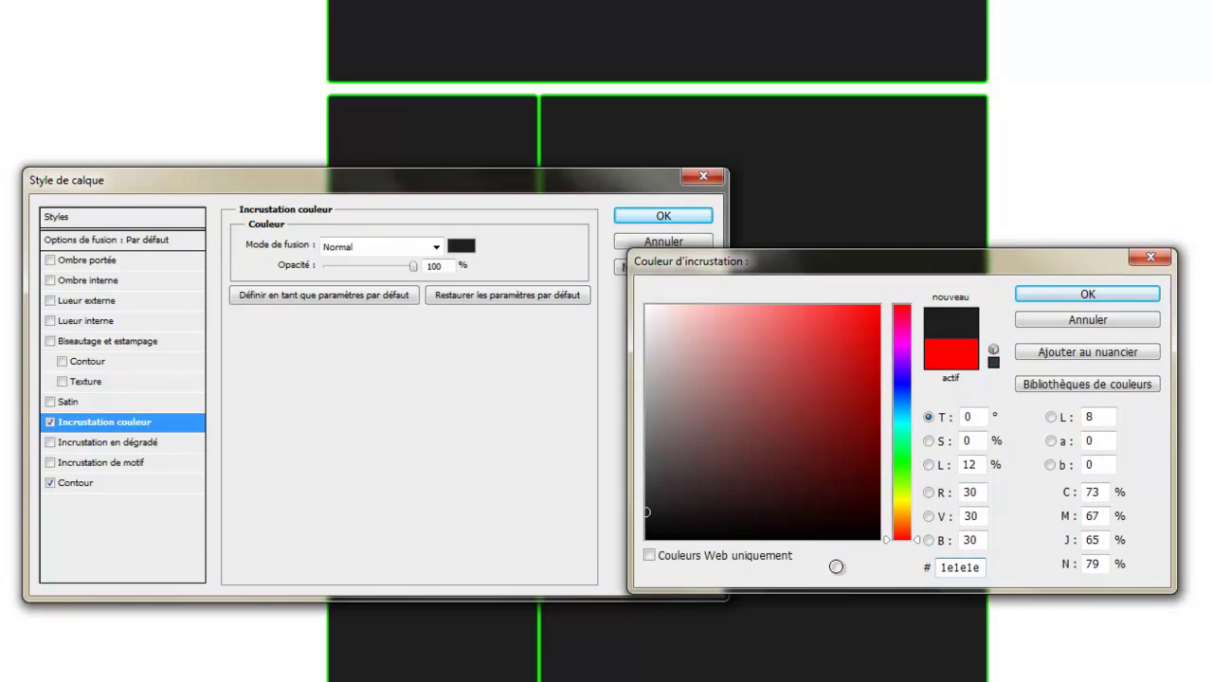
{"action": "left_click", "coordinate": [1080, 296]}
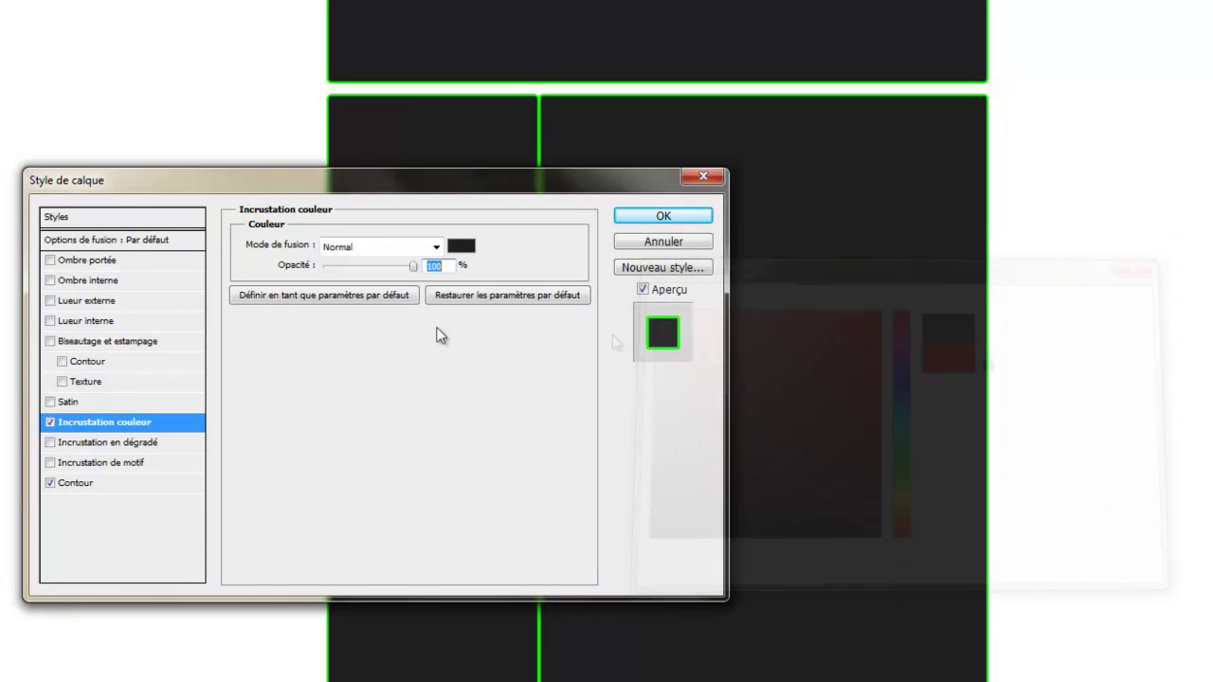
- Enable Biseautage et estampage on the Parties layer and set its gloss contour to Double rouleau
{"action": "left_click", "coordinate": [95, 342]}
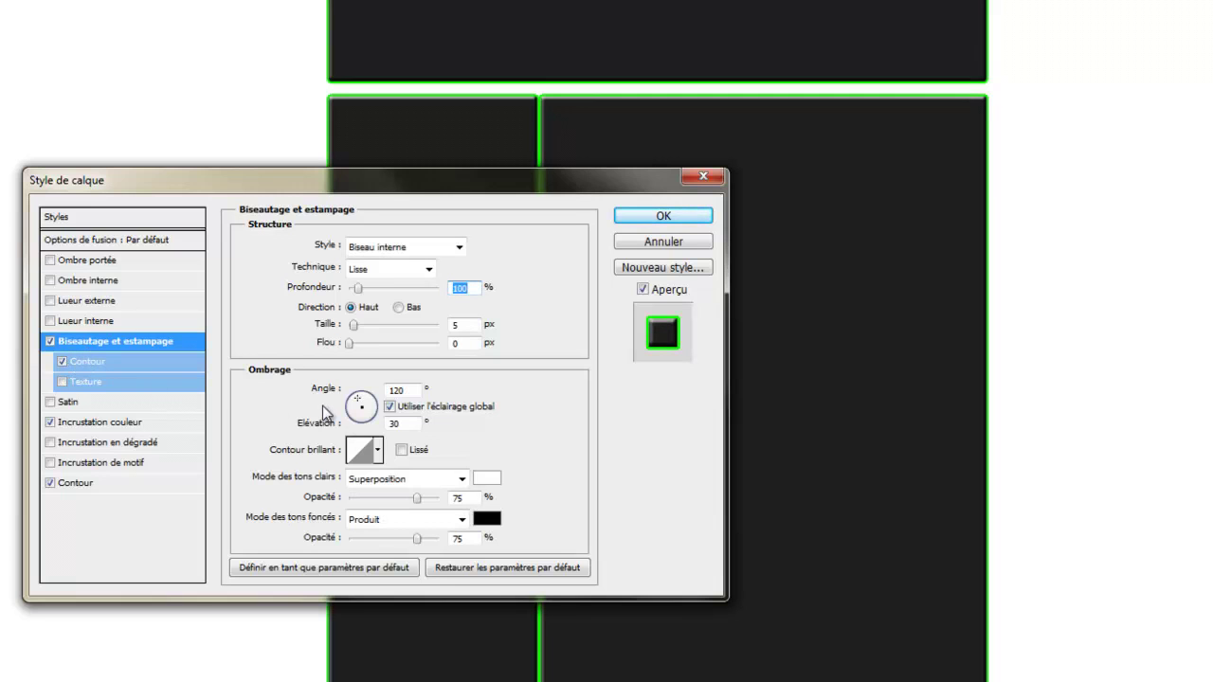
{"action": "left_click", "coordinate": [371, 456]}
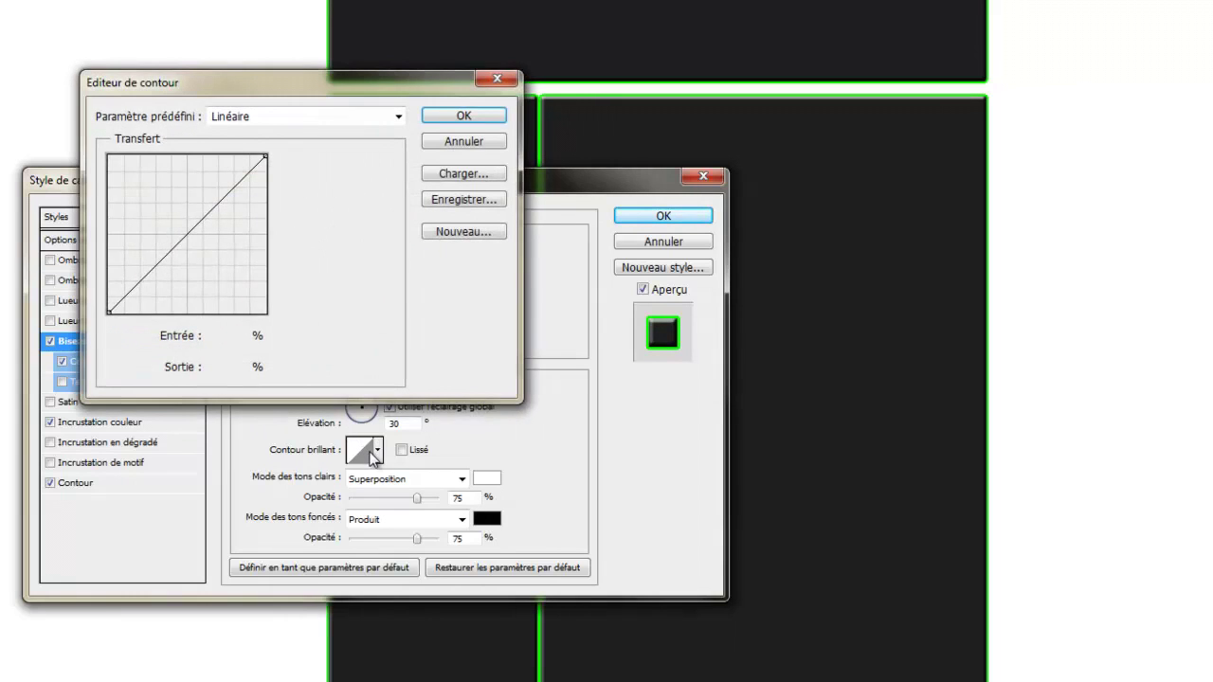
{"action": "left_click", "coordinate": [471, 120]}
{"action": "left_click", "coordinate": [379, 453]}
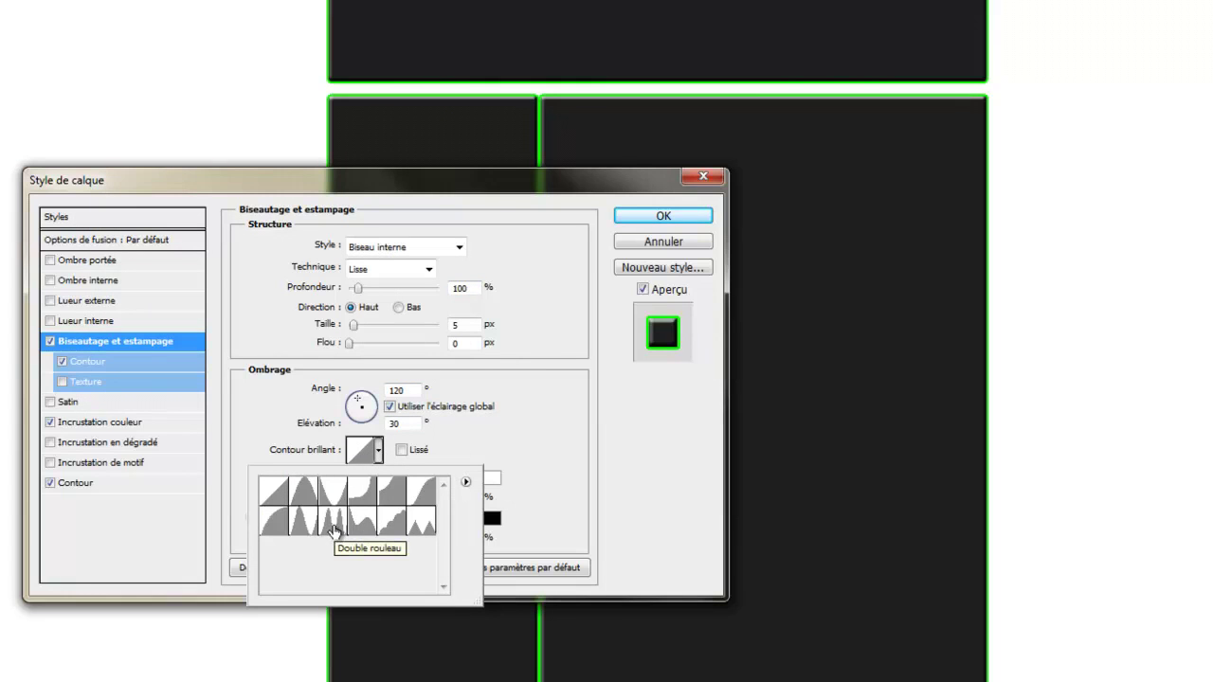
{"action": "left_click", "coordinate": [333, 523]}
{"action": "left_click", "coordinate": [545, 476]}
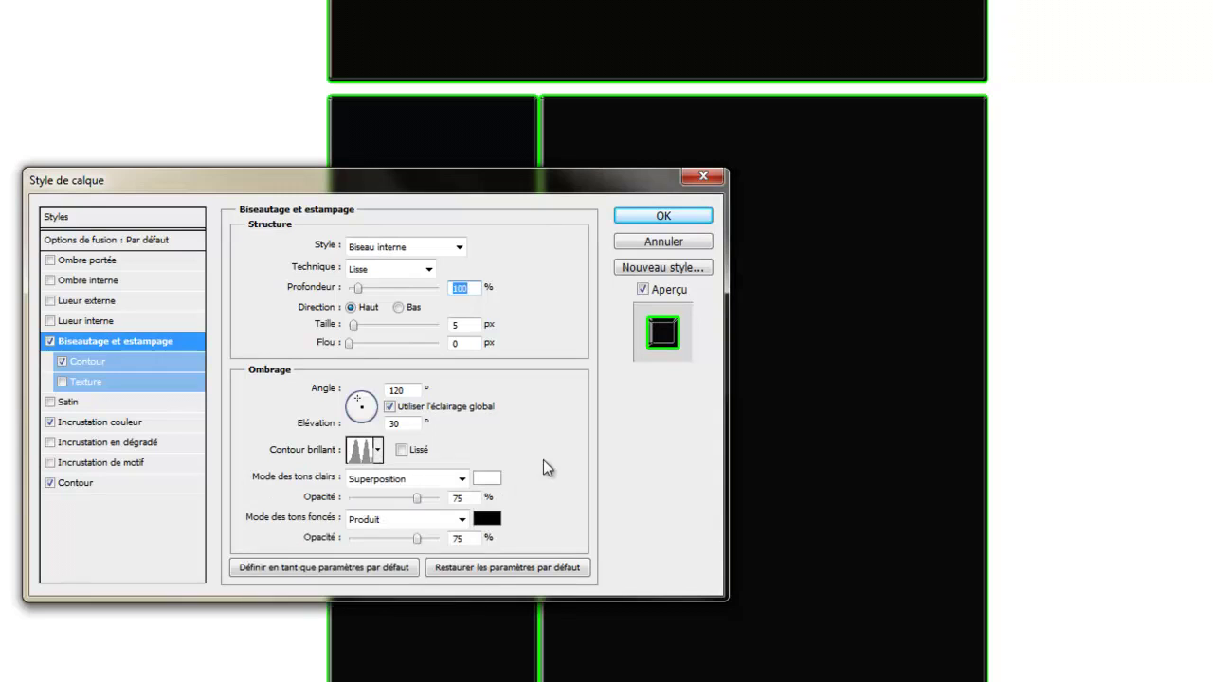
- Set the bevel's own Contour element to the twin-peaked preset at the end of the contour presets
{"action": "left_click", "coordinate": [95, 362]}
{"action": "left_click", "coordinate": [319, 251]}
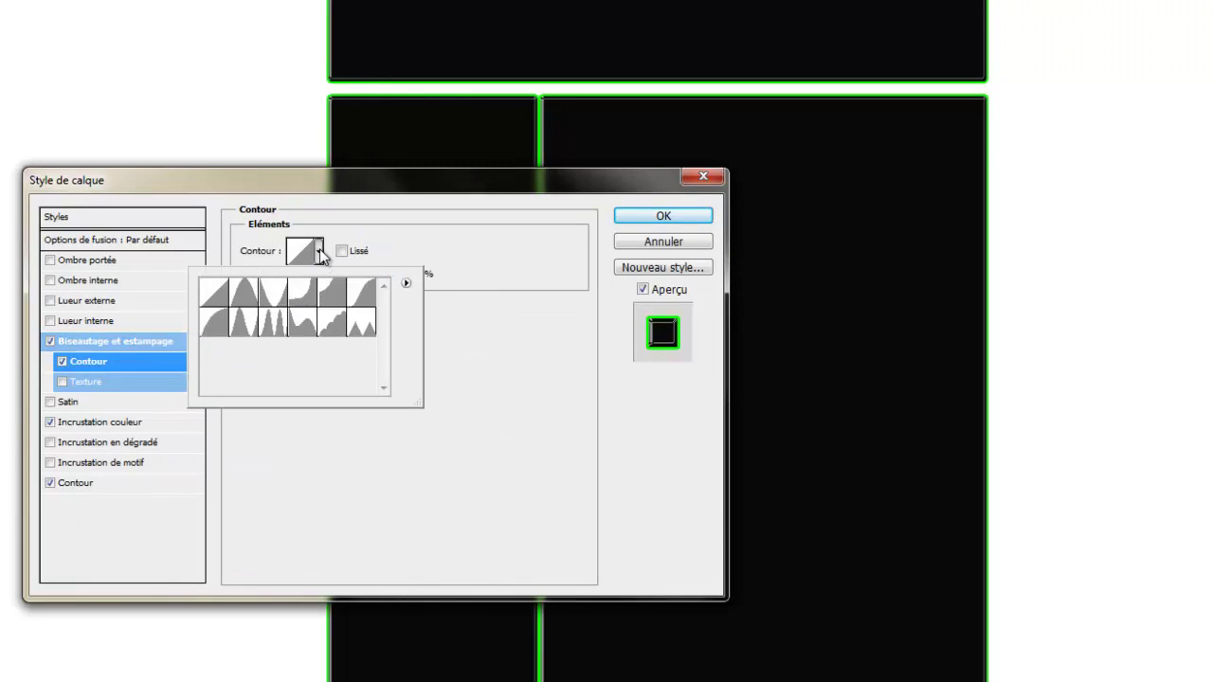
{"action": "left_click", "coordinate": [363, 329]}
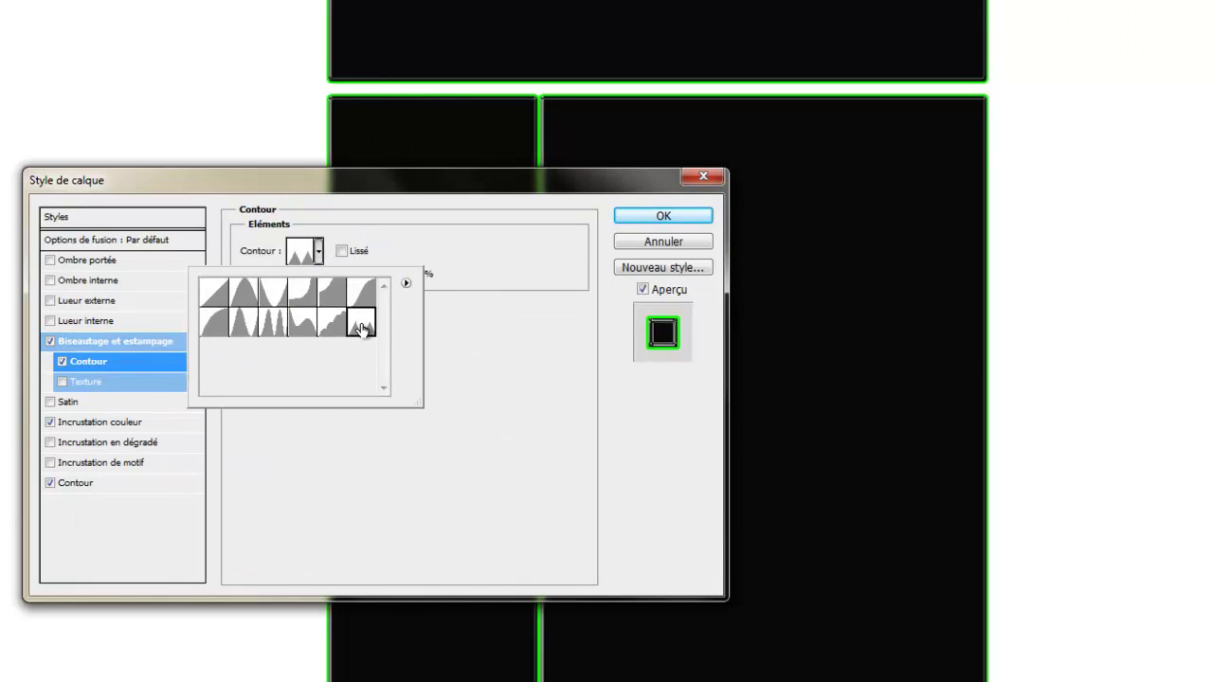
{"action": "left_click", "coordinate": [556, 417]}
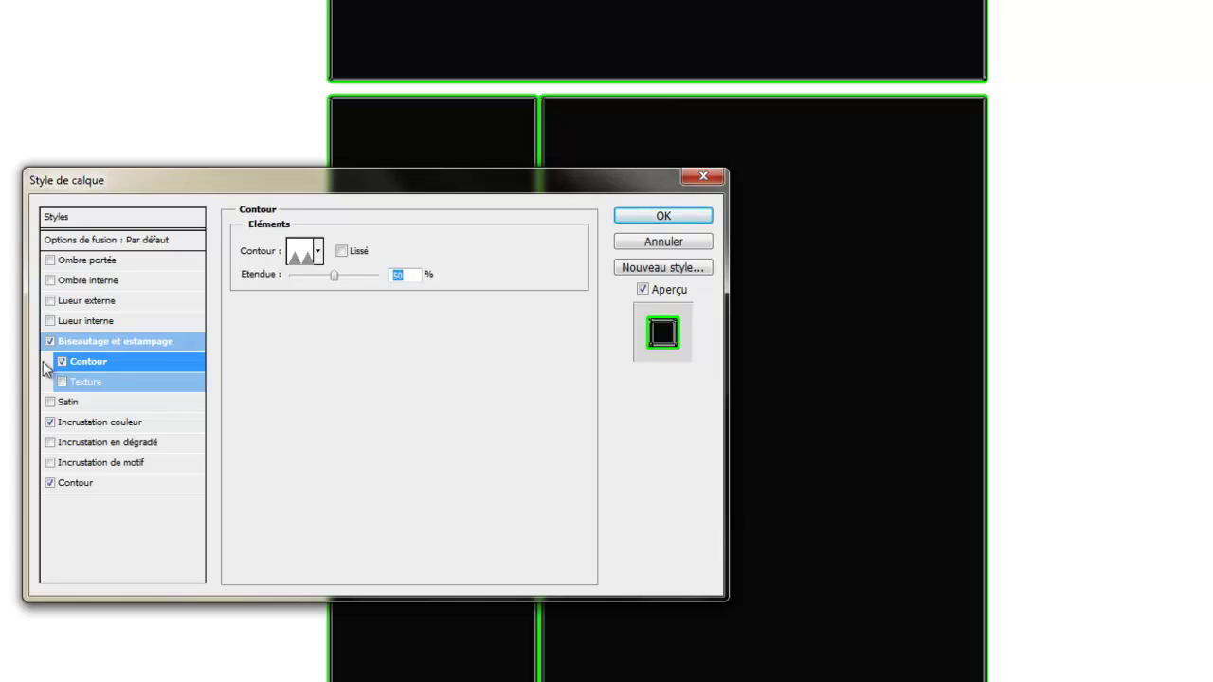
- Add a black outer glow (Lueur externe) to the Parties layer and apply the layer style
{"action": "left_click", "coordinate": [93, 301]}
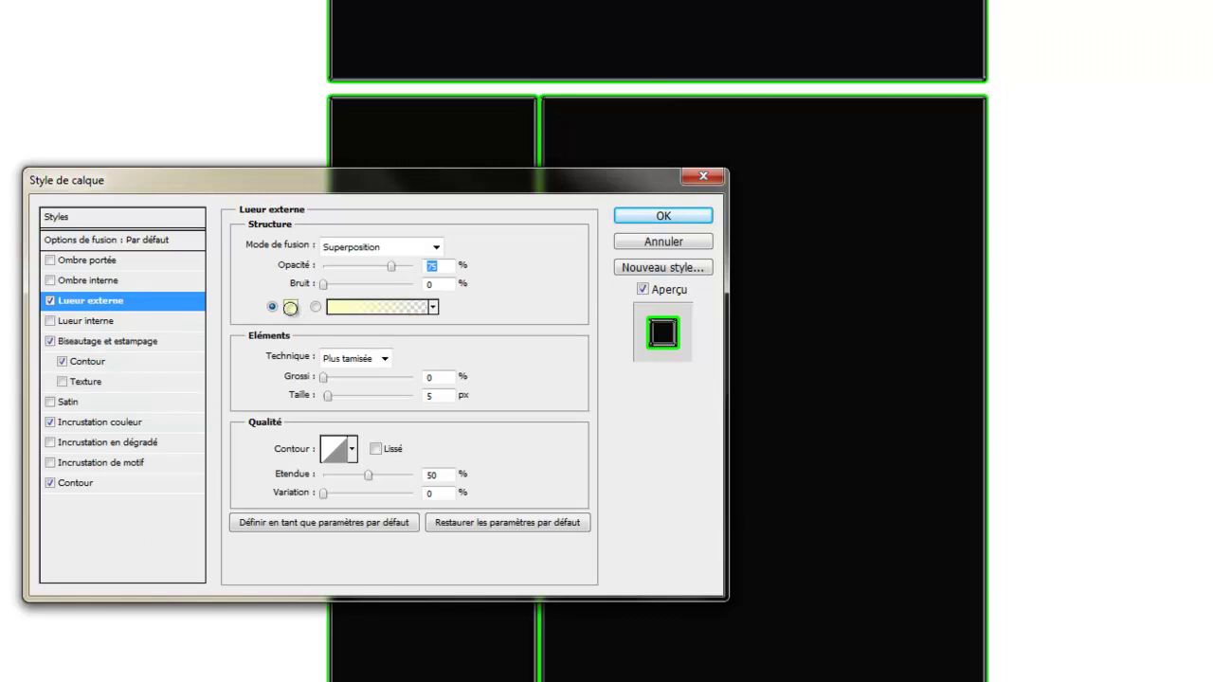
{"action": "left_click", "coordinate": [290, 306]}
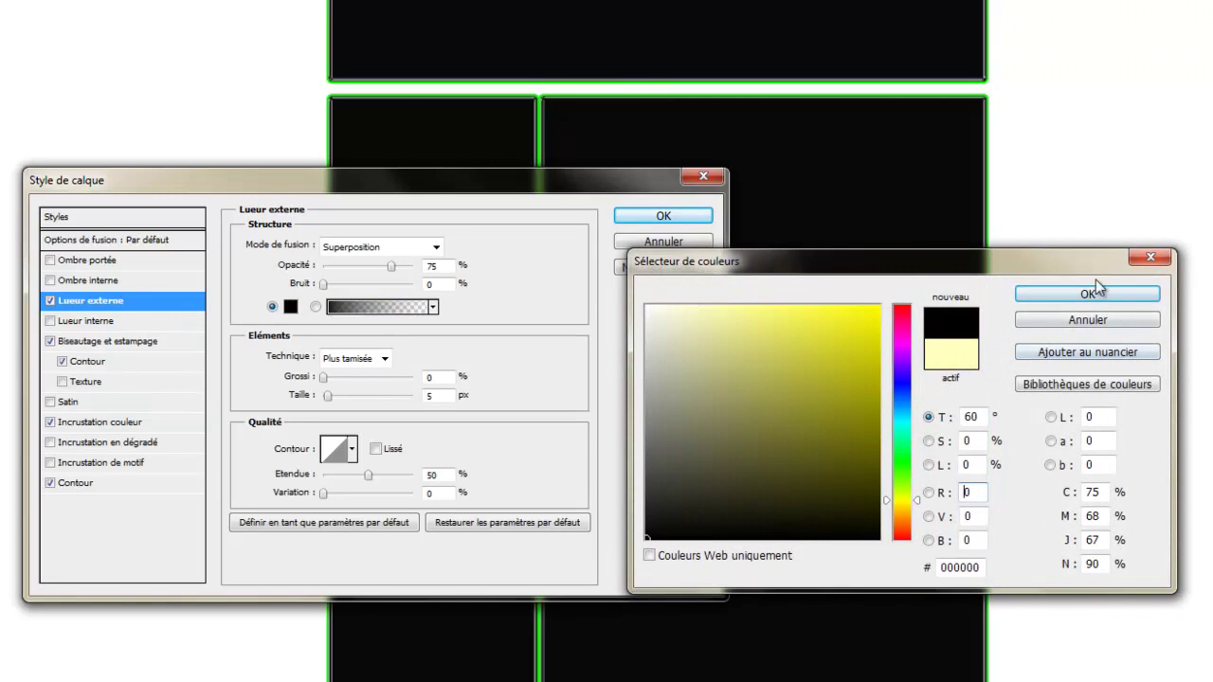
{"action": "left_click", "coordinate": [1099, 293]}
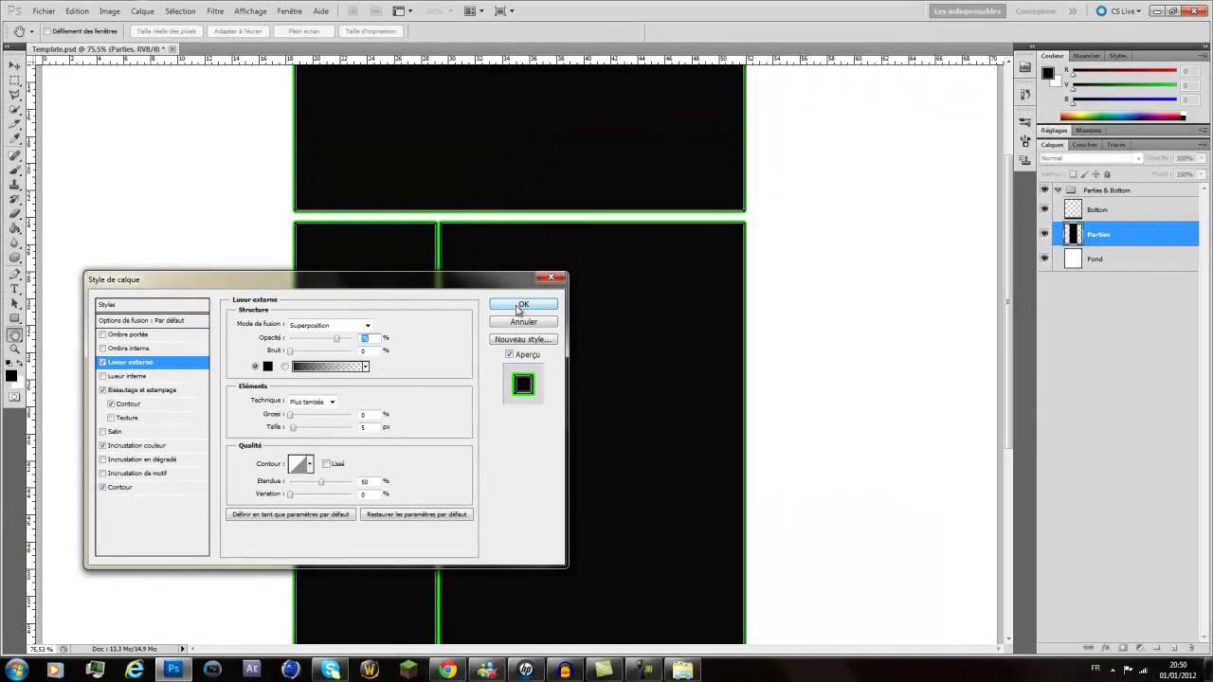
{"action": "left_click", "coordinate": [655, 220]}
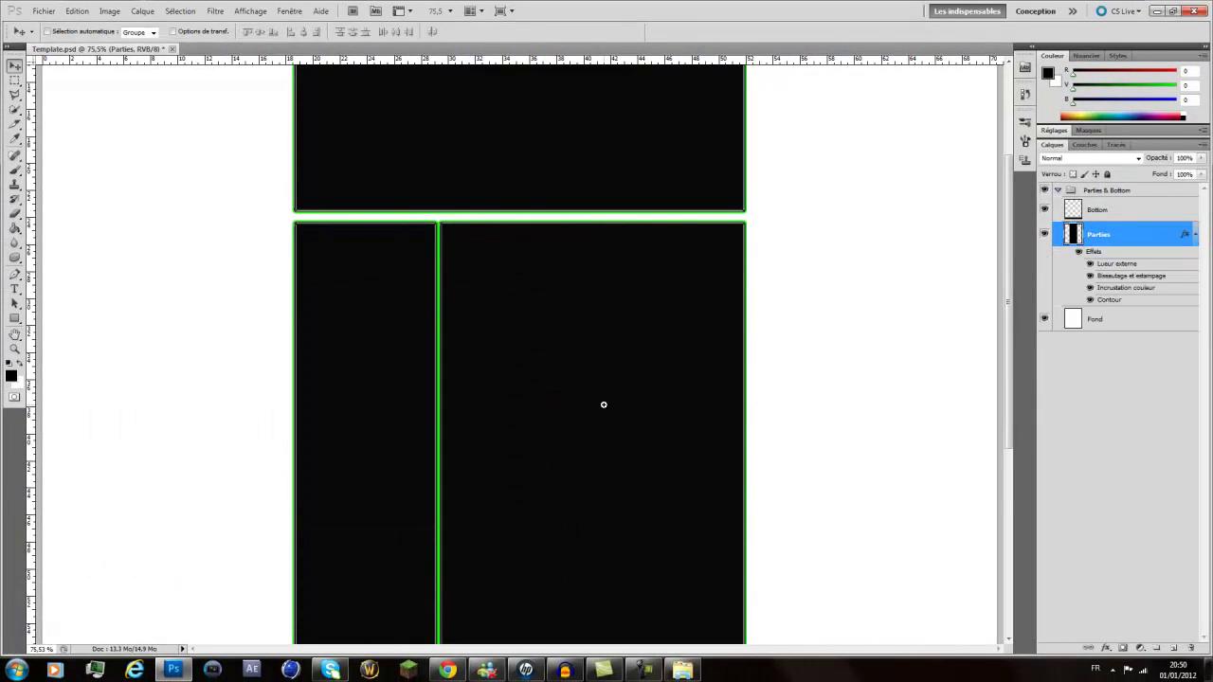
- Collapse the Parties effects, select the Fond layer and set the background colour to green 4add10
{"action": "scroll", "coordinate": [578, 415], "scroll_direction": "down", "scroll_amount": 5}
{"action": "scroll", "coordinate": [553, 422], "scroll_direction": "up", "scroll_amount": 1}
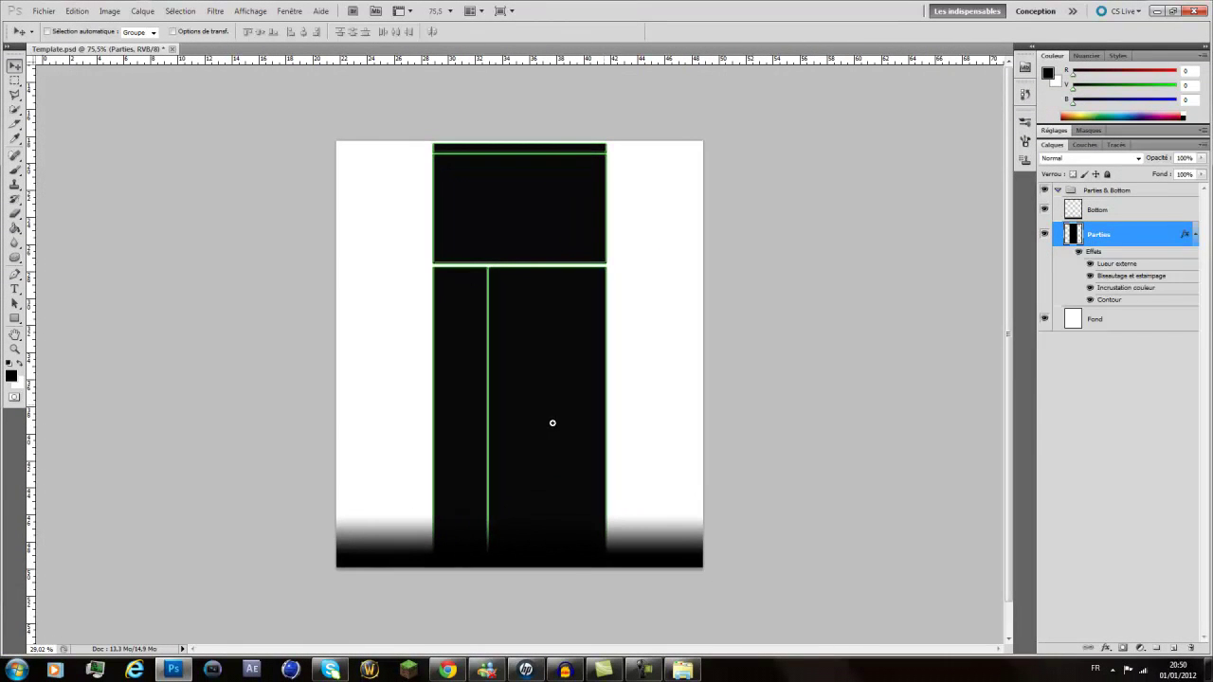
{"action": "left_click", "coordinate": [1196, 235]}
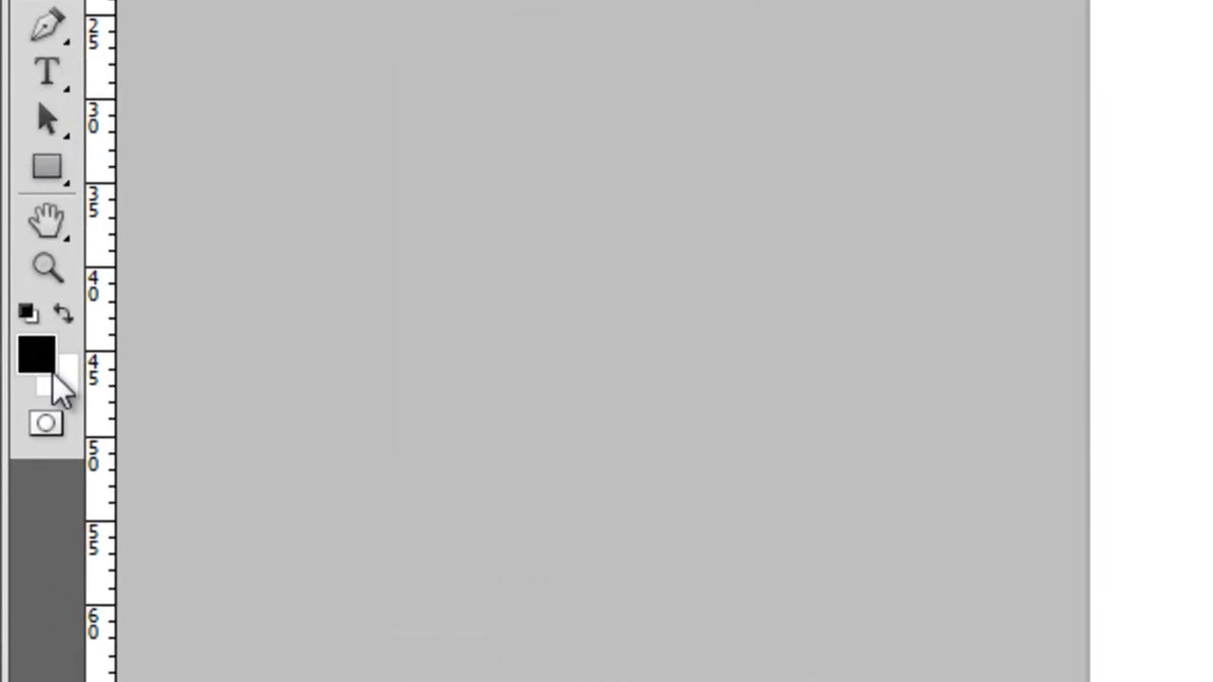
{"action": "left_click", "coordinate": [55, 384]}
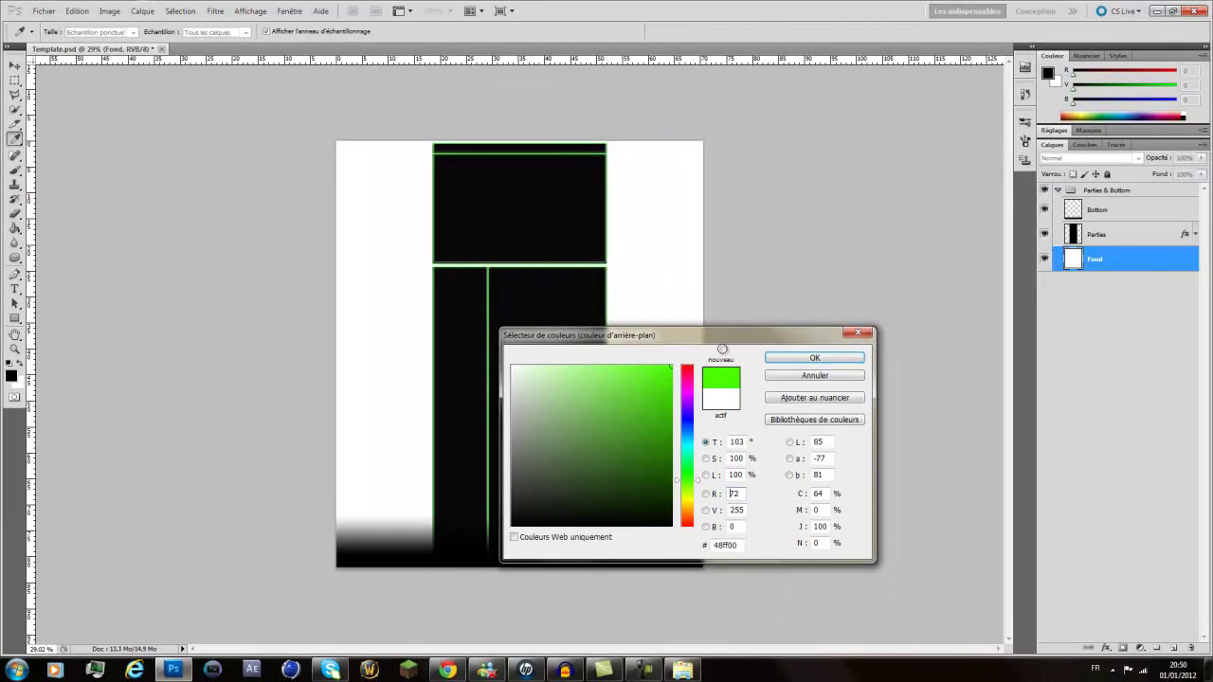
{"action": "left_click_drag", "start_coordinate": [670, 378], "coordinate": [660, 386]}
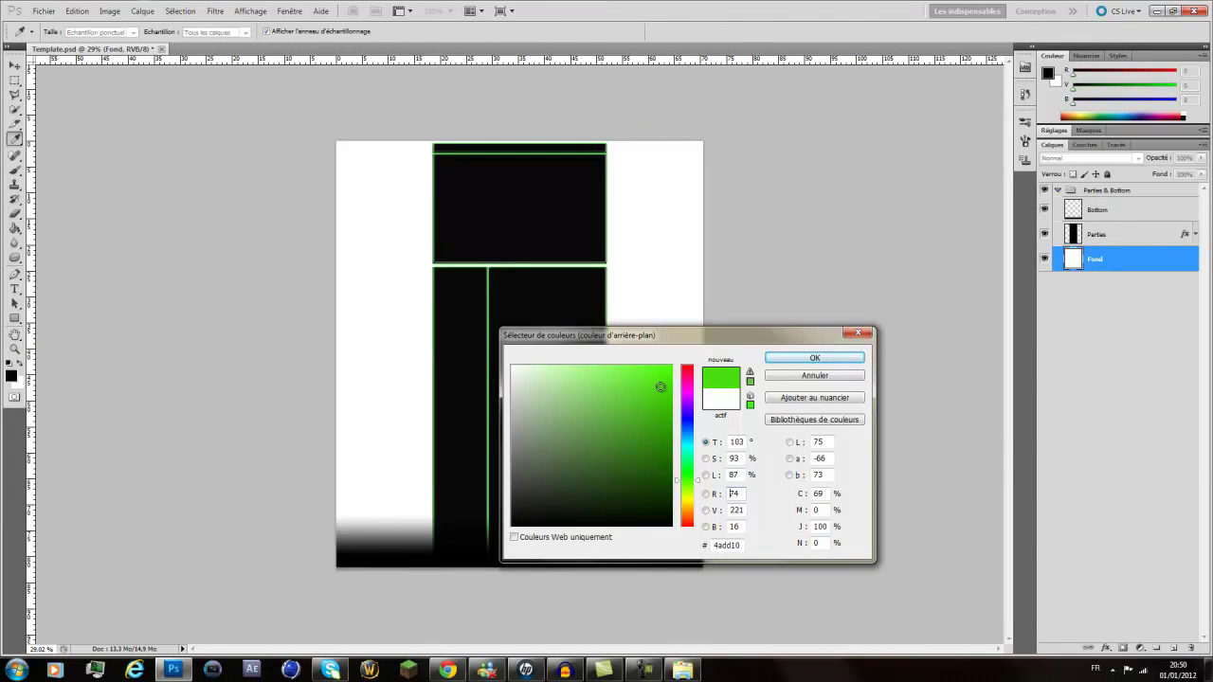
{"action": "left_click", "coordinate": [814, 359]}
- Swap the foreground and background colours and fill Fond with a green-to-black radial gradient from the gap between the boxes to the canvas's left edge
{"action": "key", "text": "v"}
{"action": "left_click", "coordinate": [21, 365]}
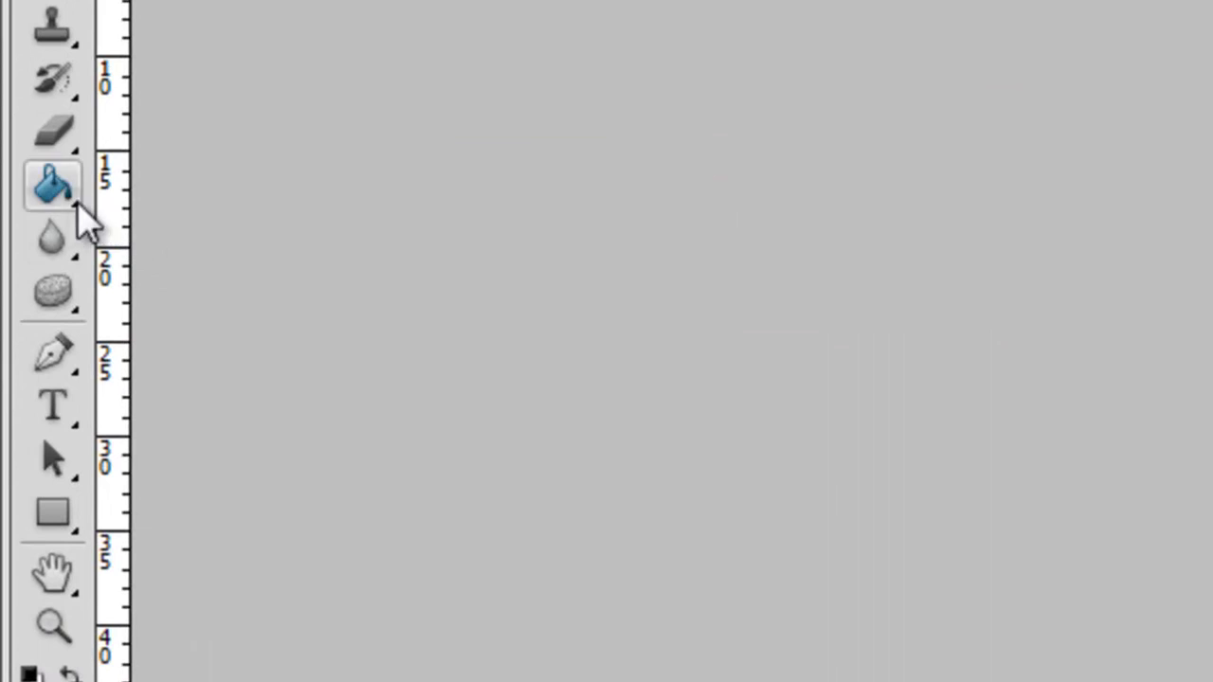
{"action": "left_click", "coordinate": [58, 185]}
{"action": "left_click", "coordinate": [220, 185]}
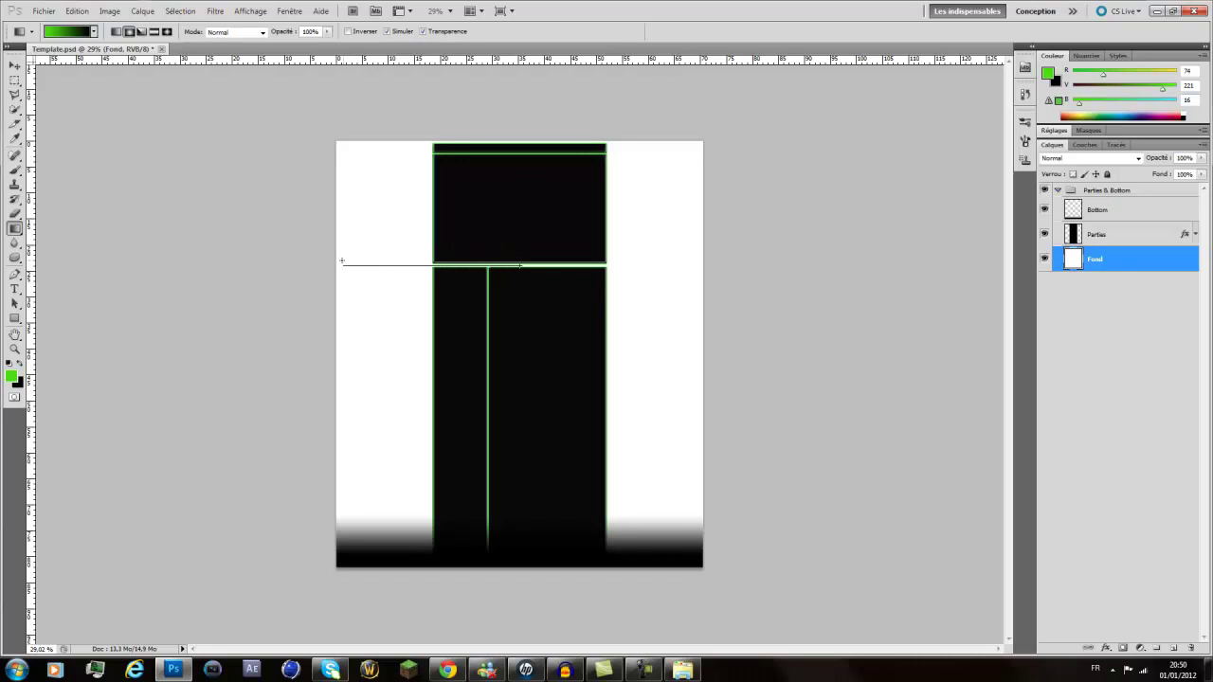
{"action": "left_click_drag", "start_coordinate": [339, 260], "coordinate": [339, 260]}
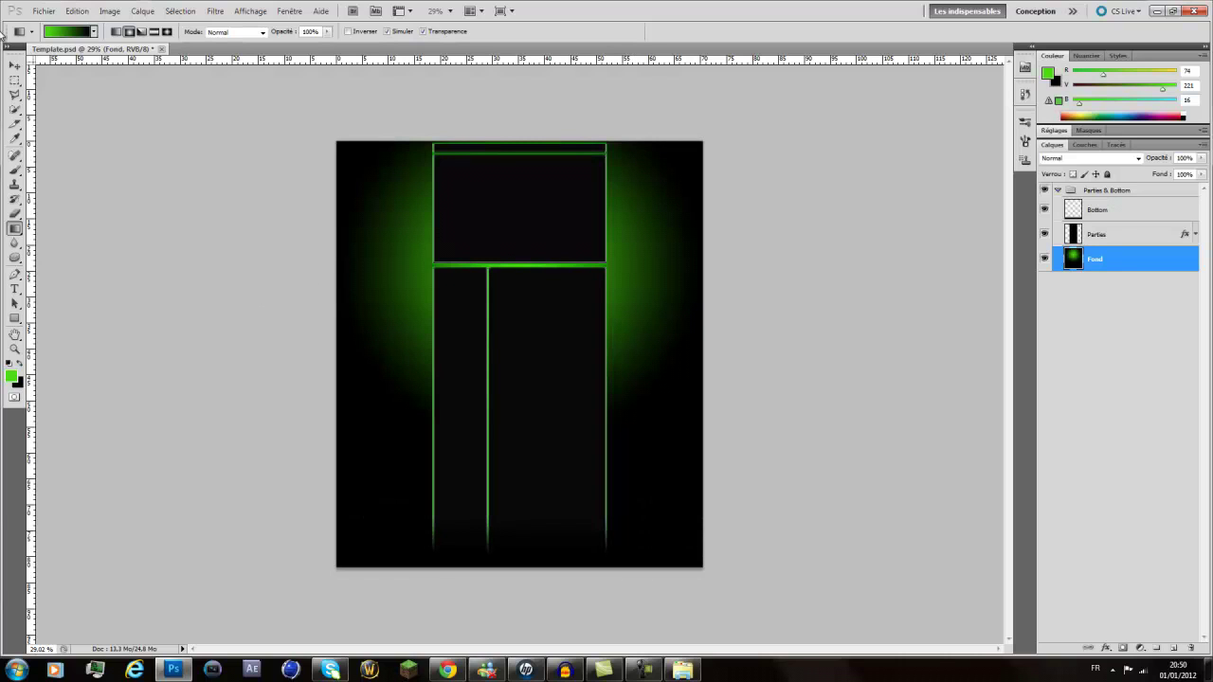
- Check the gradient's Premier plan -> arrière-plan preset and its radial style
{"action": "left_click", "coordinate": [53, 36]}
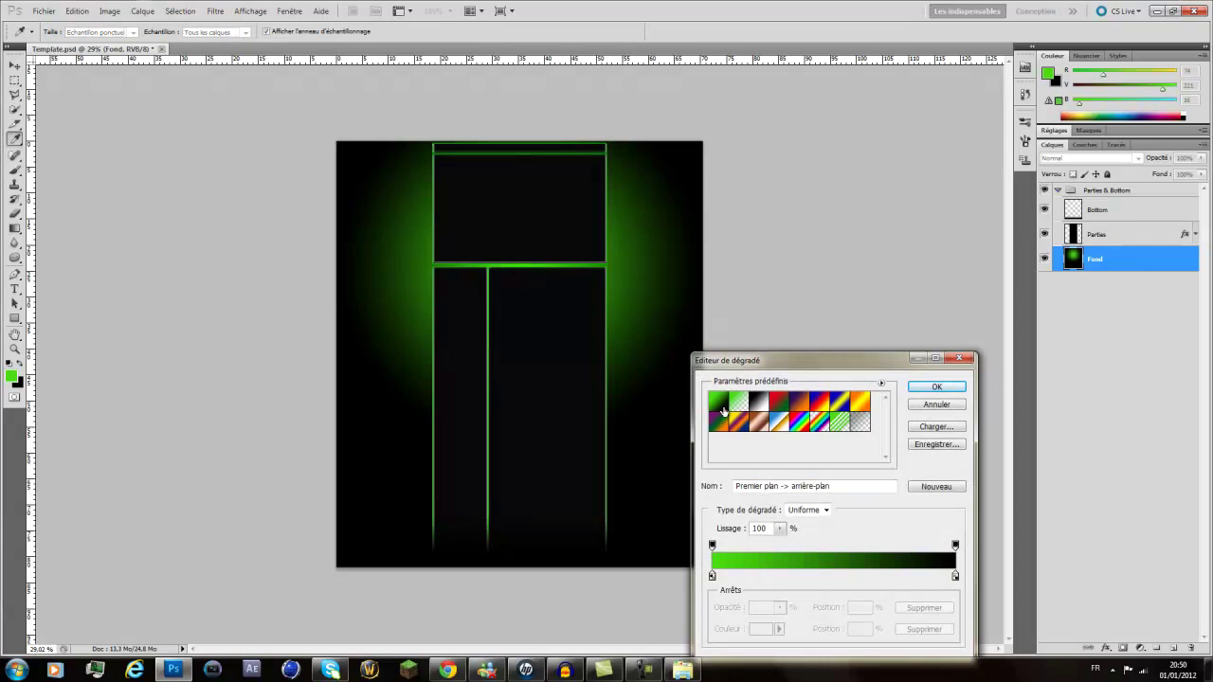
{"action": "left_click", "coordinate": [933, 388]}
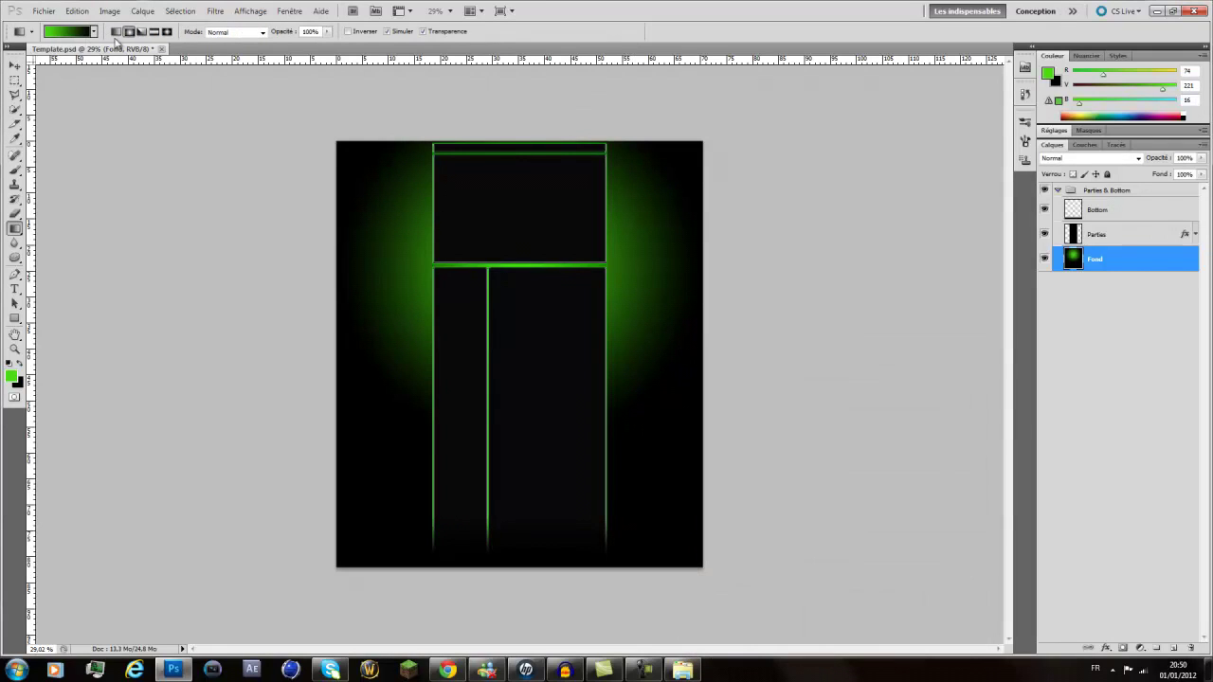
{"action": "left_click", "coordinate": [131, 33]}
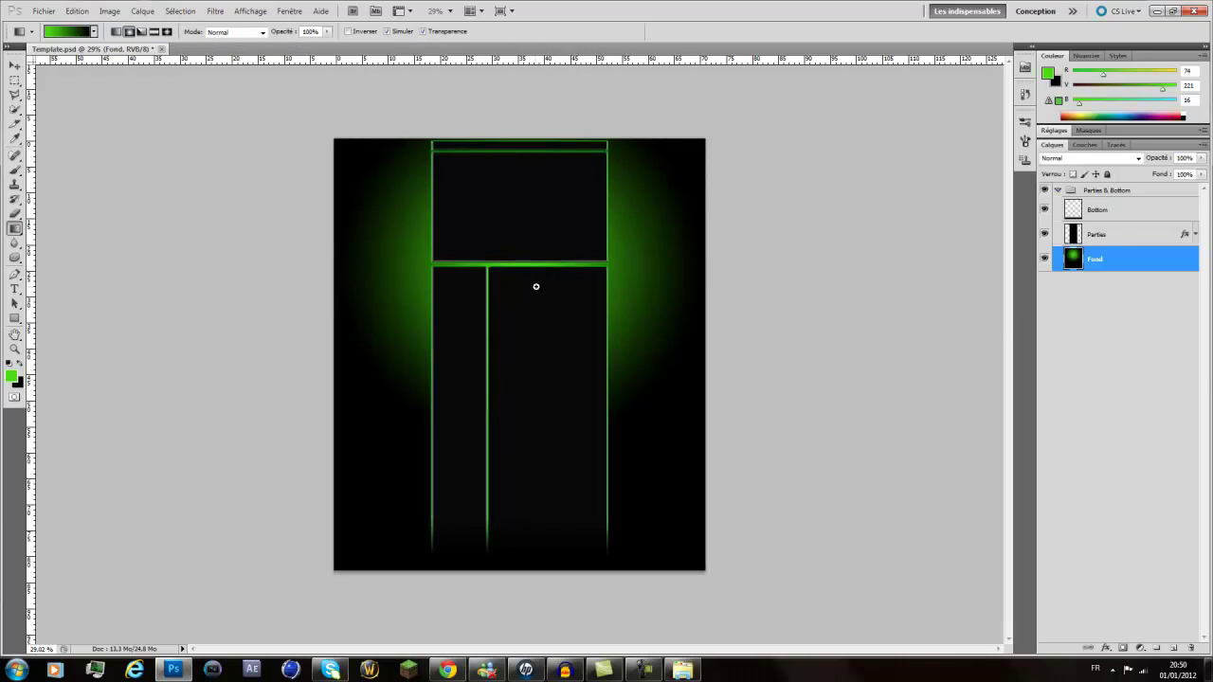
- Start importing an image and browse to the Textures folder inside GFXpack
{"action": "key", "text": "ctrl+plus"}
{"action": "key", "text": "ctrl+plus"}
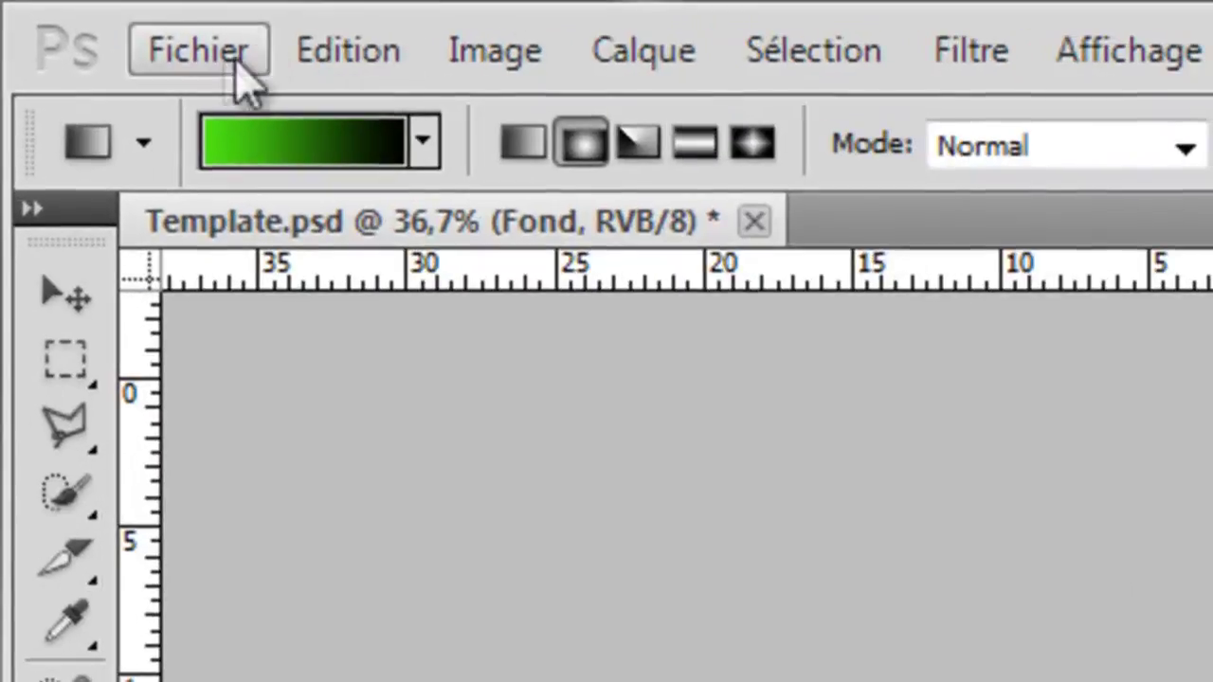
{"action": "left_click", "coordinate": [56, 15]}
{"action": "left_click", "coordinate": [444, 396]}
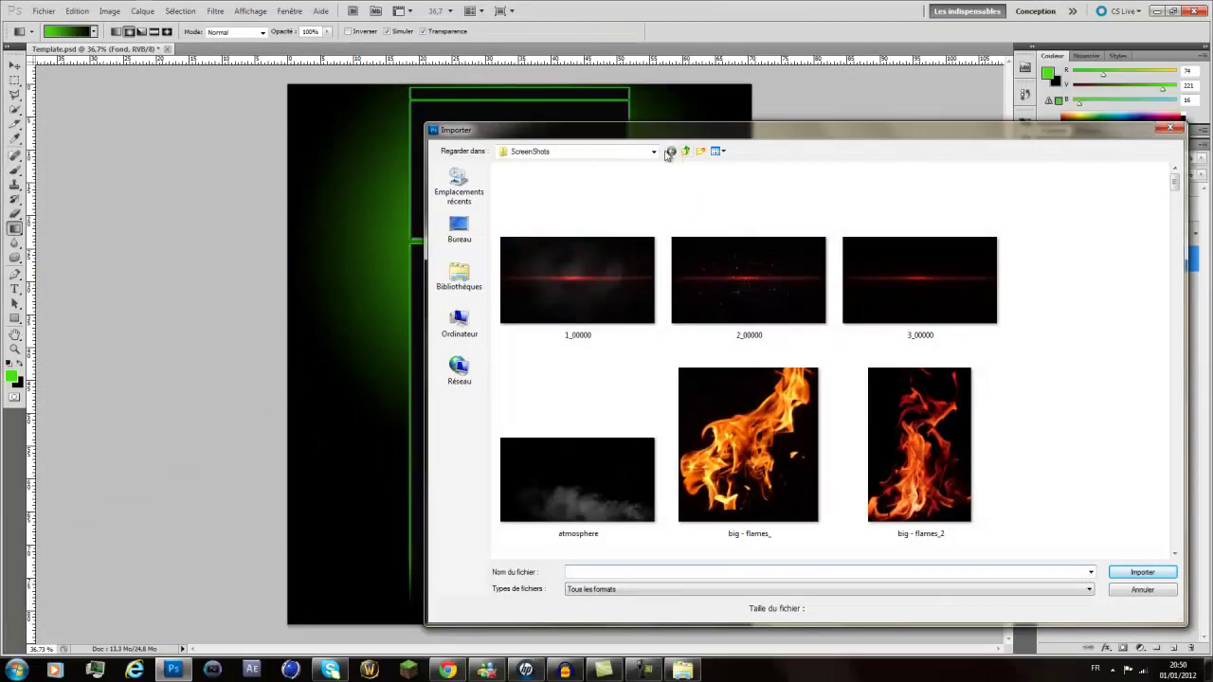
{"action": "left_click", "coordinate": [653, 151]}
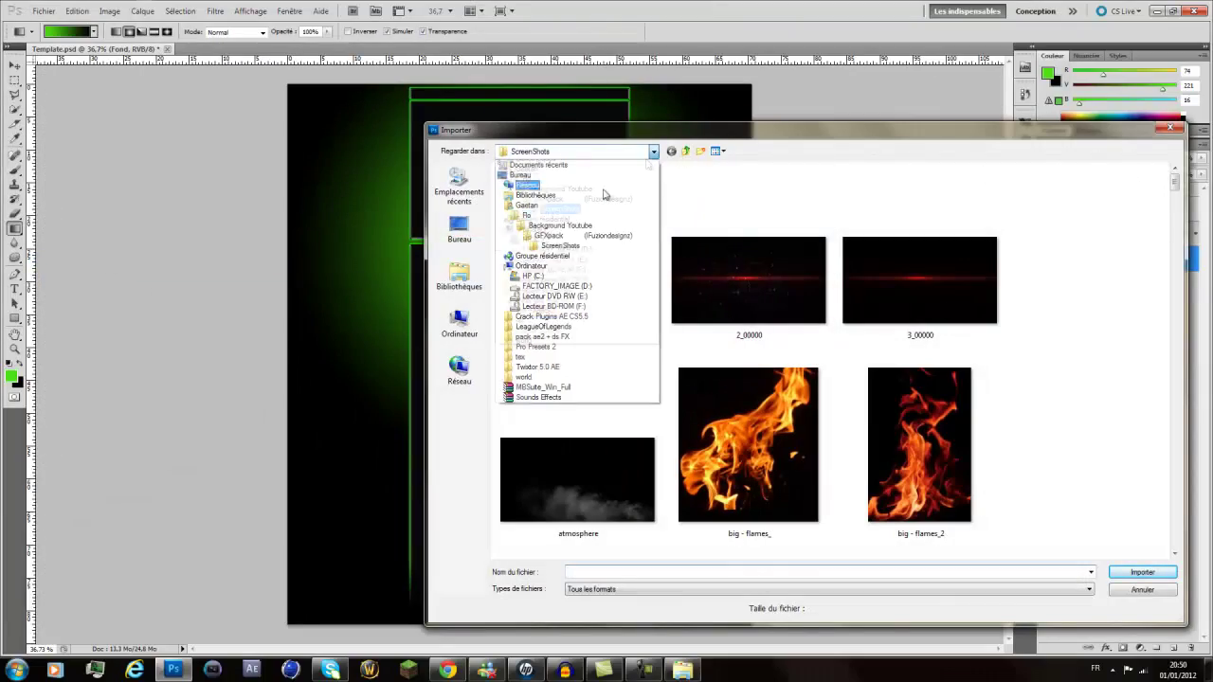
{"action": "left_click", "coordinate": [554, 235]}
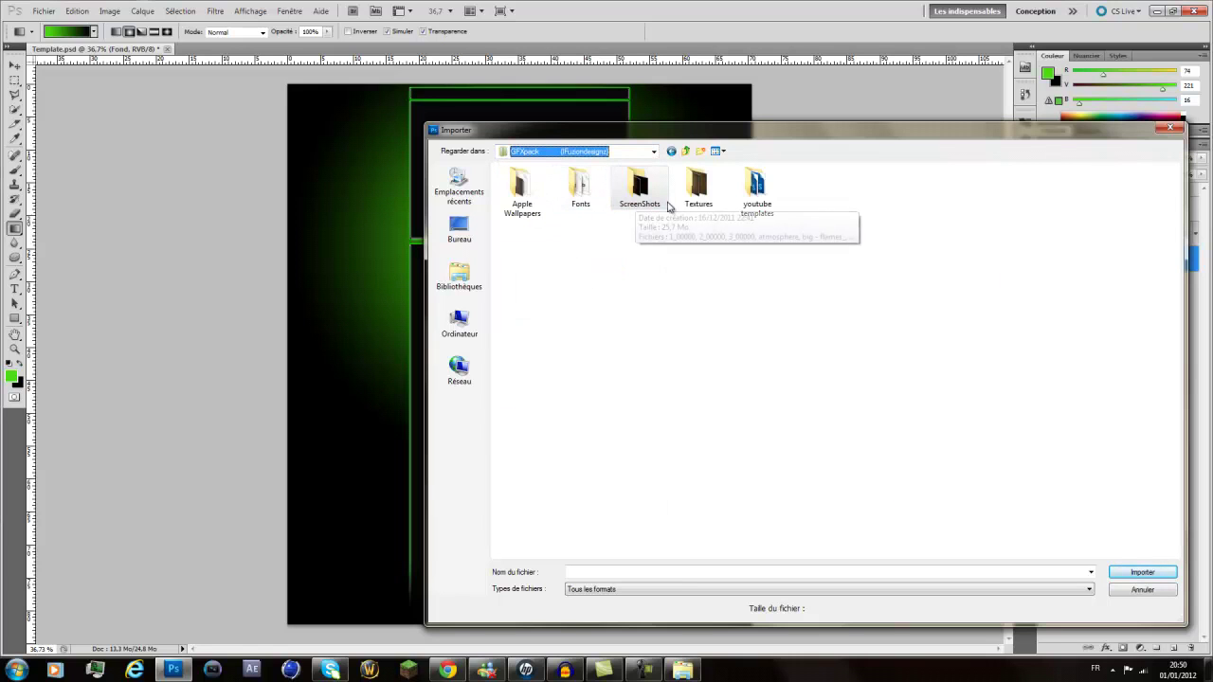
{"action": "left_click", "coordinate": [707, 205]}
{"action": "double_click", "coordinate": [707, 205]}
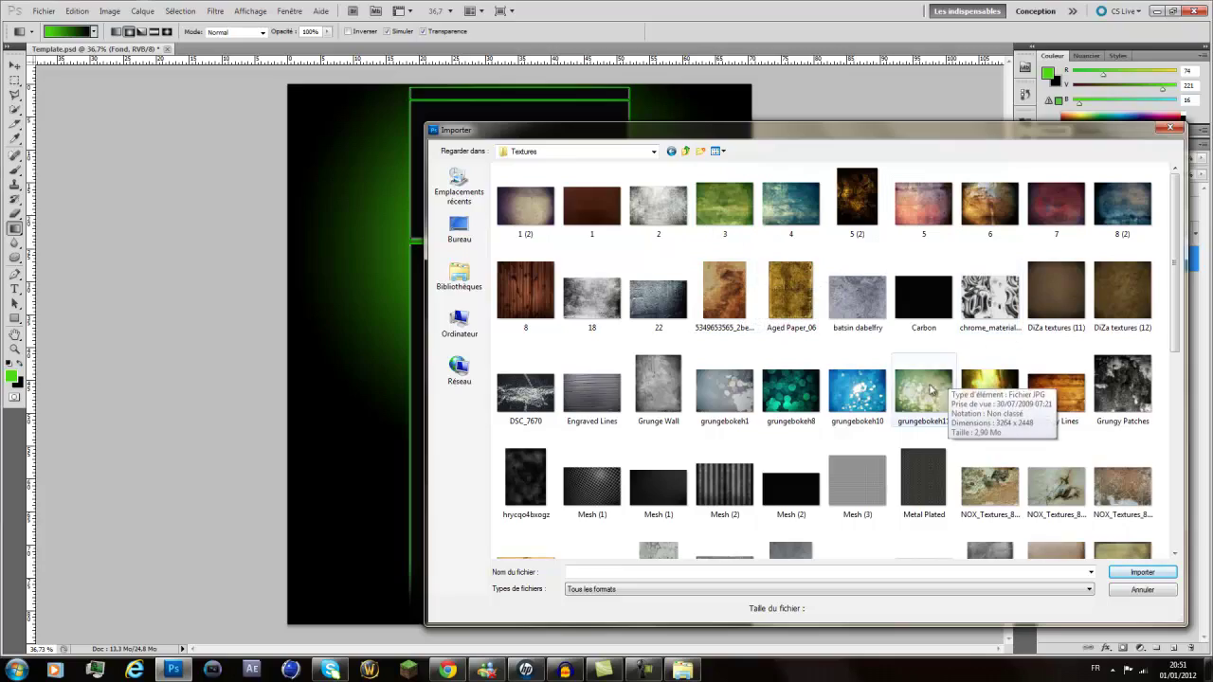
- Import the Scratch Metal texture above the Fond layer
{"action": "left_click_drag", "start_coordinate": [1174, 283], "coordinate": [1185, 344]}
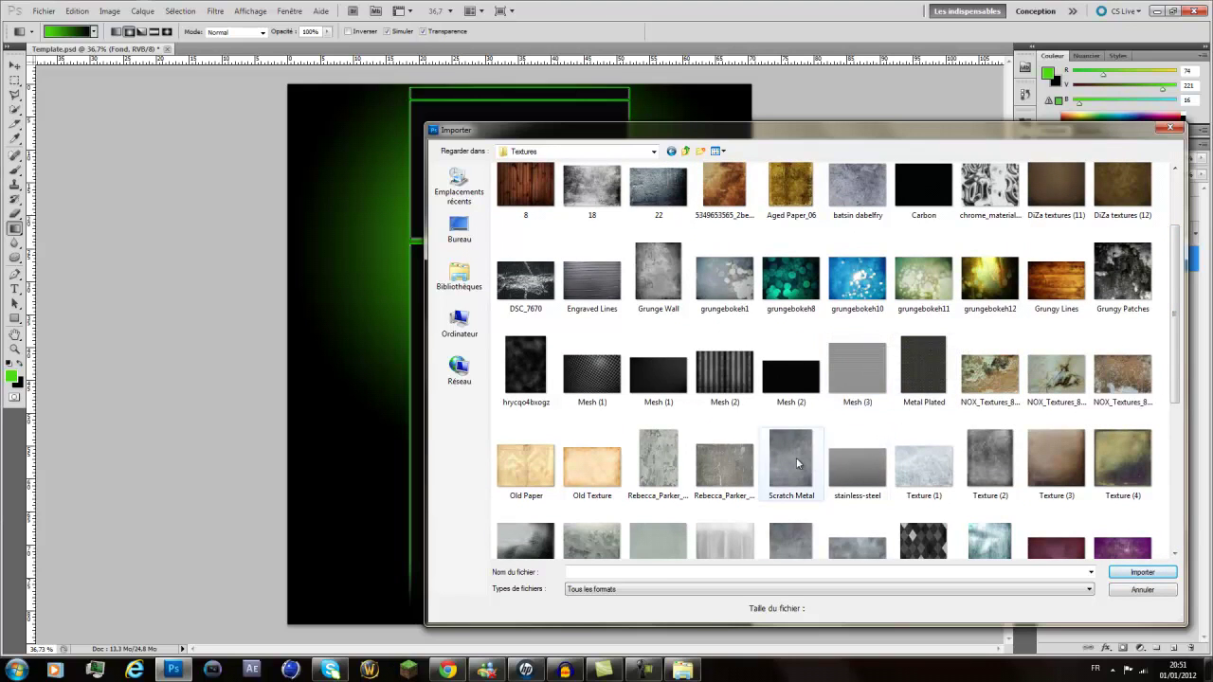
{"action": "scroll", "coordinate": [794, 463], "scroll_direction": "down", "scroll_amount": 2}
{"action": "left_click", "coordinate": [796, 340]}
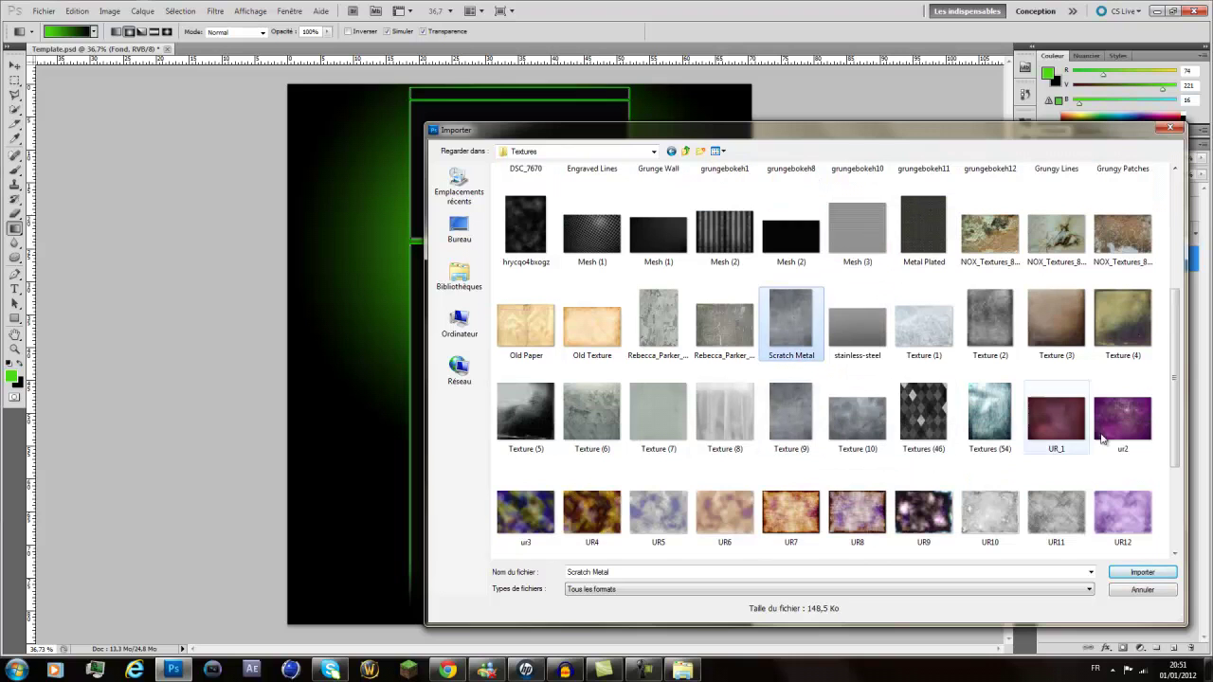
{"action": "left_click", "coordinate": [1118, 575]}
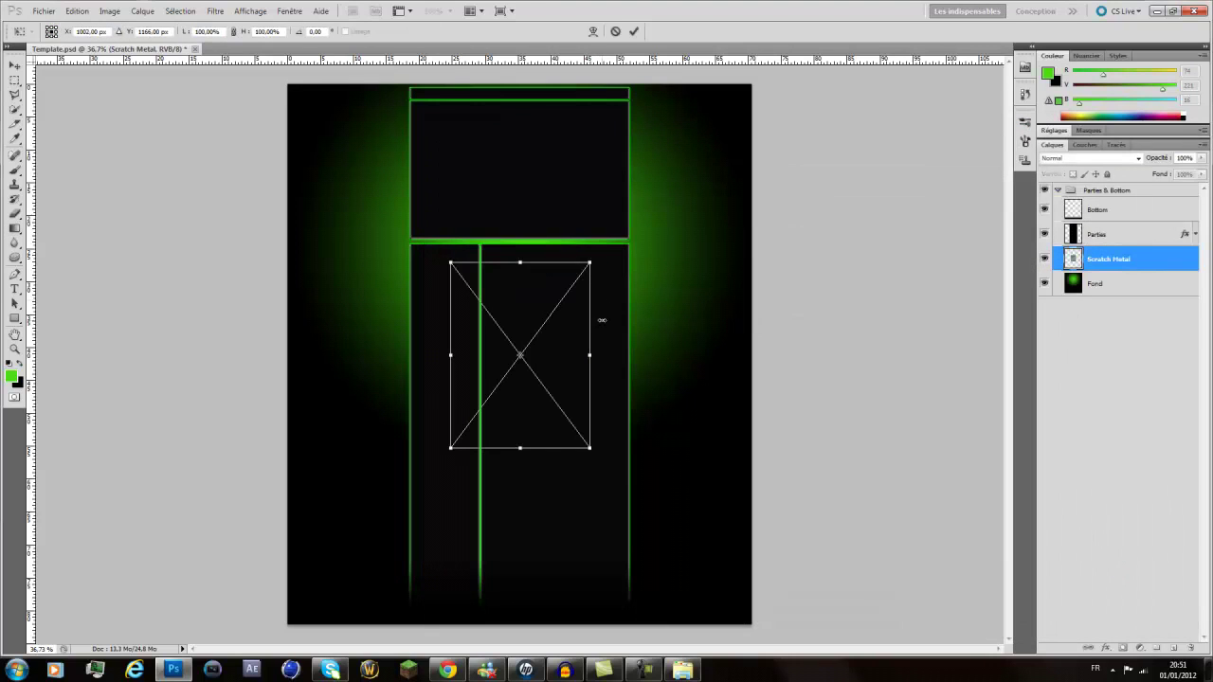
- Scale the Scratch Metal texture proportionally to about 374% so it covers the whole canvas, and apply the transformation
{"action": "left_click_drag", "start_coordinate": [610, 239], "coordinate": [834, 9]}
{"action": "left_click_drag", "start_coordinate": [452, 447], "coordinate": [261, 680]}
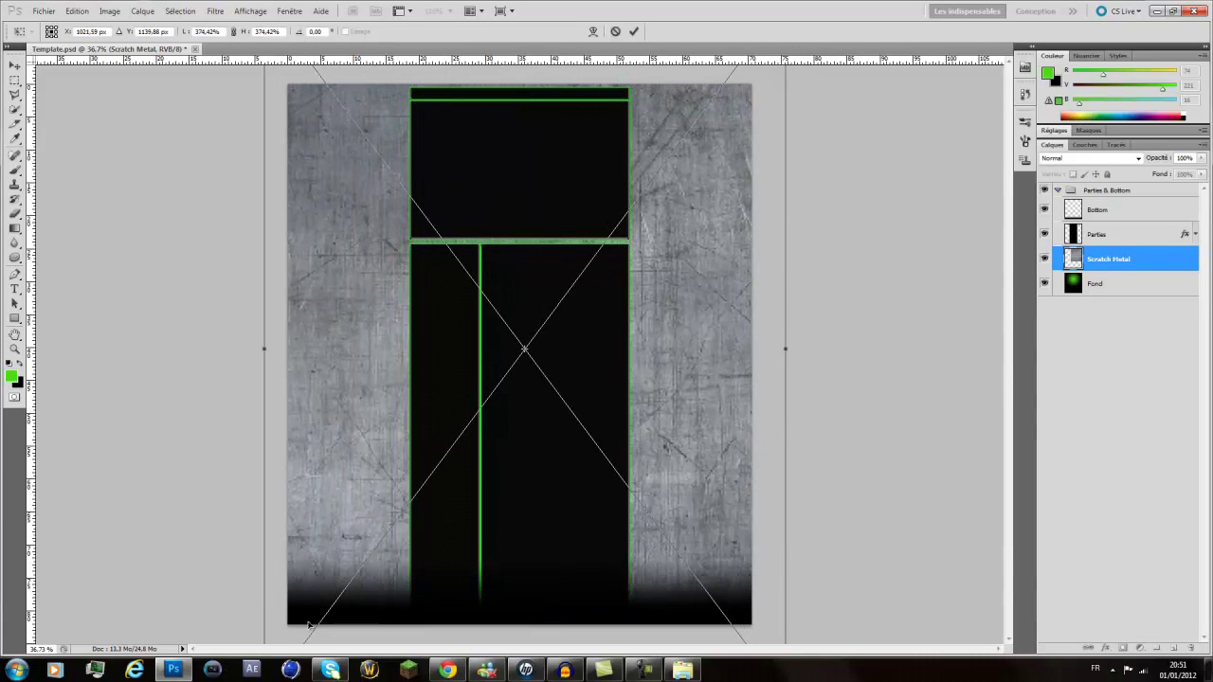
{"action": "key", "text": "Return"}
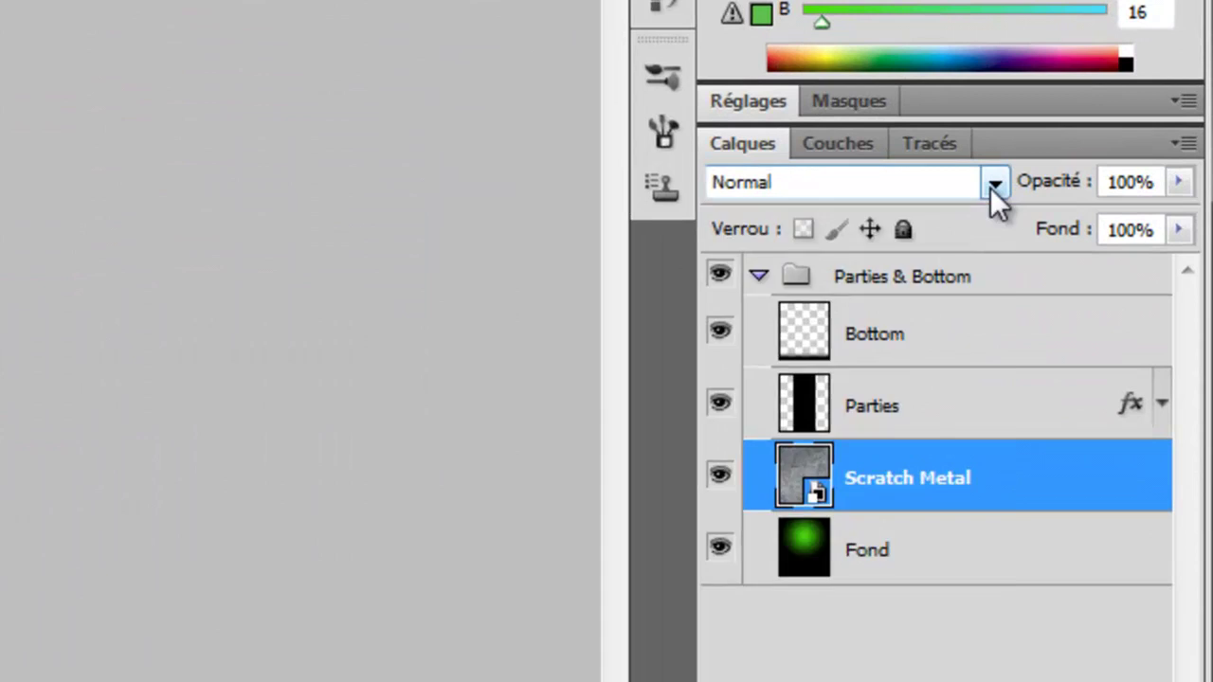
- Set the Scratch Metal layer's blend mode to Incrustation
{"action": "left_click", "coordinate": [1139, 158]}
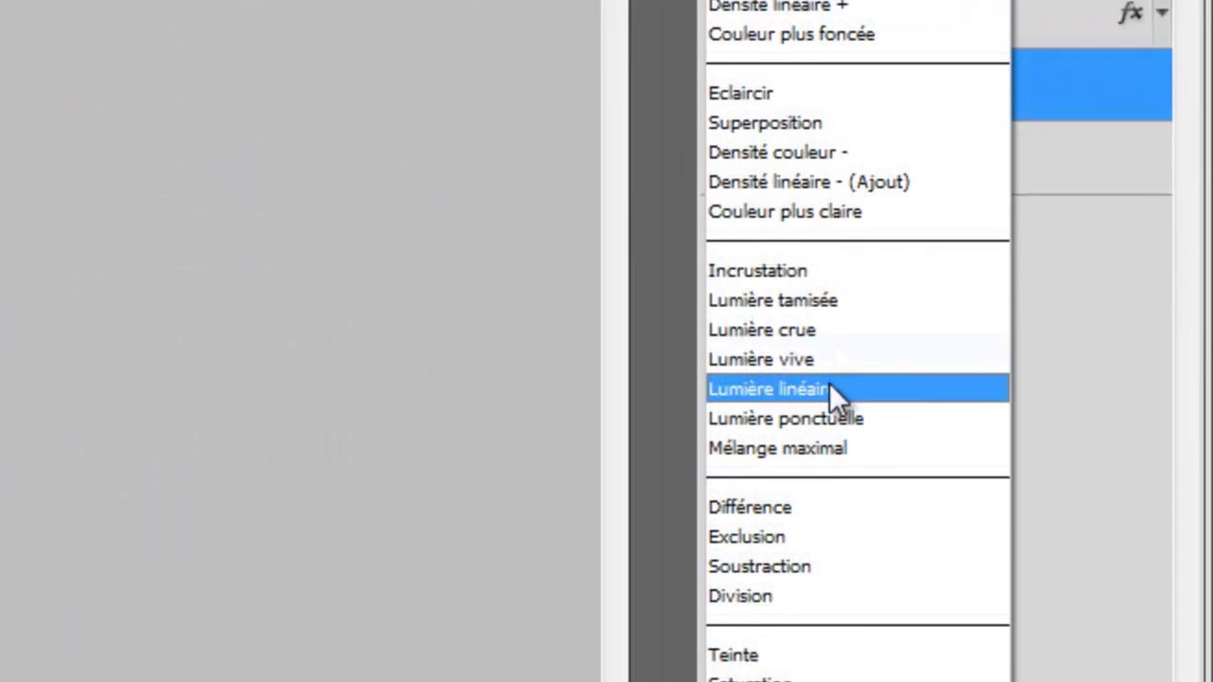
{"action": "left_click", "coordinate": [849, 272]}
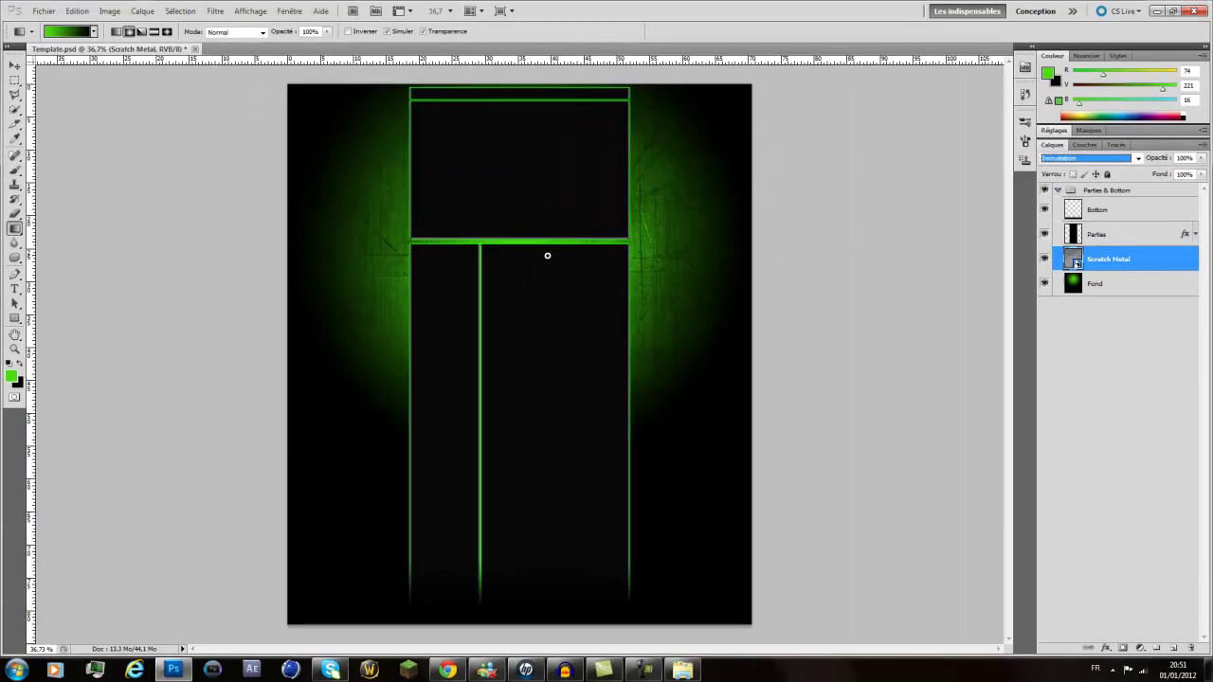
{"action": "scroll", "coordinate": [547, 255], "scroll_direction": "up", "scroll_amount": 2}
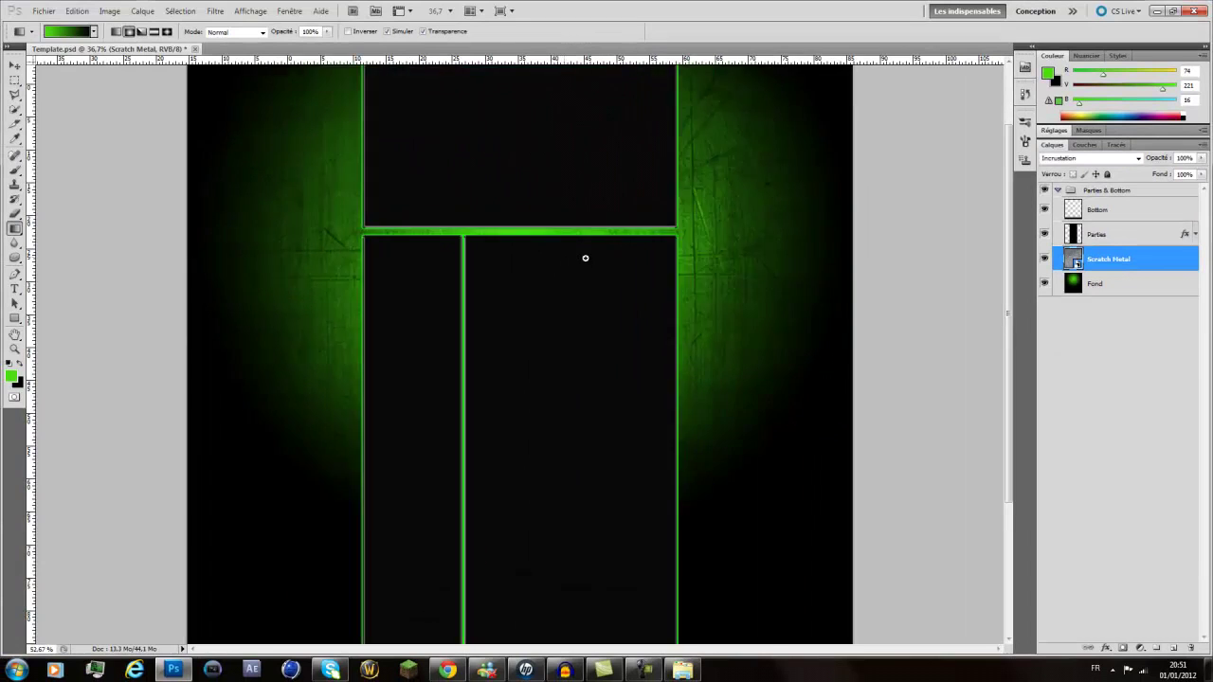
{"action": "scroll", "coordinate": [569, 257], "scroll_direction": "down", "scroll_amount": 3}
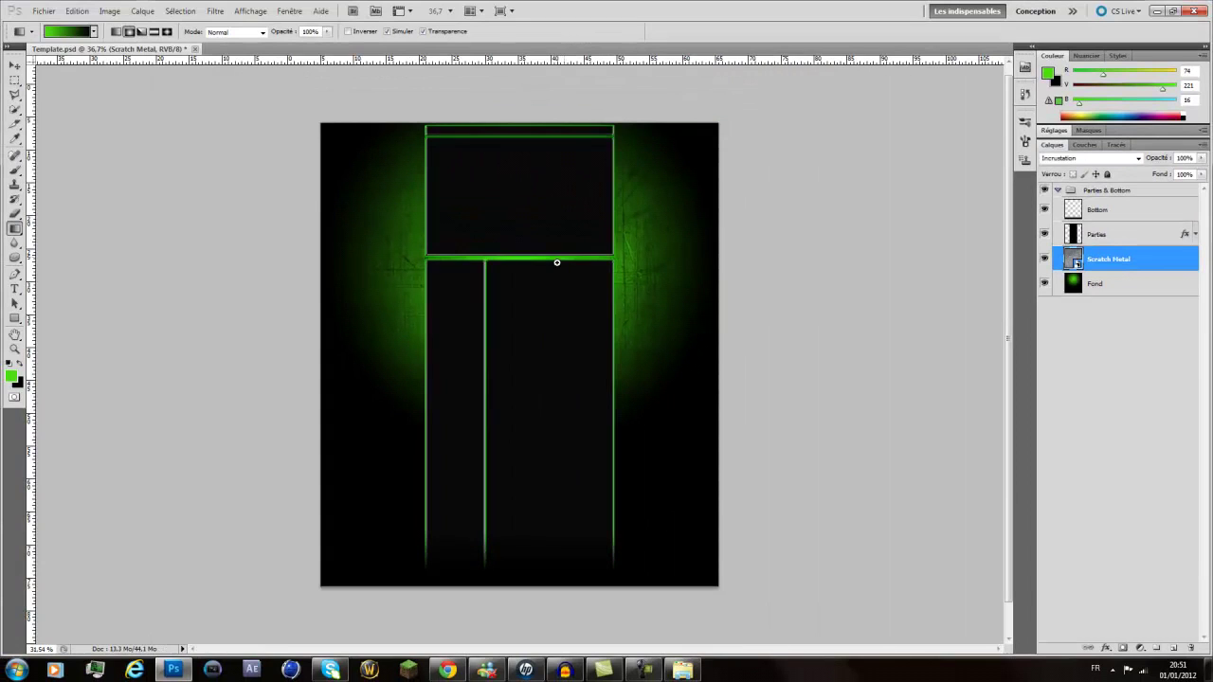
{"action": "scroll", "coordinate": [556, 262], "scroll_direction": "up", "scroll_amount": 1}
{"action": "left_click", "coordinate": [644, 670]}
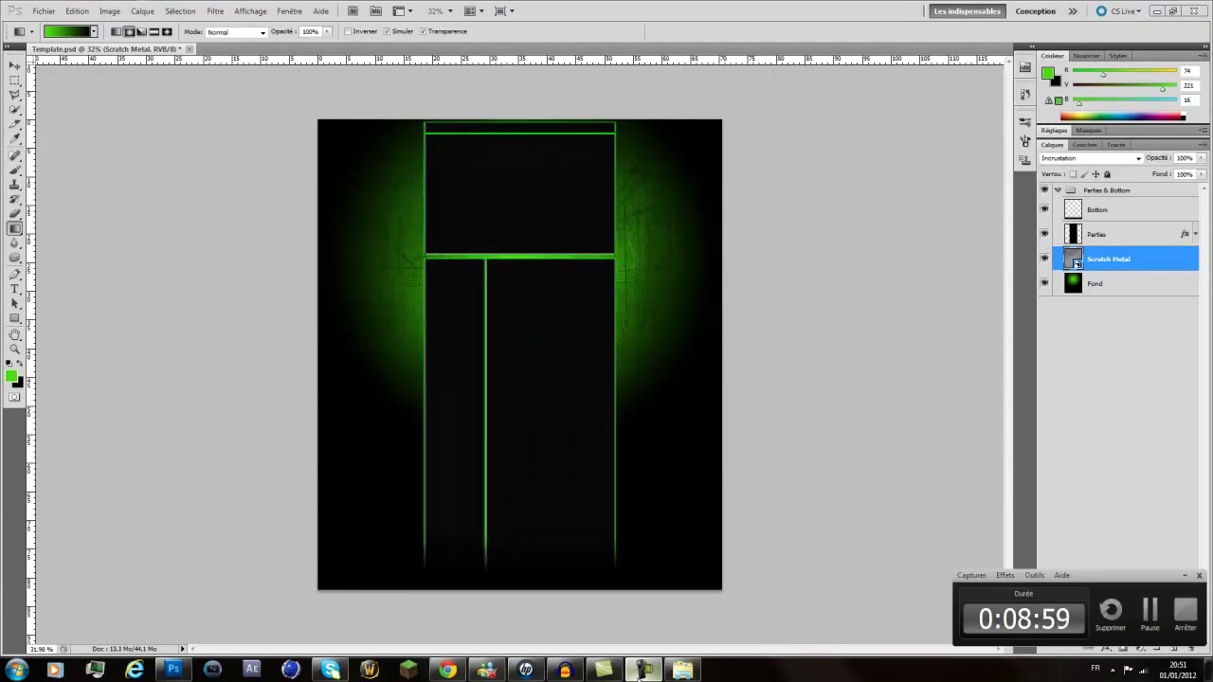
{"action": "left_click", "coordinate": [644, 670]}
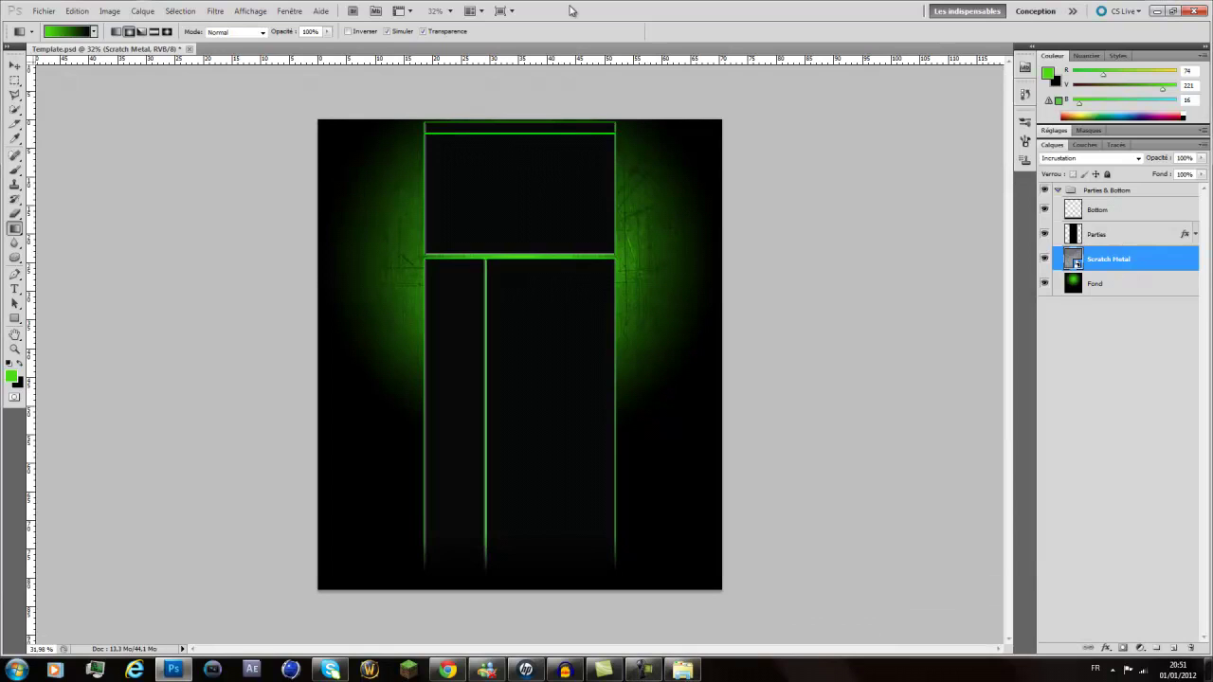
- Deselect the layers and add rectangular selections over the upper part of the thin header box and the top strip of the two lower boxes
{"action": "left_click", "coordinate": [1136, 300]}
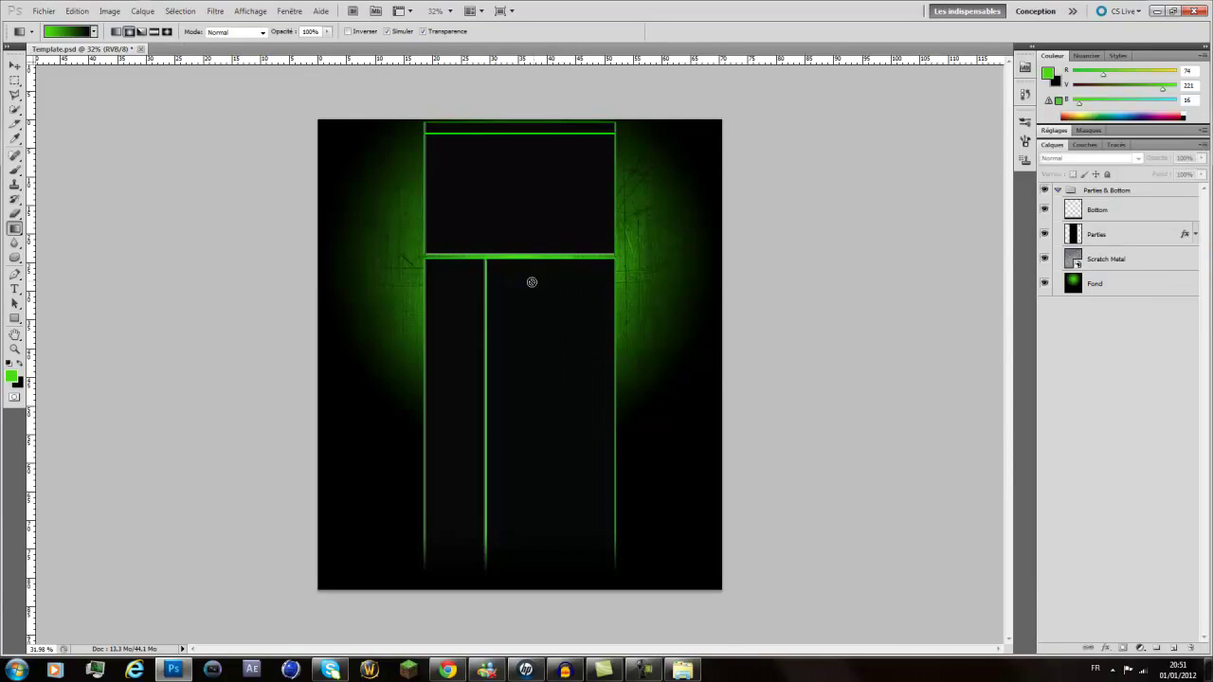
{"action": "scroll", "coordinate": [497, 285], "scroll_direction": "up", "scroll_amount": 3}
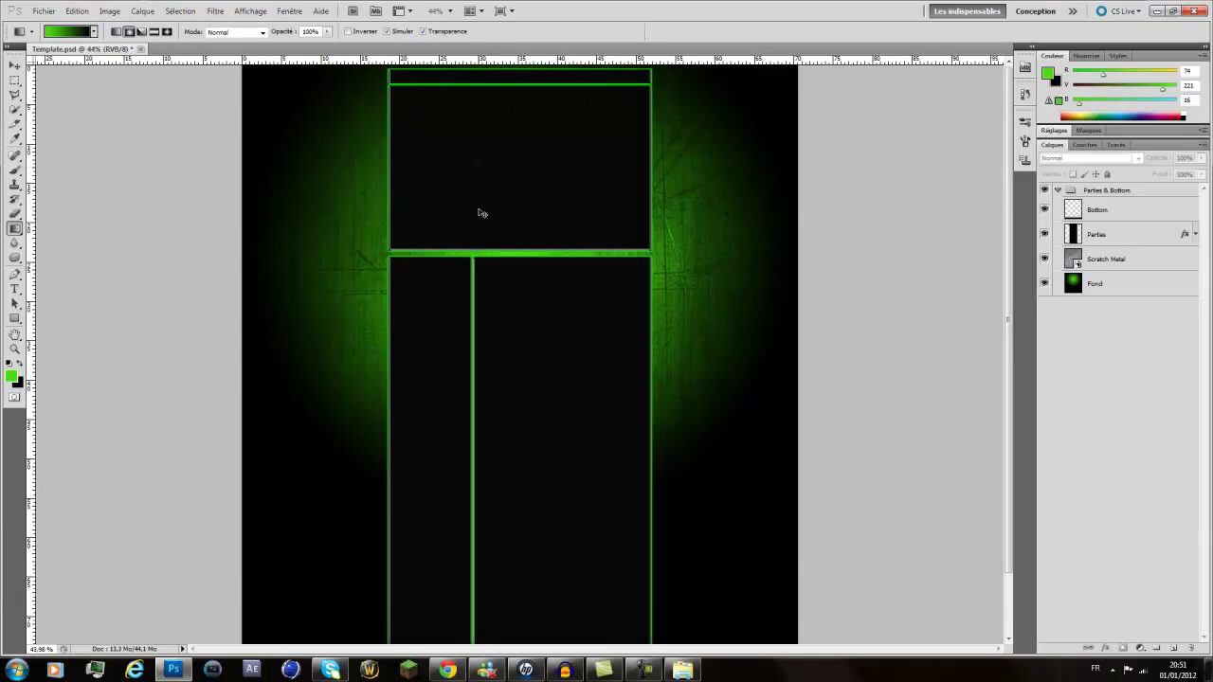
{"action": "scroll", "coordinate": [482, 139], "scroll_direction": "up", "scroll_amount": 5}
{"action": "scroll", "coordinate": [523, 154], "scroll_direction": "up", "scroll_amount": 2}
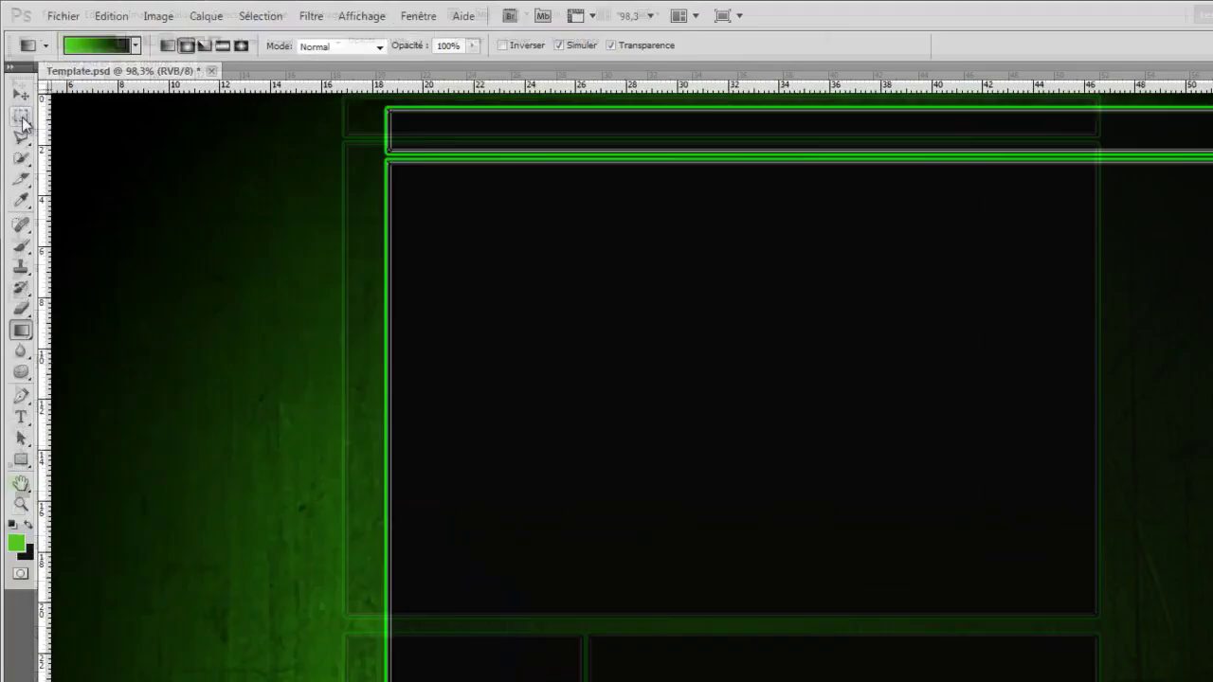
{"action": "left_click", "coordinate": [15, 83]}
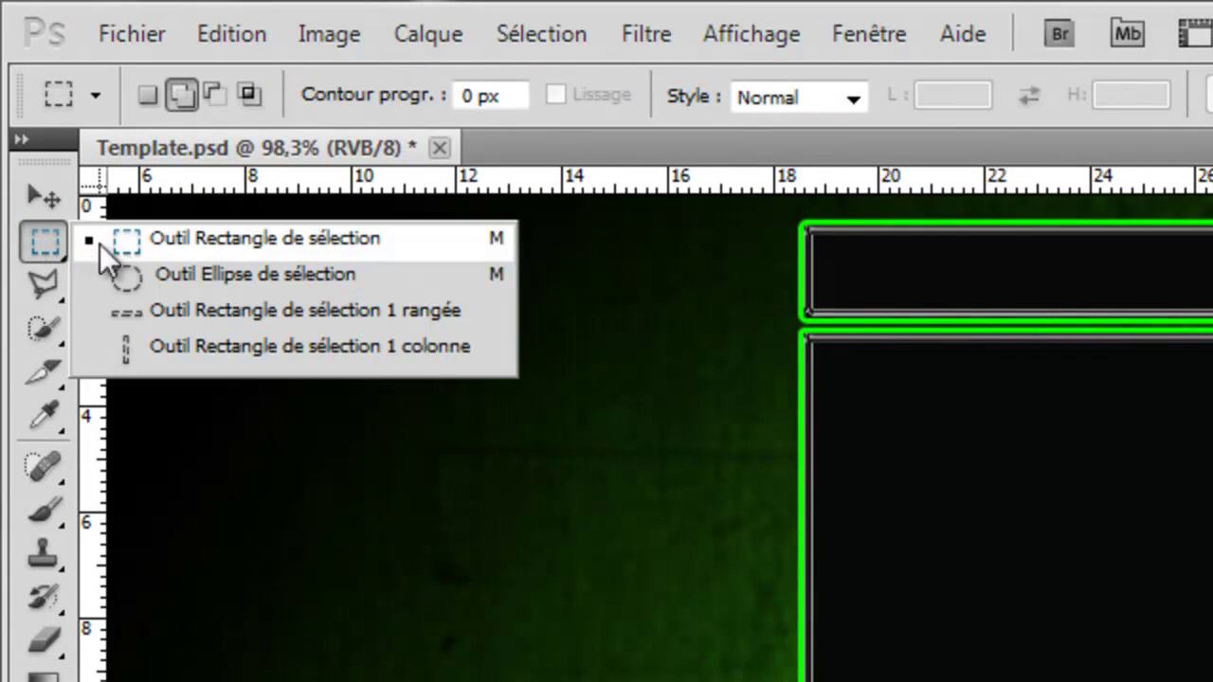
{"action": "left_click", "coordinate": [32, 244]}
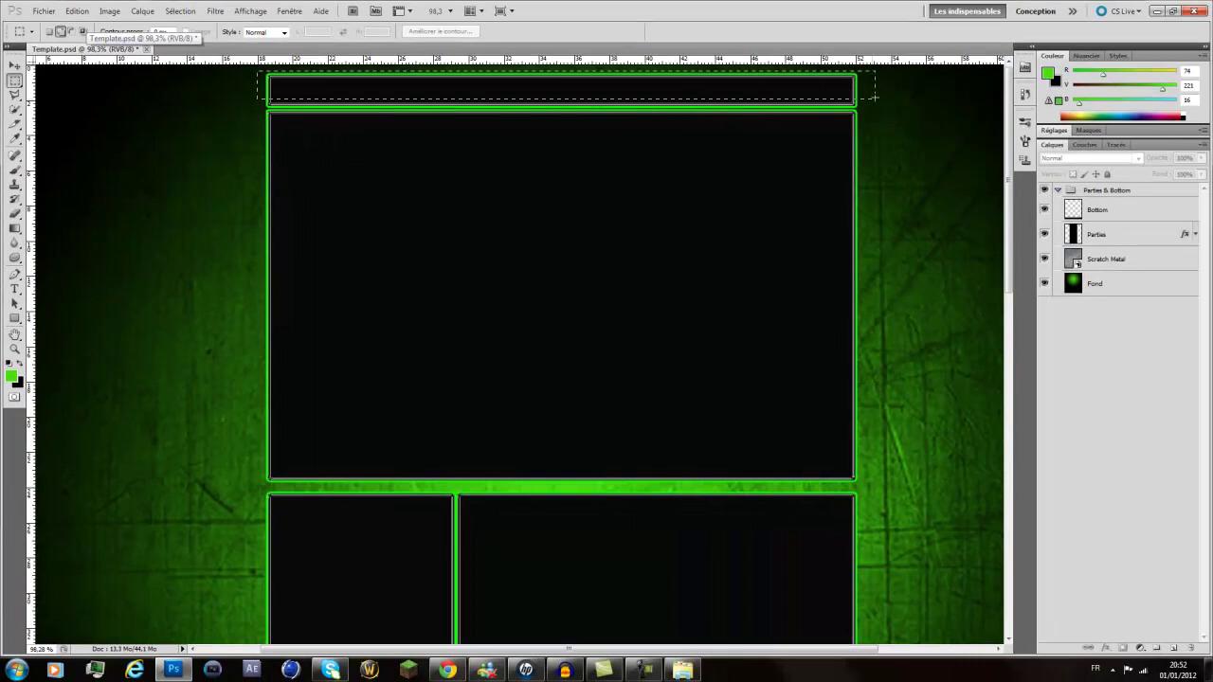
{"action": "left_click_drag", "start_coordinate": [874, 97], "coordinate": [882, 92]}
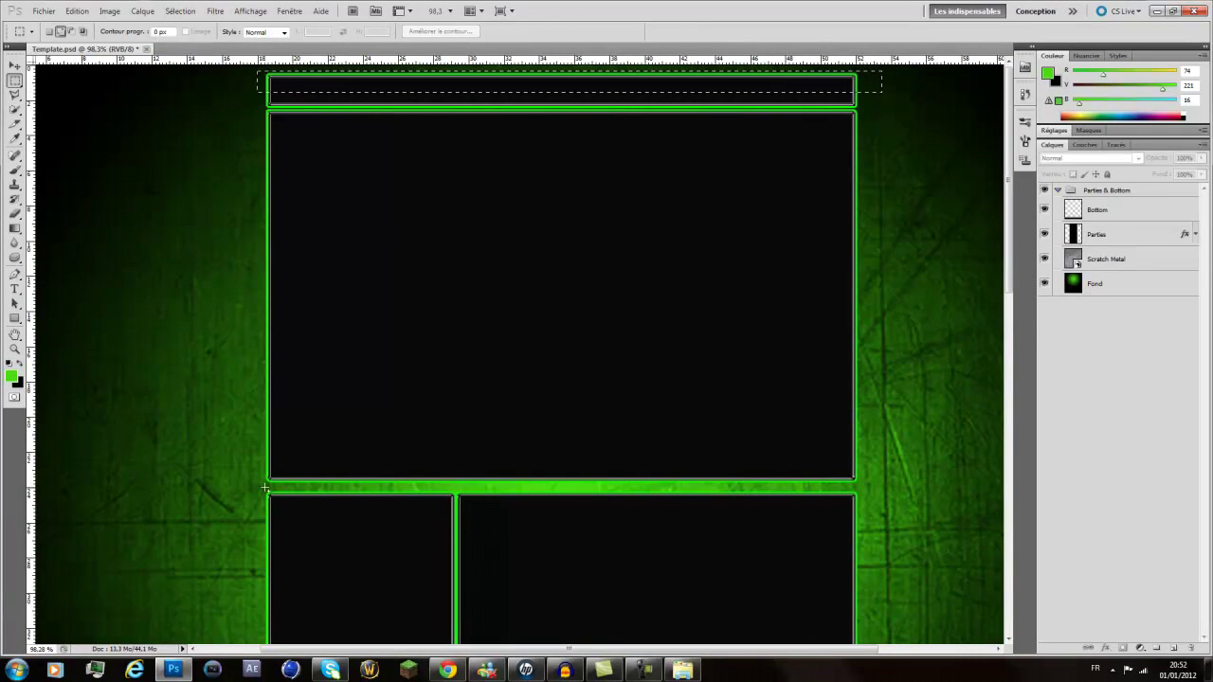
{"action": "left_click_drag", "start_coordinate": [254, 491], "coordinate": [940, 547]}
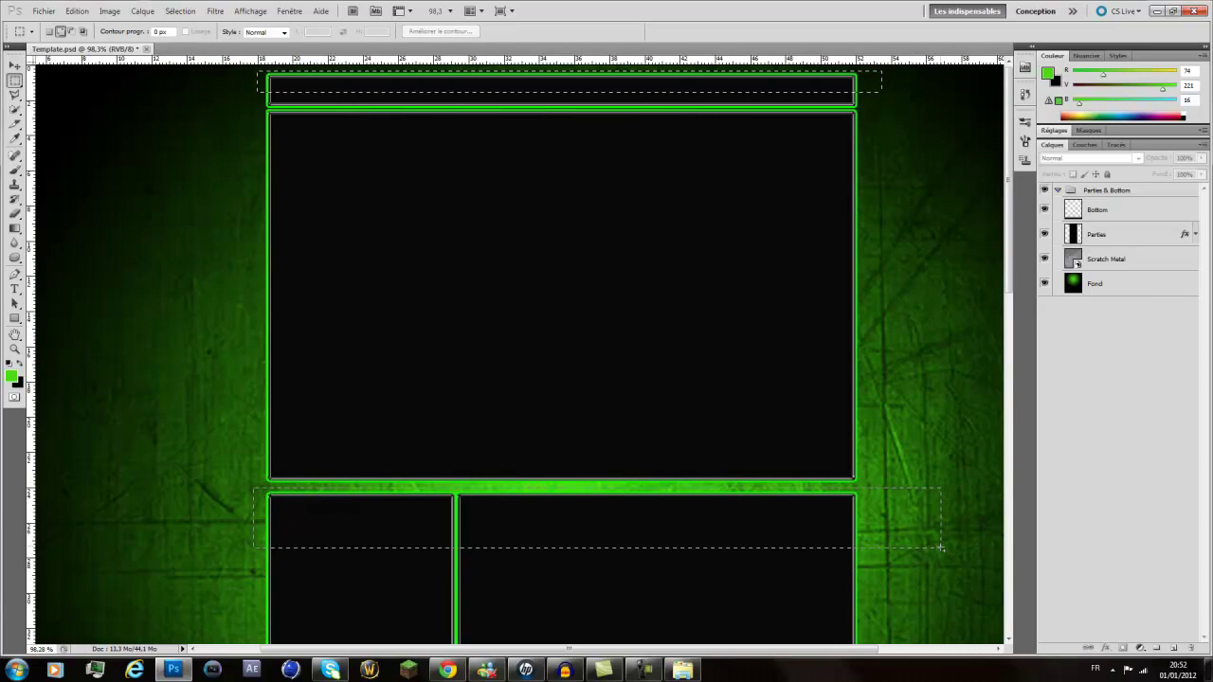
{"action": "left_click", "coordinate": [1206, 142]}
{"action": "left_click", "coordinate": [1111, 157]}
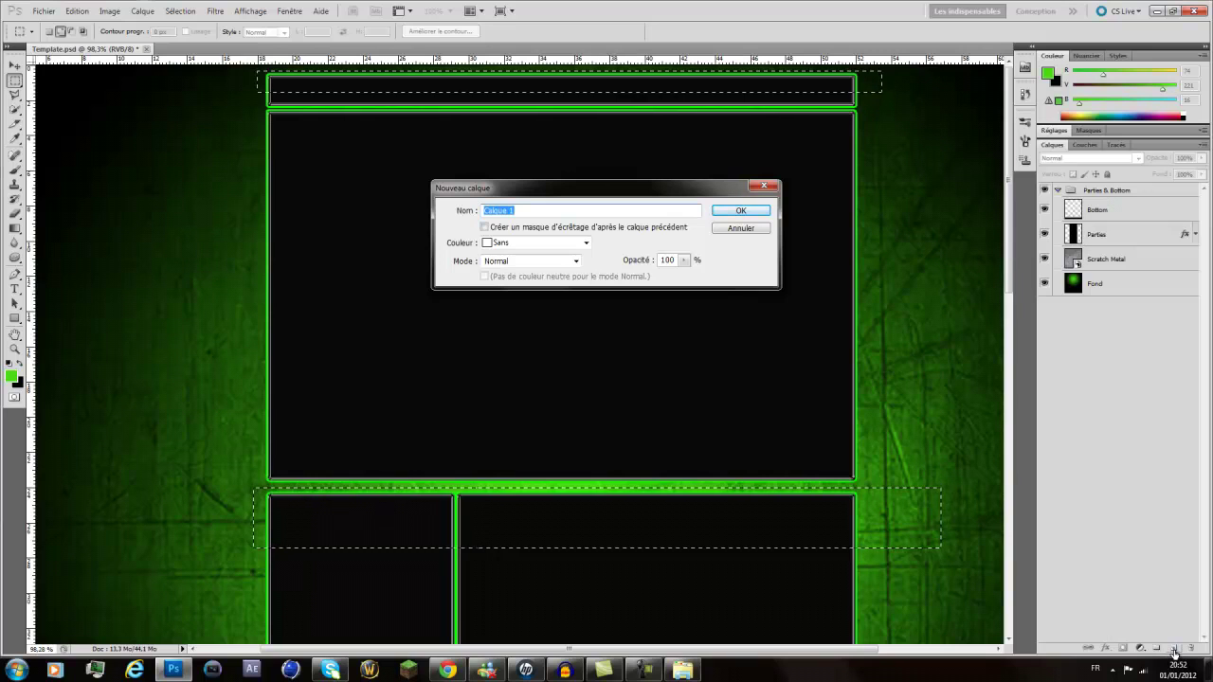
{"action": "left_click", "coordinate": [755, 231]}
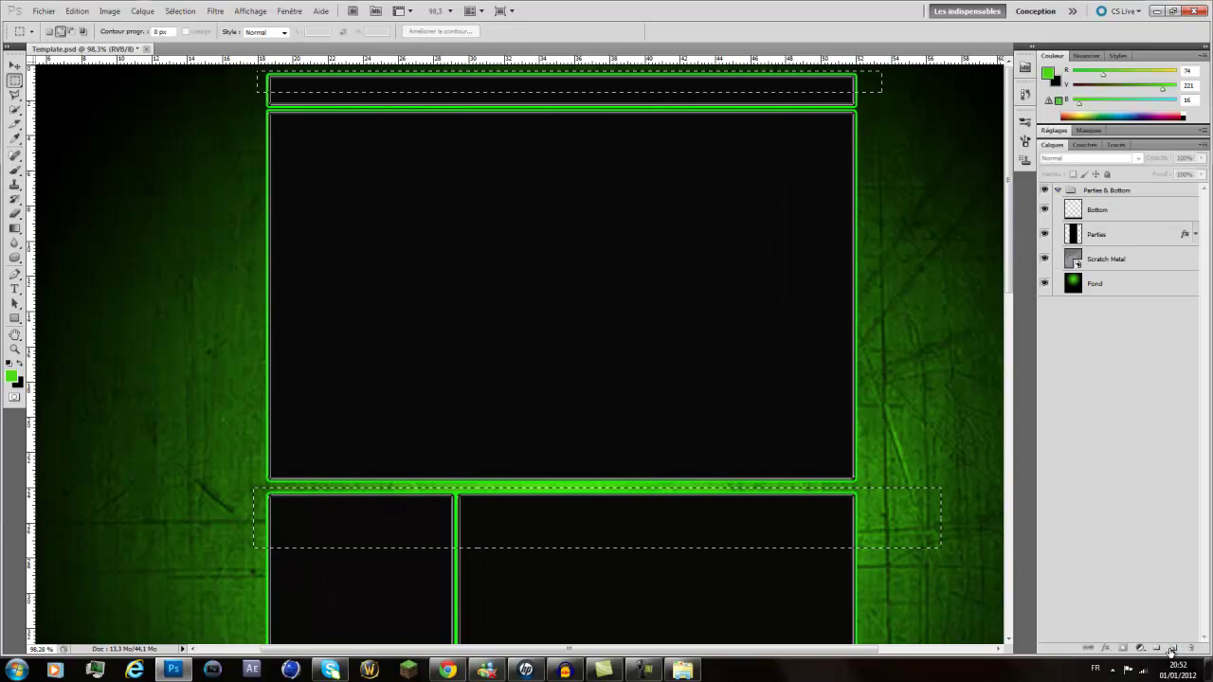
- Create a new layer above Bottom and rename it reflet
{"action": "left_click", "coordinate": [1175, 650]}
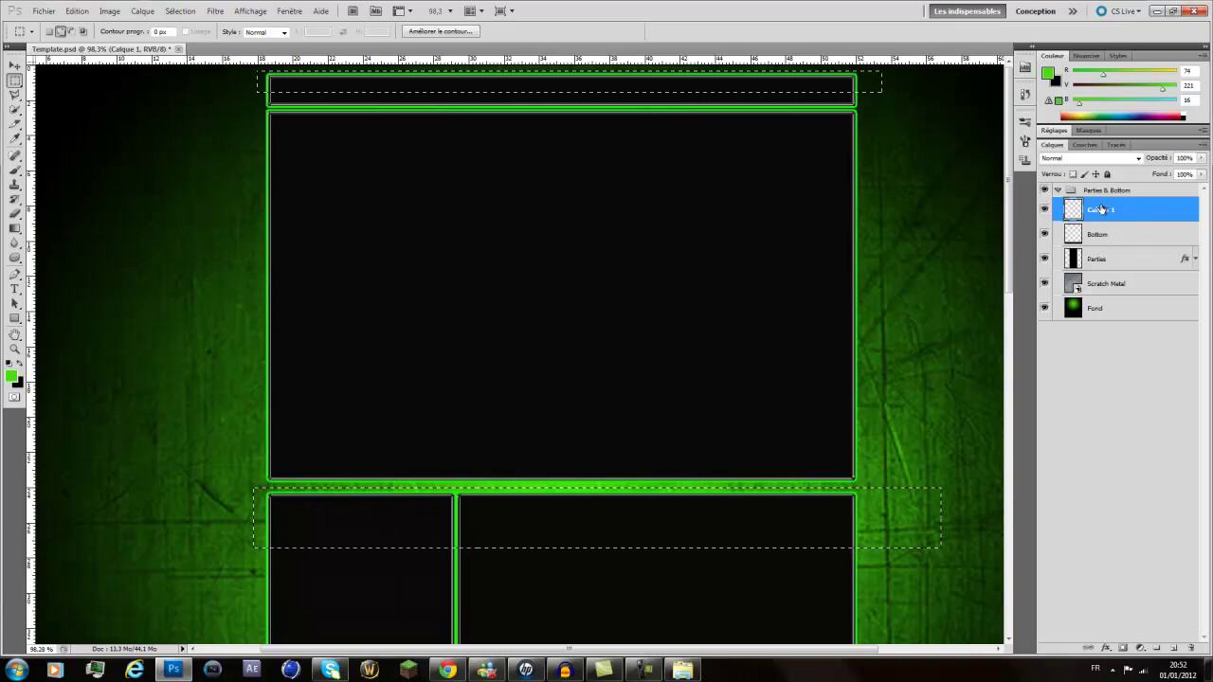
{"action": "double_click", "coordinate": [1103, 210]}
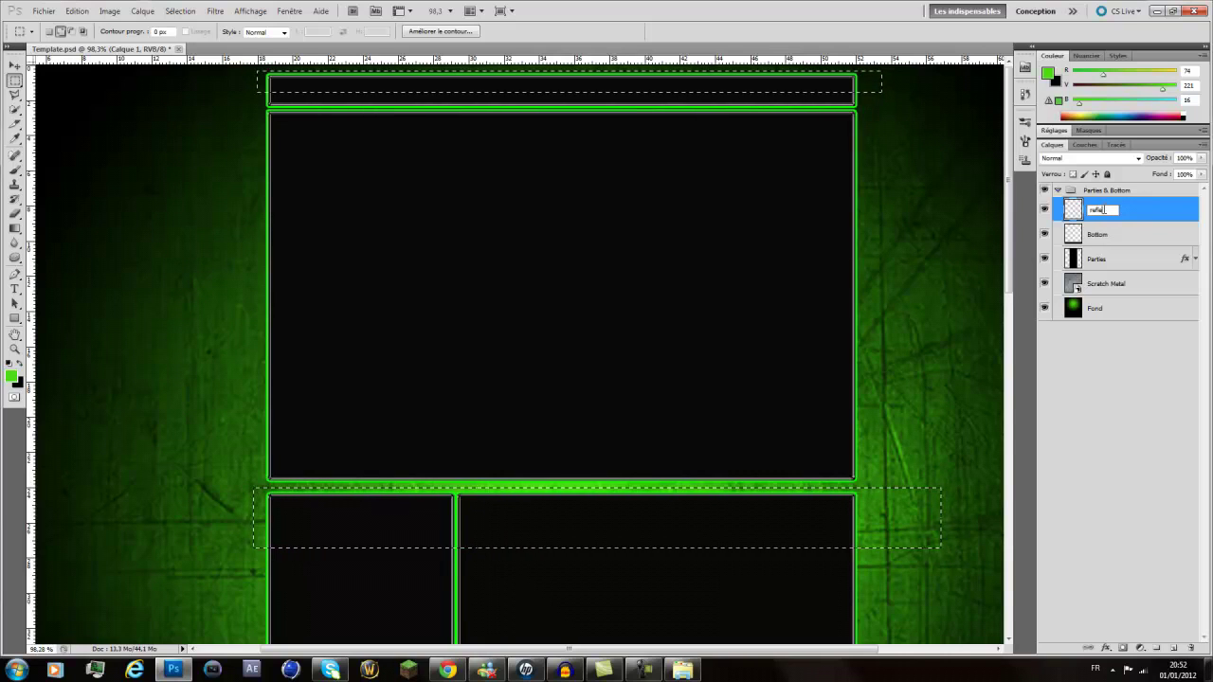
{"action": "left_click", "coordinate": [1099, 433]}
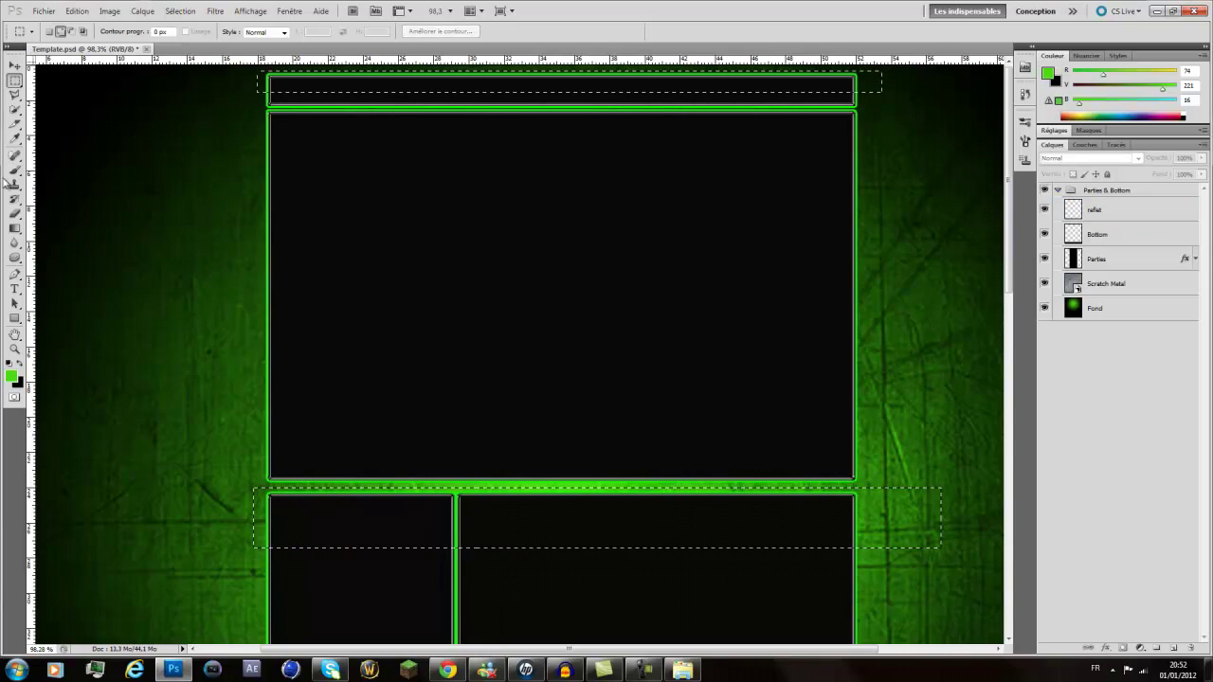
- Set the foreground colour to white
{"action": "left_click", "coordinate": [12, 378]}
{"action": "left_click_drag", "start_coordinate": [537, 383], "coordinate": [439, 274]}
{"action": "left_click", "coordinate": [814, 357]}
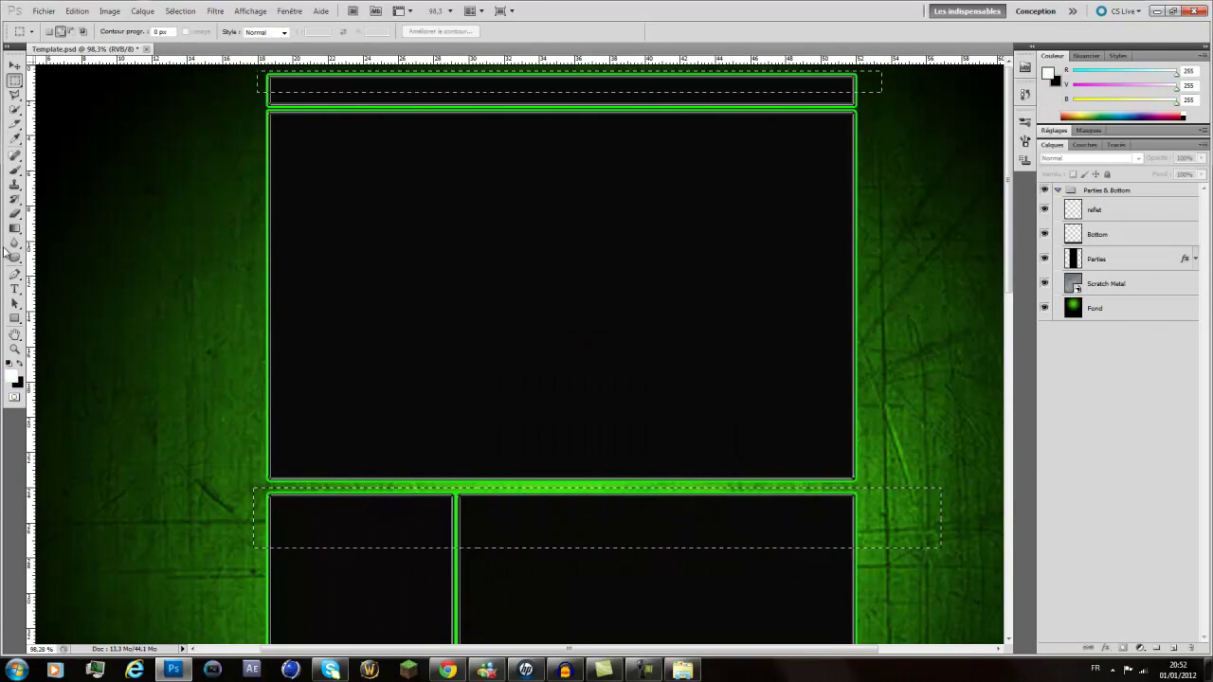
- Fill both selected strips with white on the reflet layer using the Paint Bucket tool, and clear the selection
{"action": "left_click_drag", "start_coordinate": [15, 227], "coordinate": [99, 243]}
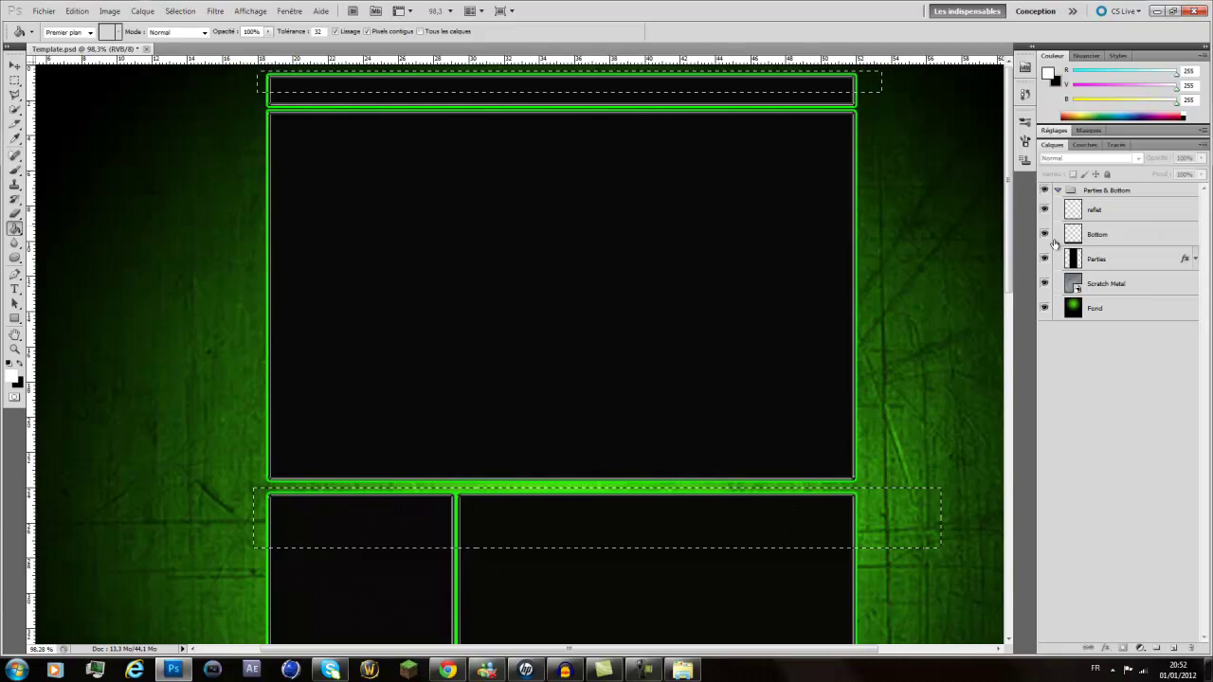
{"action": "left_click", "coordinate": [1126, 213]}
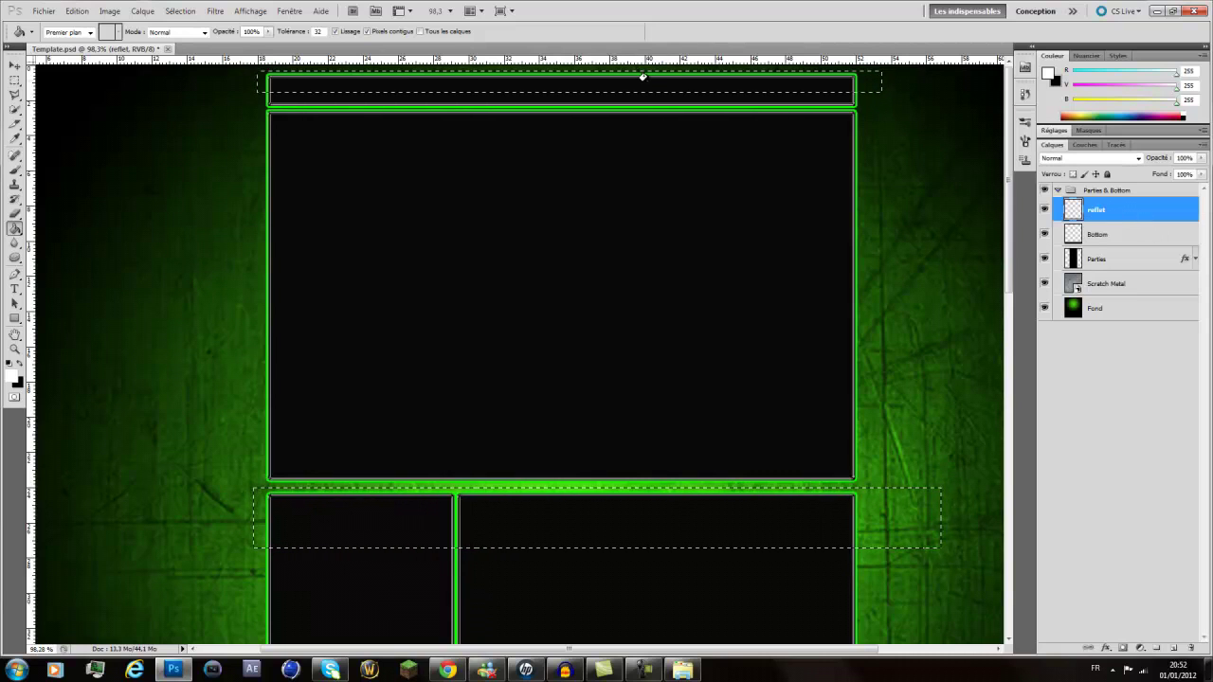
{"action": "left_click", "coordinate": [650, 86]}
{"action": "key", "text": "ctrl+d"}
{"action": "scroll", "coordinate": [711, 371], "scroll_direction": "down", "scroll_amount": 3}
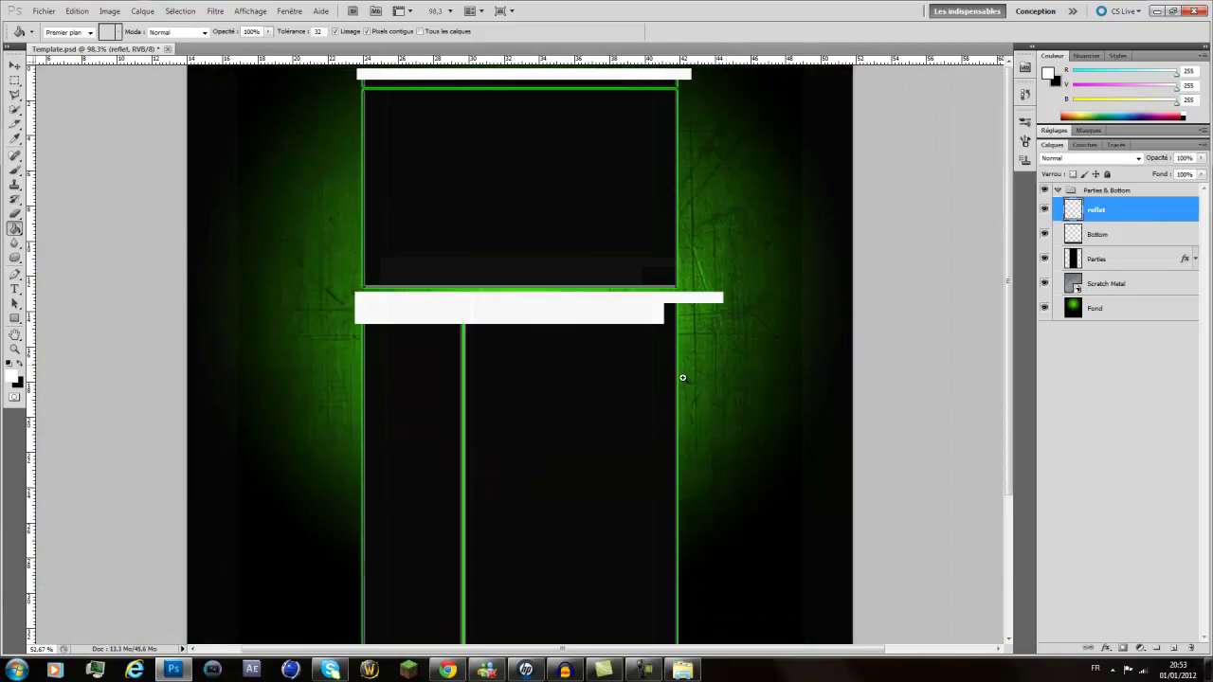
{"action": "scroll", "coordinate": [698, 368], "scroll_direction": "up", "scroll_amount": 1}
{"action": "scroll", "coordinate": [688, 338], "scroll_direction": "up", "scroll_amount": 1}
{"action": "key", "text": "ctrl+shift+d"}
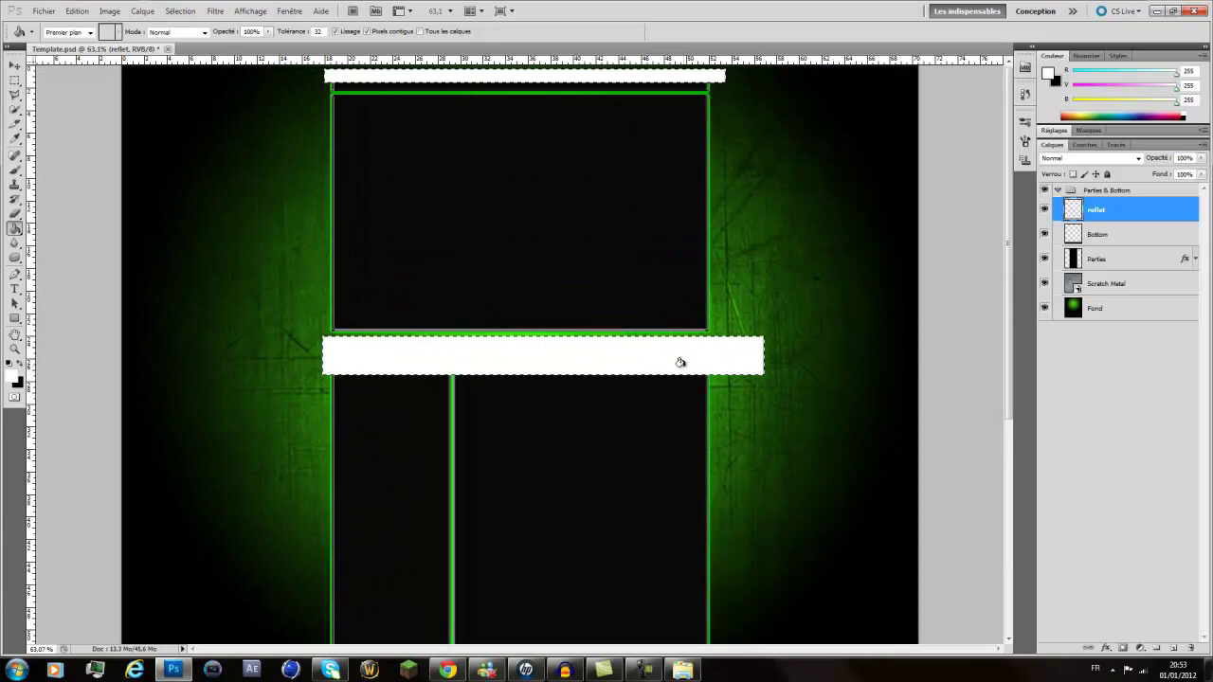
{"action": "key", "text": "ctrl+d"}
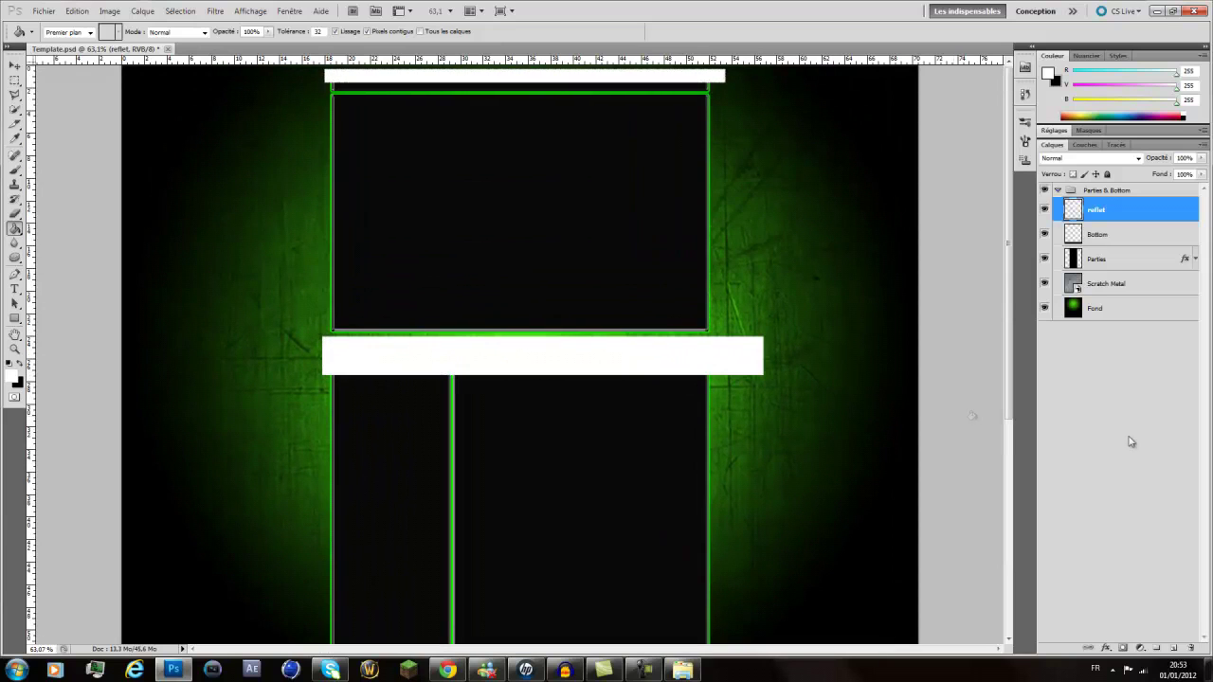
{"action": "left_click", "coordinate": [1113, 350]}
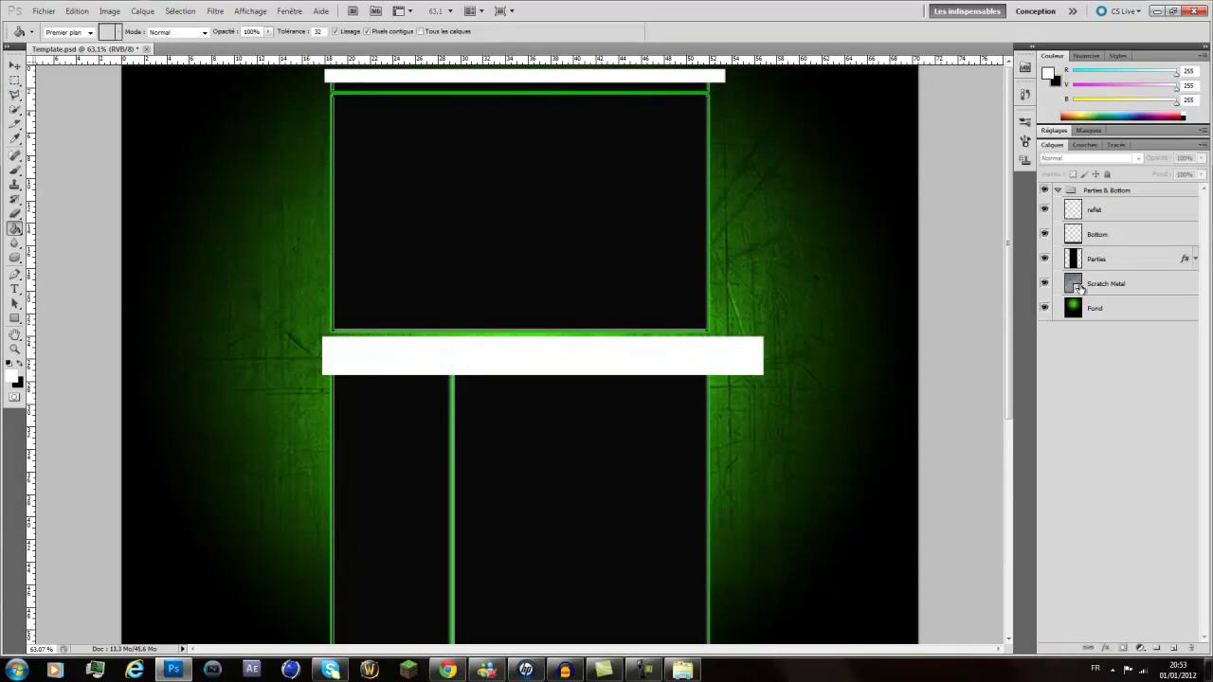
- Load the outlines of the Parties layer's boxes as a selection and invert it
{"action": "left_click", "coordinate": [1096, 264]}
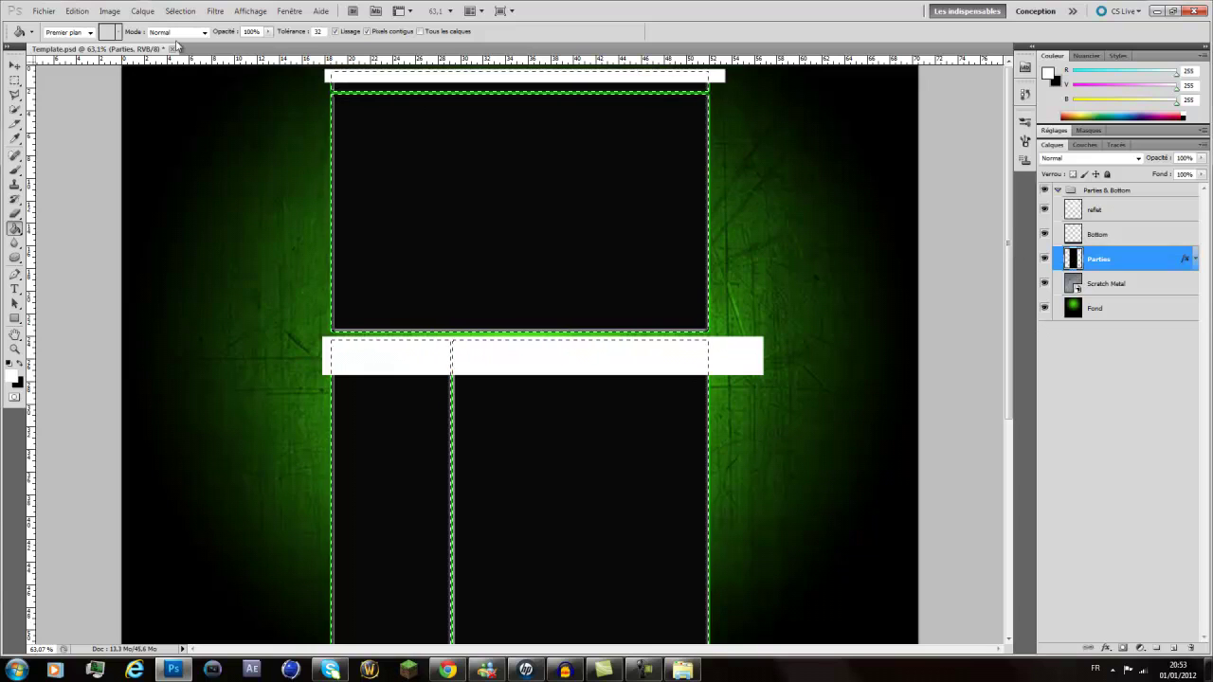
{"action": "left_click", "coordinate": [181, 10]}
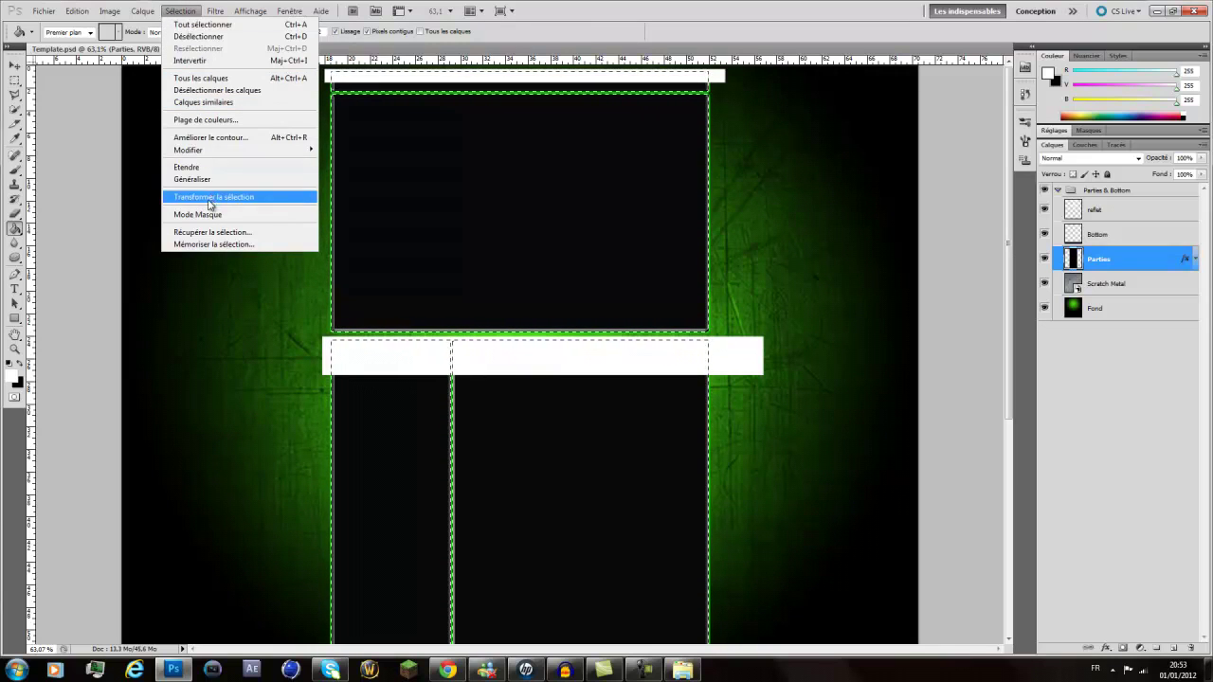
{"action": "left_click", "coordinate": [222, 61]}
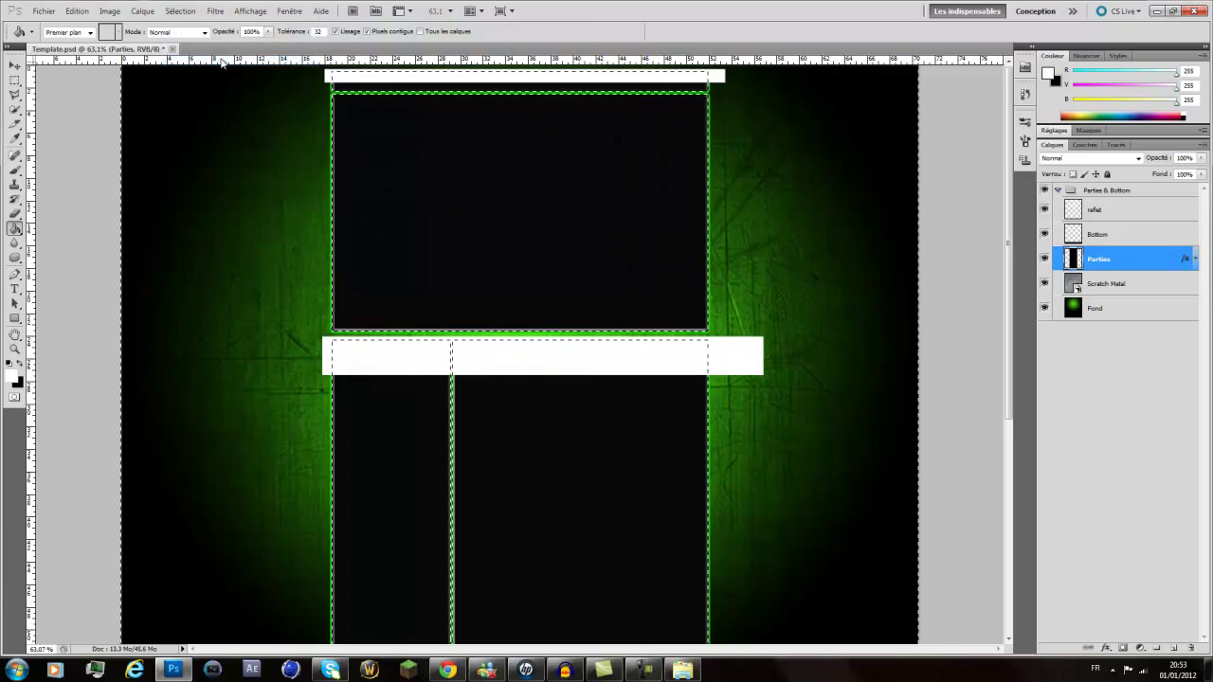
- Erase the white overflow outside the boxes on the reflet layer with the Eraser, and clear the selection
{"action": "left_click", "coordinate": [1120, 216]}
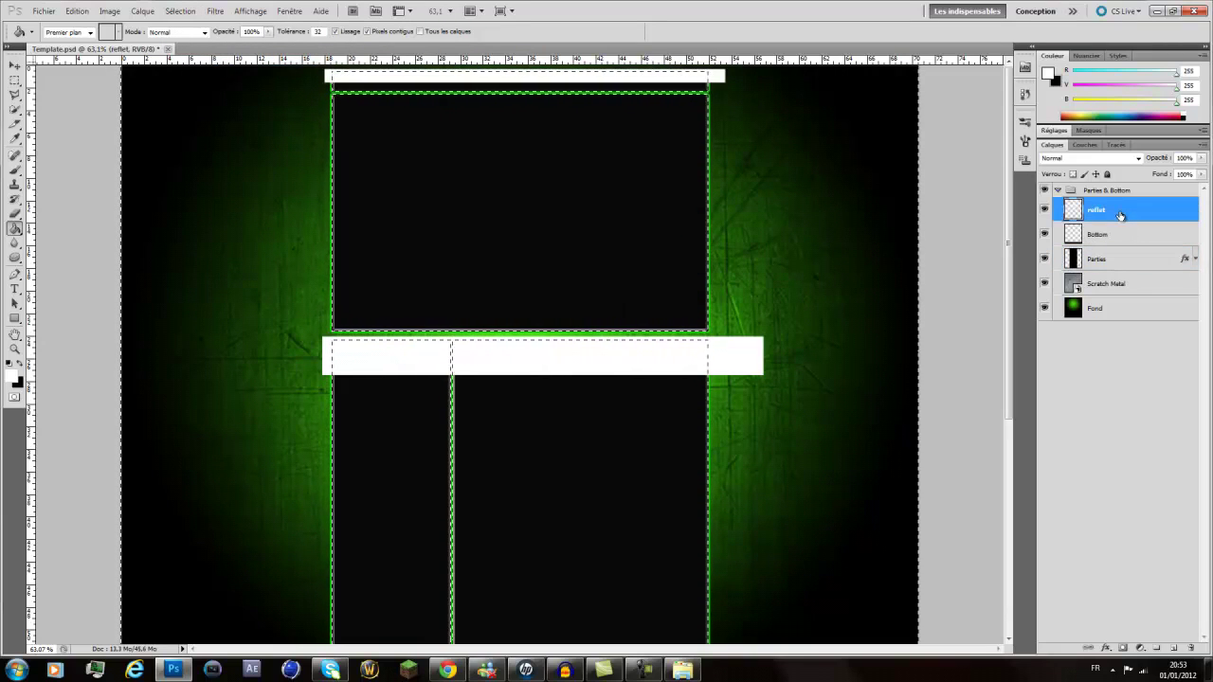
{"action": "left_click", "coordinate": [15, 215]}
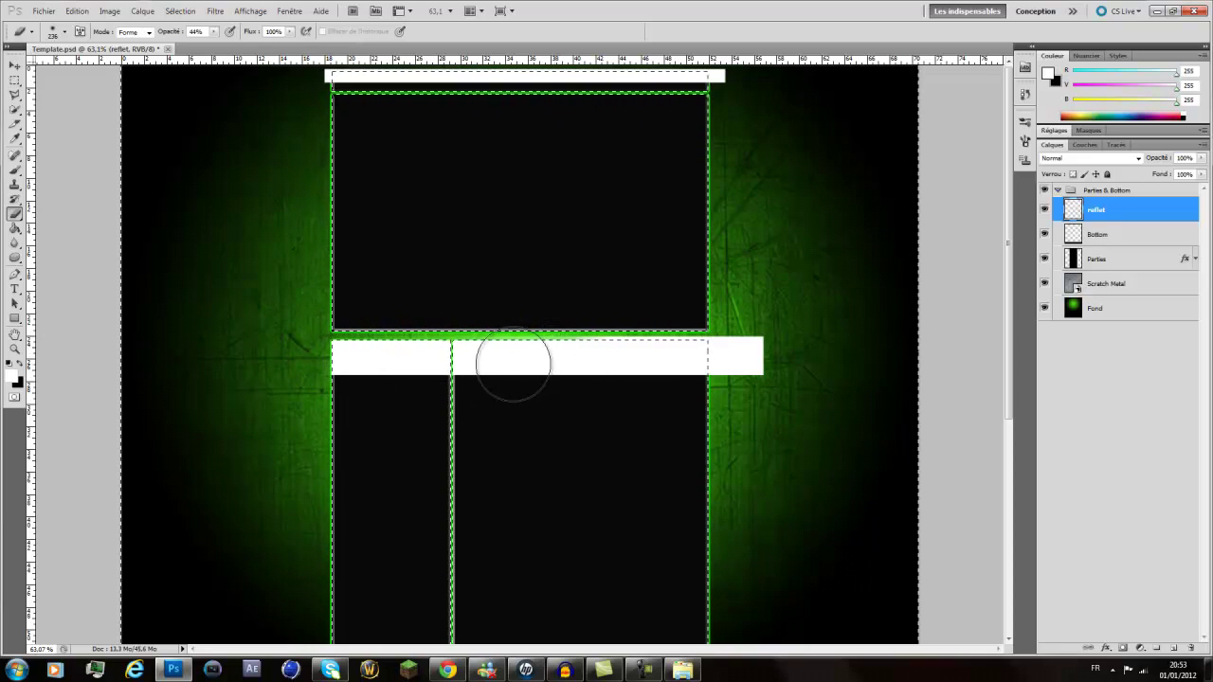
{"action": "mouse_move", "coordinate": [692, 355]}
{"action": "left_mouse_down"}
{"action": "mouse_move", "coordinate": [762, 356]}
{"action": "mouse_move", "coordinate": [738, 372]}
{"action": "mouse_move", "coordinate": [692, 353]}
{"action": "mouse_move", "coordinate": [753, 348]}
{"action": "mouse_move", "coordinate": [658, 336]}
{"action": "mouse_move", "coordinate": [743, 347]}
{"action": "left_mouse_up"}
{"action": "left_click", "coordinate": [717, 95]}
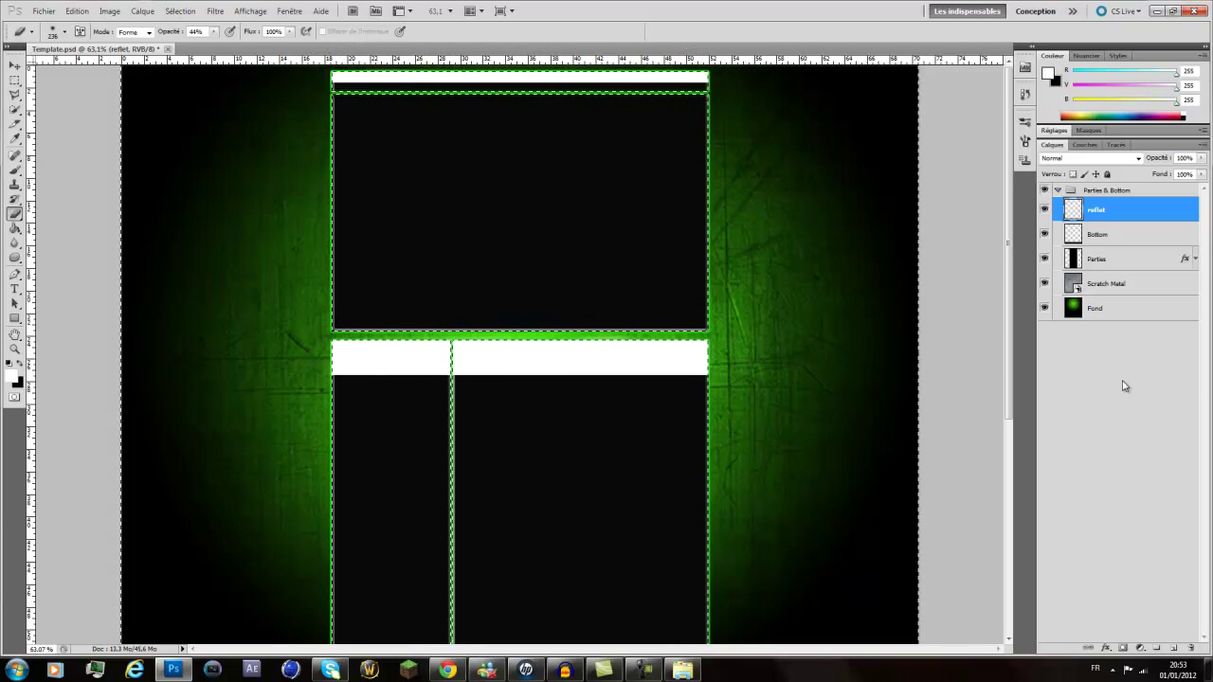
{"action": "key", "text": "ctrl+d"}
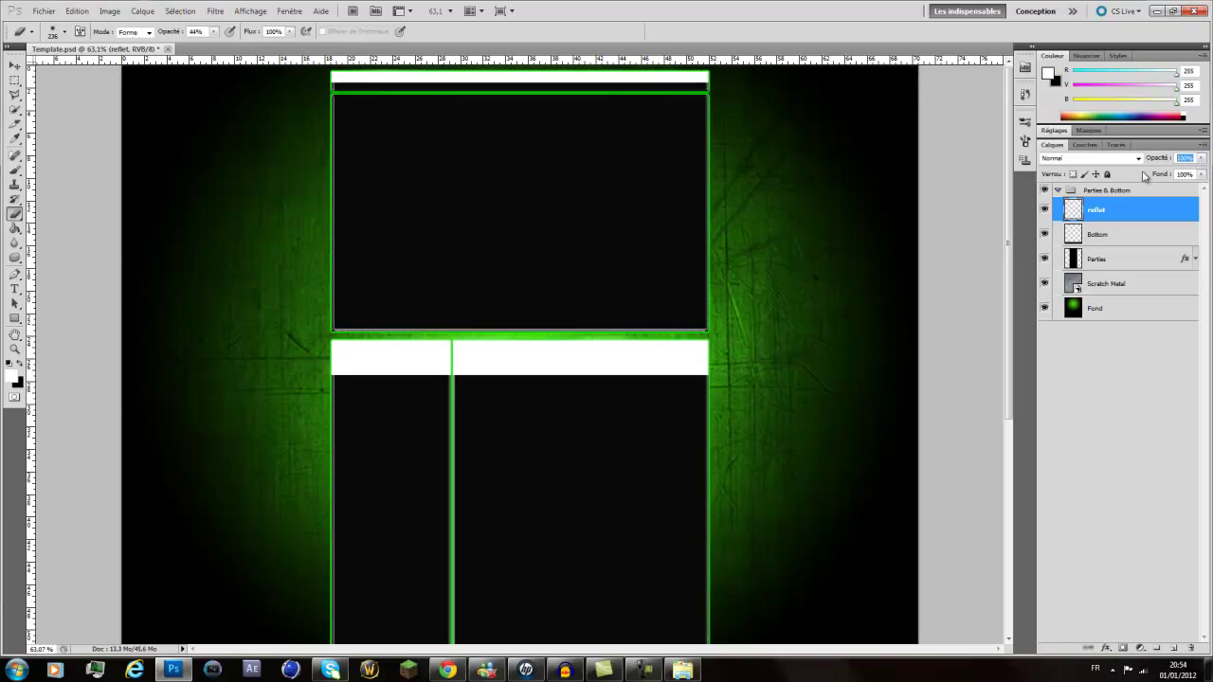
- Set the reflet layer's opacity to 8% and move the layer beneath Bottom
{"action": "type", "text": "8"}
{"action": "left_click", "coordinate": [1161, 385]}
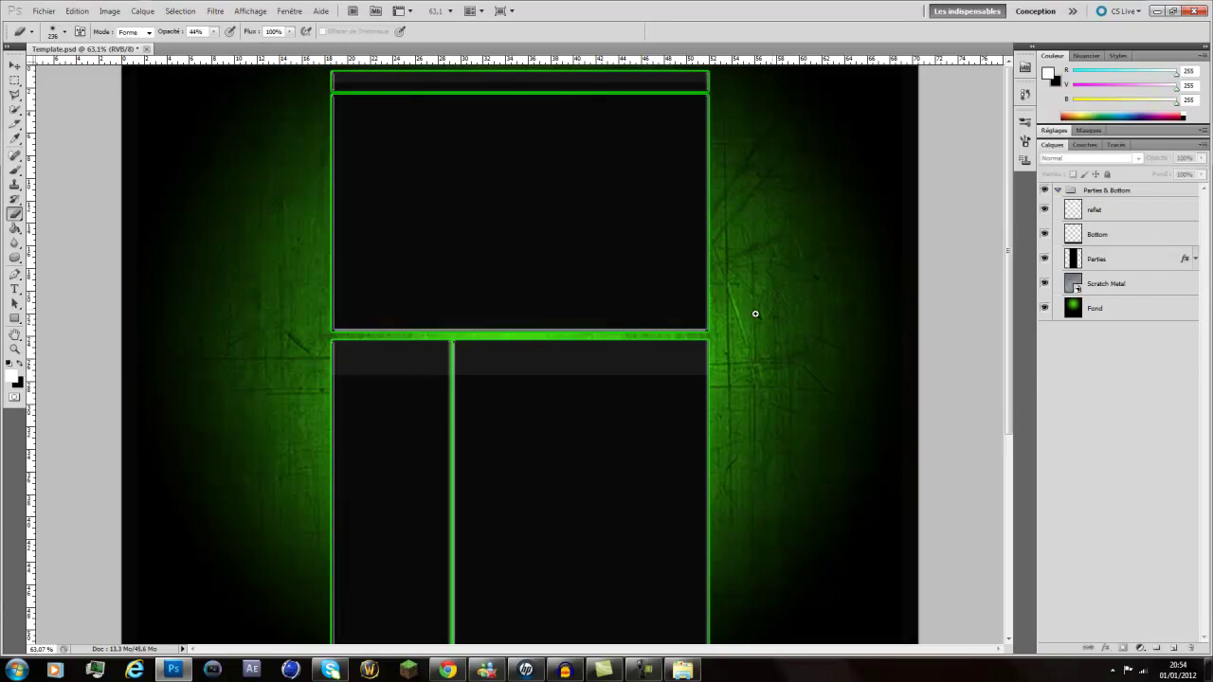
{"action": "key", "text": "ctrl+0"}
{"action": "scroll", "coordinate": [744, 313], "scroll_direction": "up", "scroll_amount": 2}
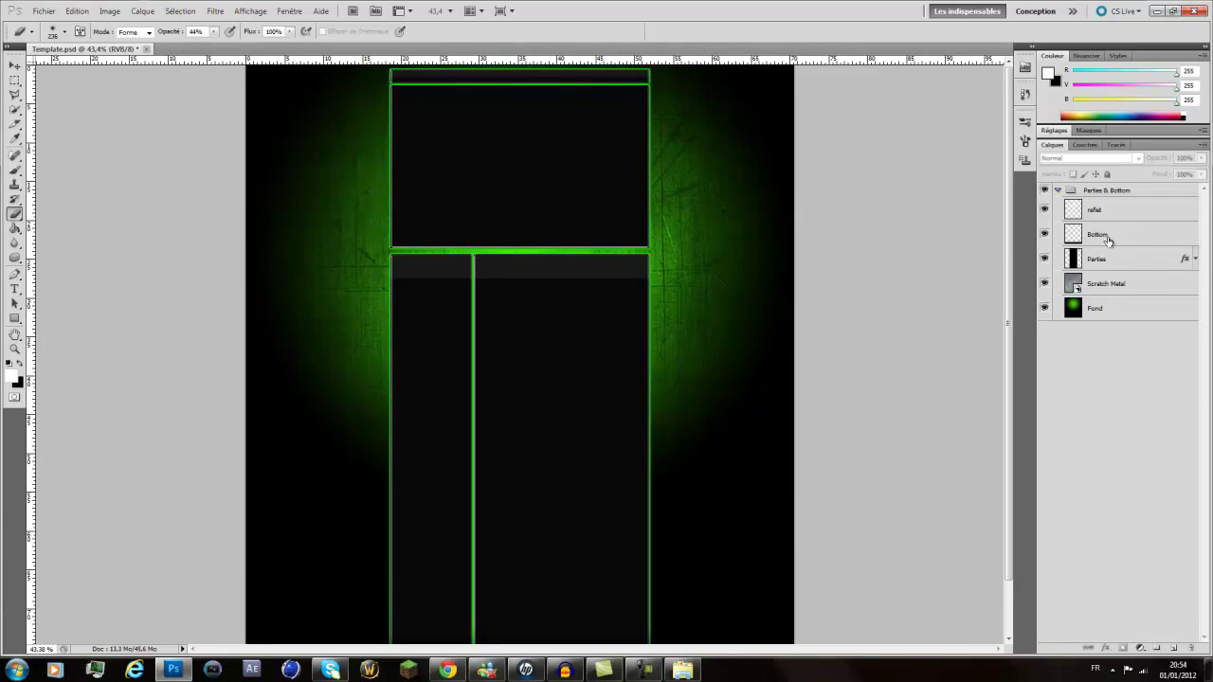
{"action": "left_click_drag", "start_coordinate": [1104, 212], "coordinate": [1102, 246]}
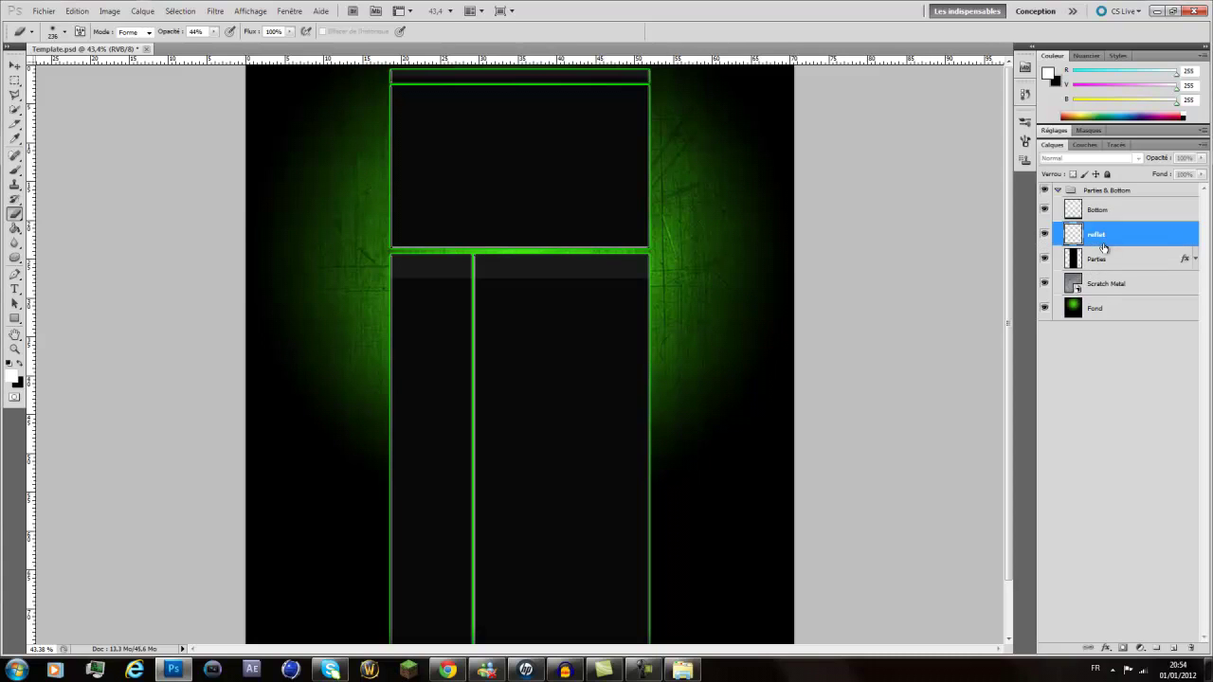
{"action": "left_click", "coordinate": [1095, 370]}
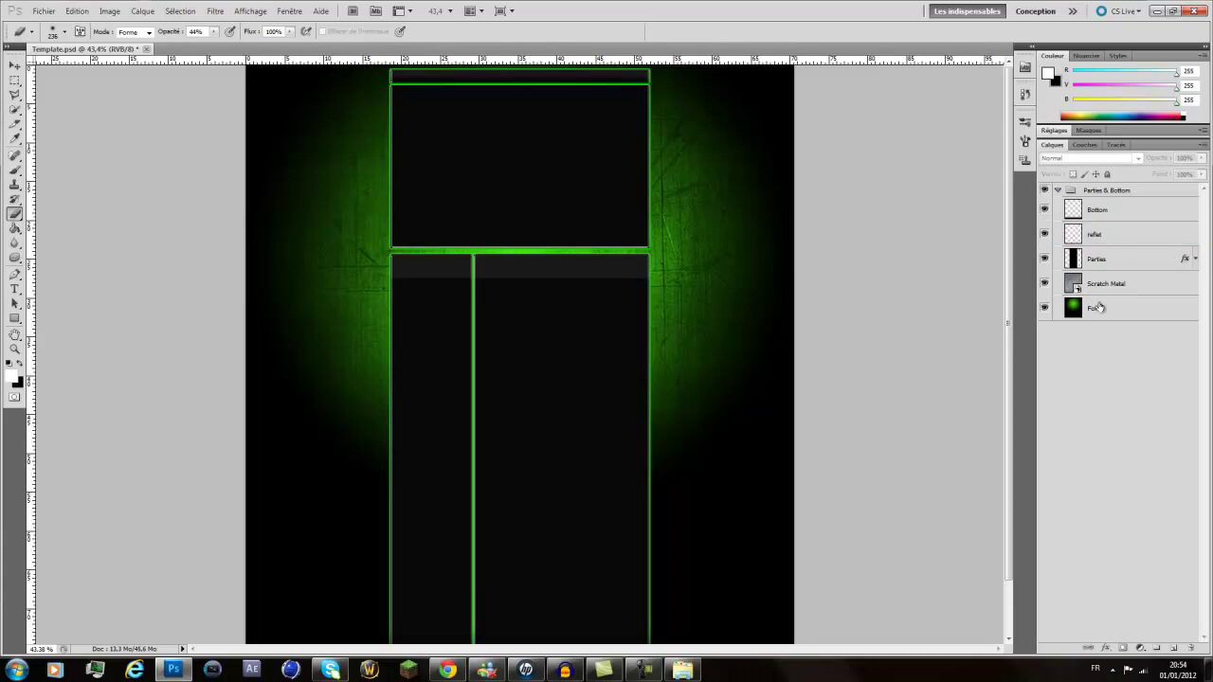
- Create a new layer named bordure and choose the Polygonal Lasso tool
{"action": "left_click", "coordinate": [1206, 155]}
{"action": "left_click", "coordinate": [1071, 159]}
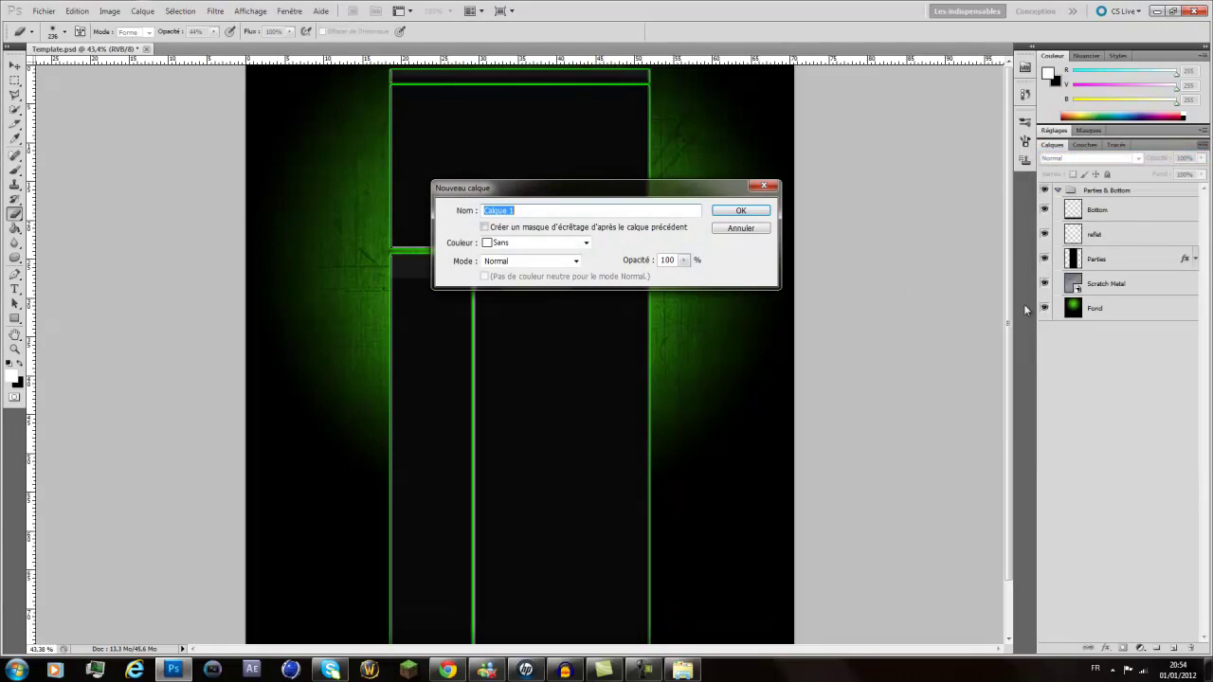
{"action": "type", "text": "bordure"}
{"action": "left_click", "coordinate": [759, 211]}
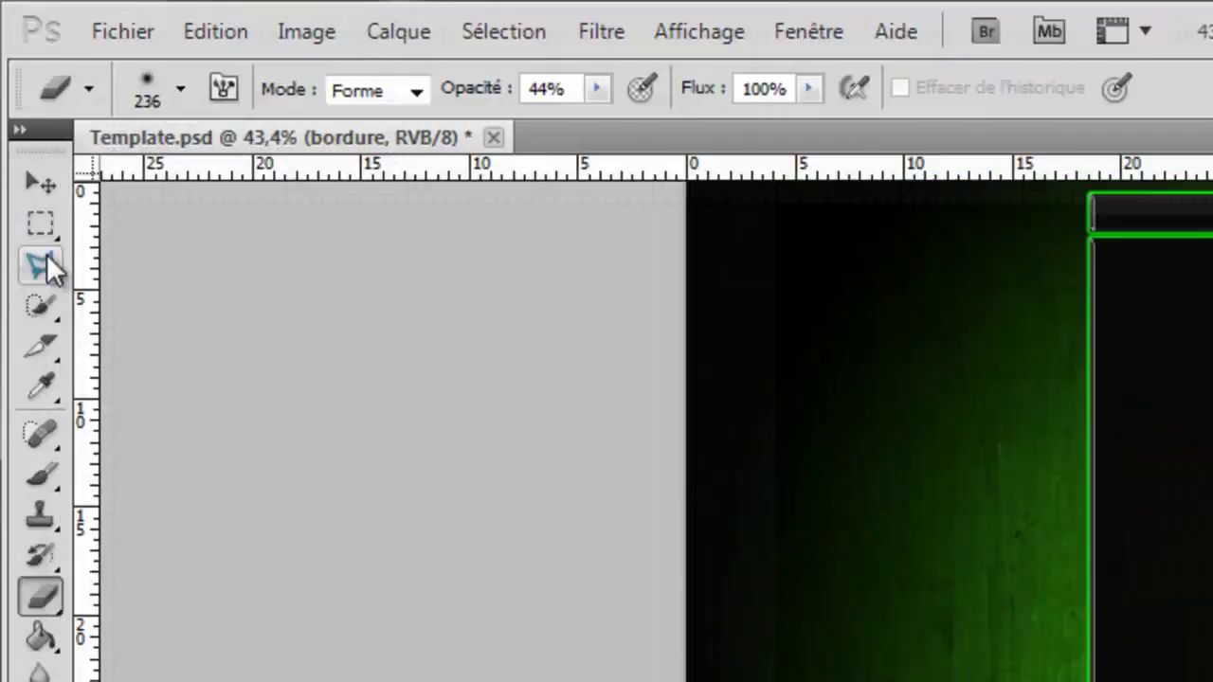
{"action": "left_click", "coordinate": [15, 95]}
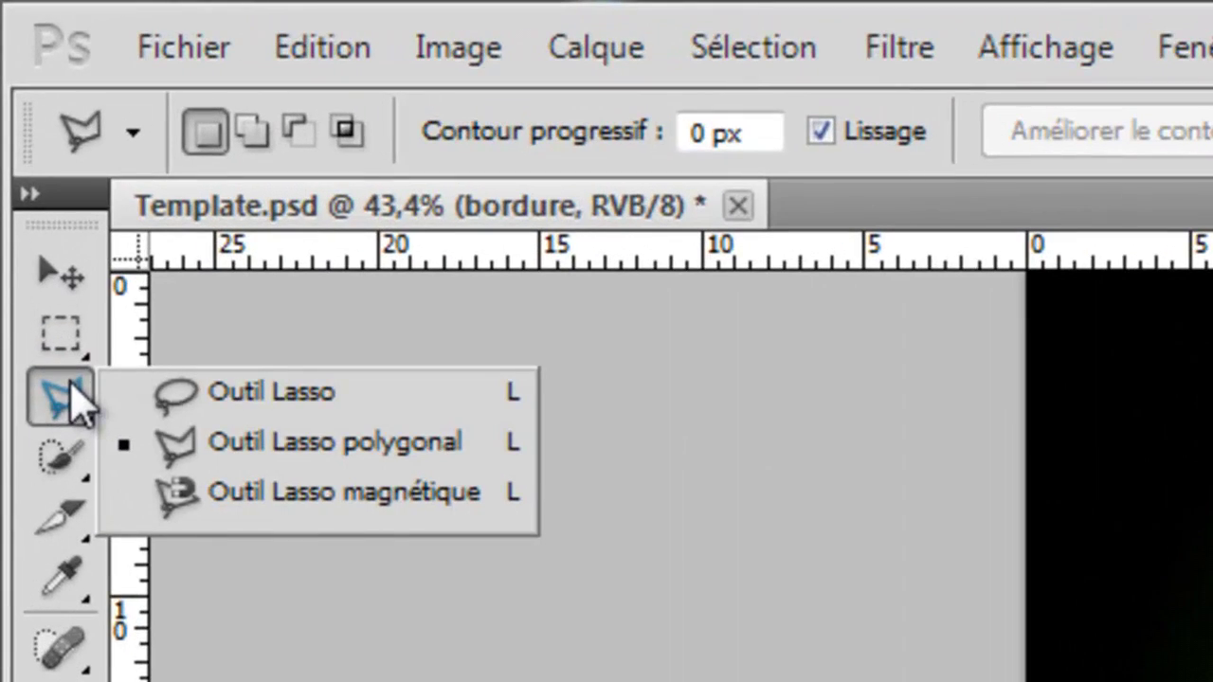
{"action": "left_click", "coordinate": [220, 441]}
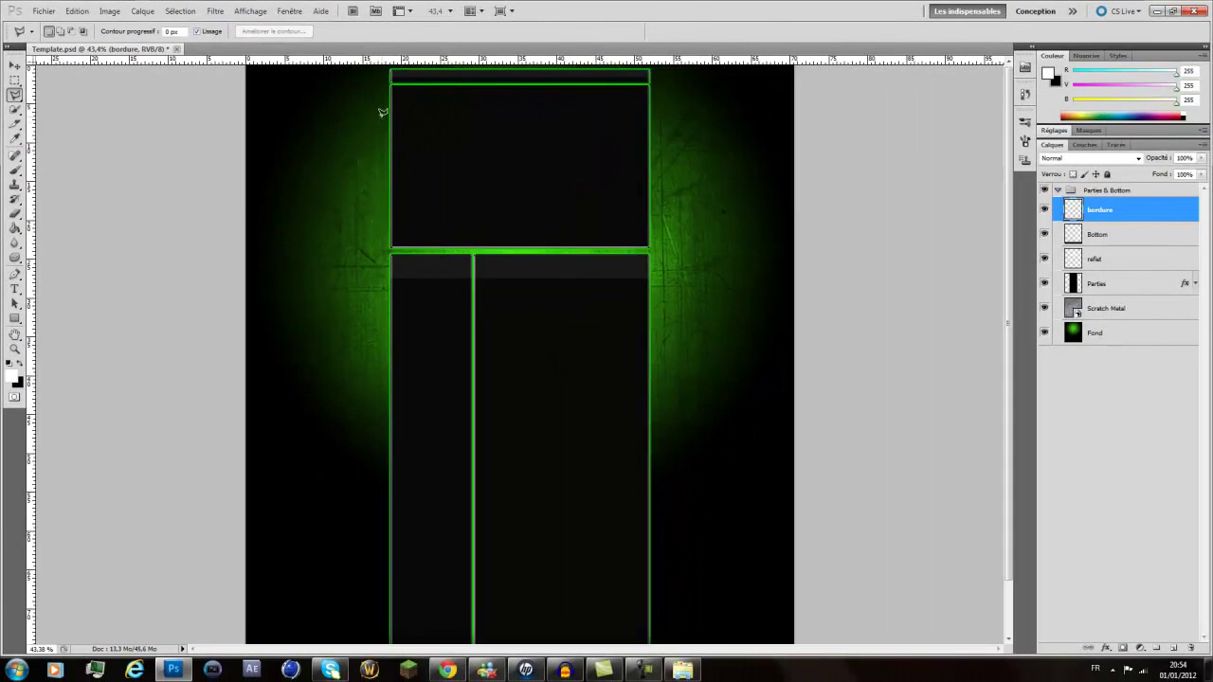
{"action": "scroll", "coordinate": [384, 107], "scroll_direction": "up", "scroll_amount": 5}
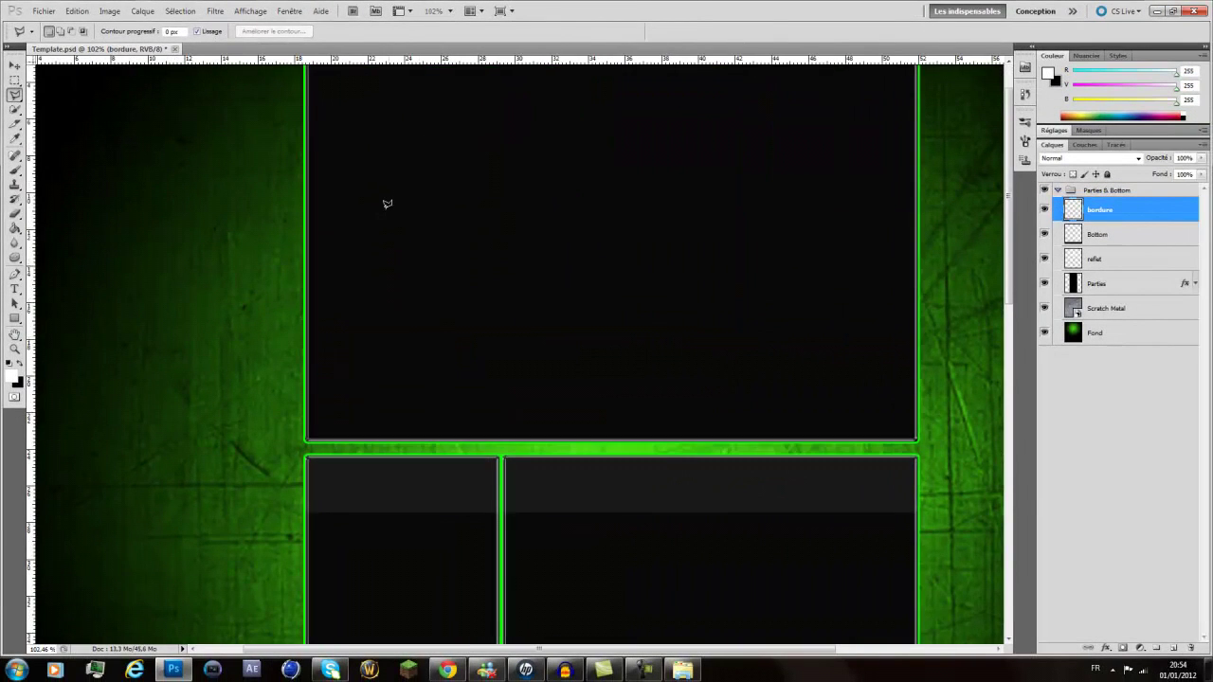
{"action": "scroll", "coordinate": [379, 219], "scroll_direction": "up", "scroll_amount": 1}
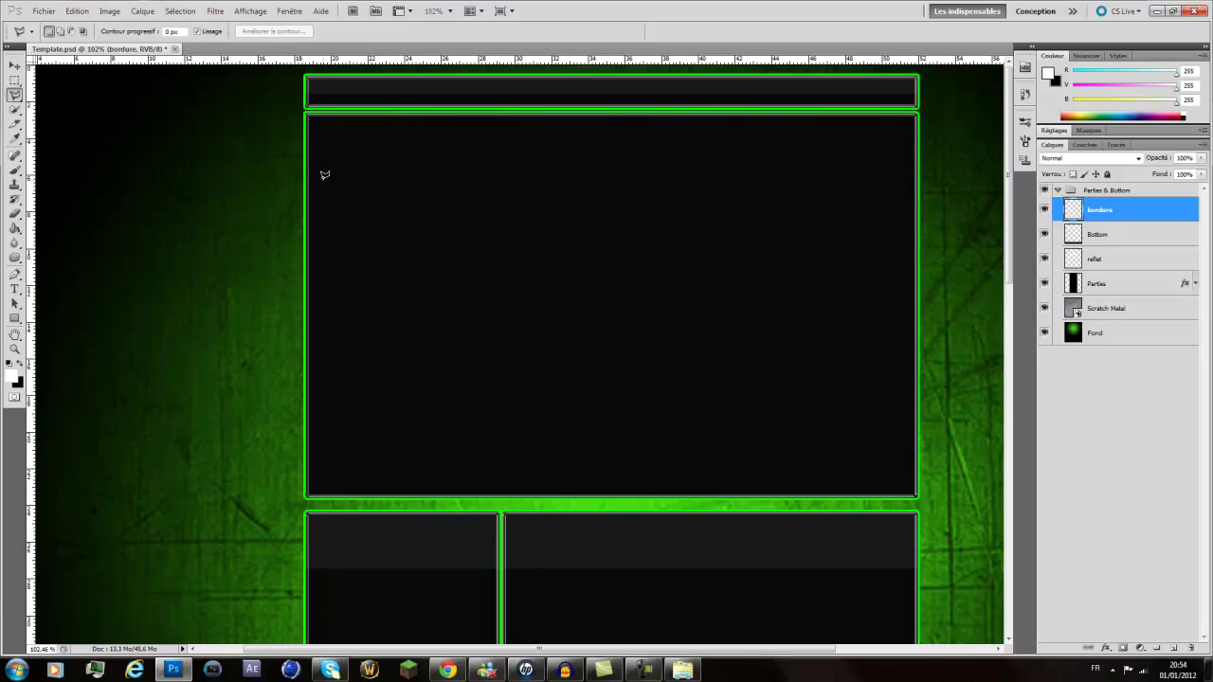
{"action": "left_click", "coordinate": [280, 154]}
{"action": "left_click", "coordinate": [335, 162]}
{"action": "left_click", "coordinate": [332, 135]}
{"action": "left_click", "coordinate": [284, 152]}
{"action": "key", "text": "ctrl+d"}
- Draw an angular polygonal lasso selection around the upper-left corner of the header and main boxes, reaching beyond the canvas top
{"action": "scroll", "coordinate": [663, 349], "scroll_direction": "down", "scroll_amount": 5}
{"action": "scroll", "coordinate": [555, 361], "scroll_direction": "up", "scroll_amount": 4}
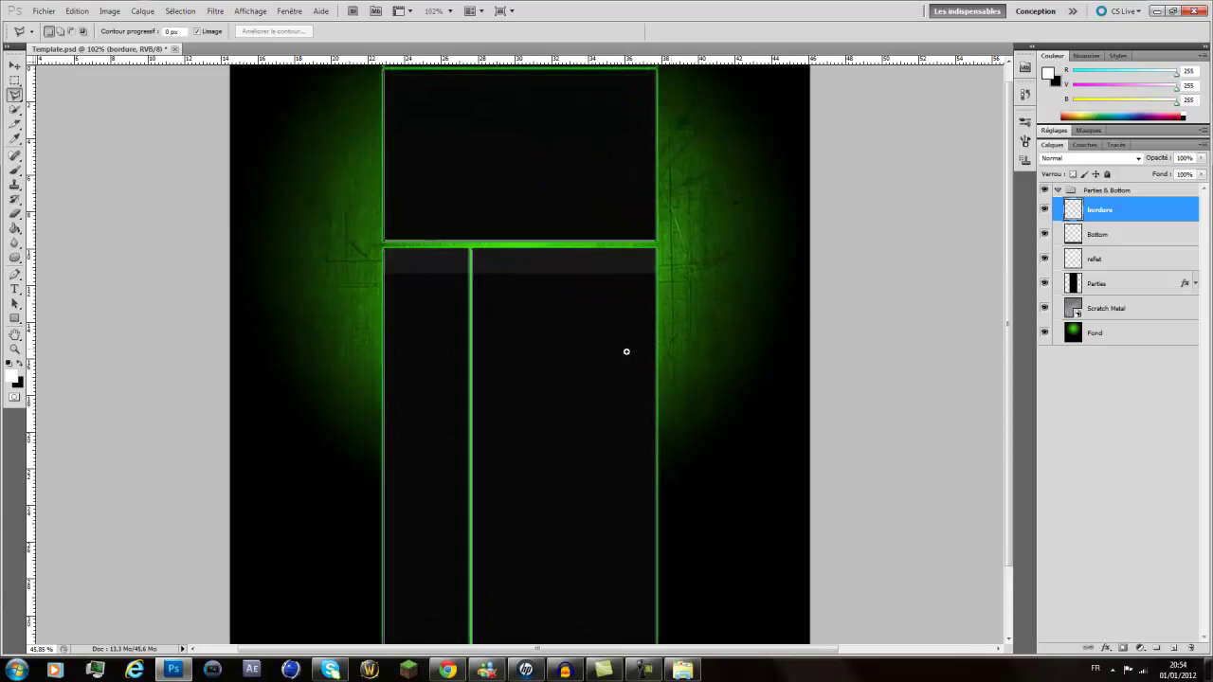
{"action": "scroll", "coordinate": [627, 352], "scroll_direction": "up", "scroll_amount": 3}
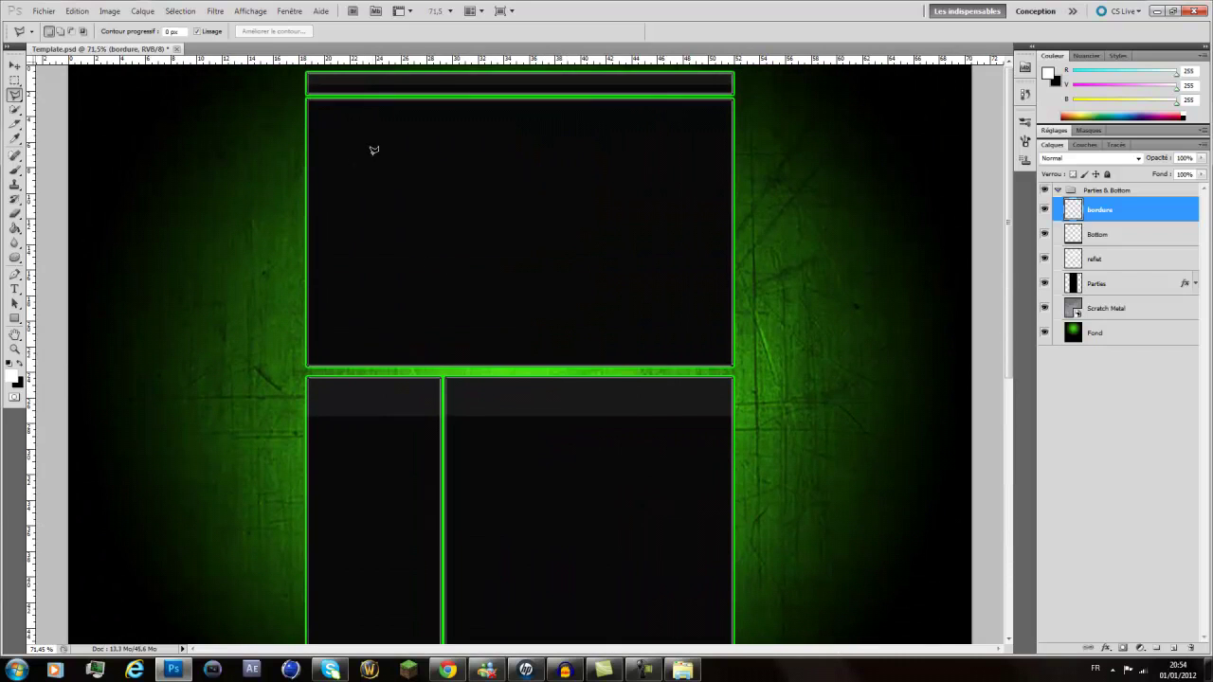
{"action": "left_click", "coordinate": [316, 153]}
{"action": "left_click", "coordinate": [276, 113]}
{"action": "left_click", "coordinate": [276, 56]}
{"action": "left_click", "coordinate": [339, 57]}
{"action": "left_click", "coordinate": [318, 150]}
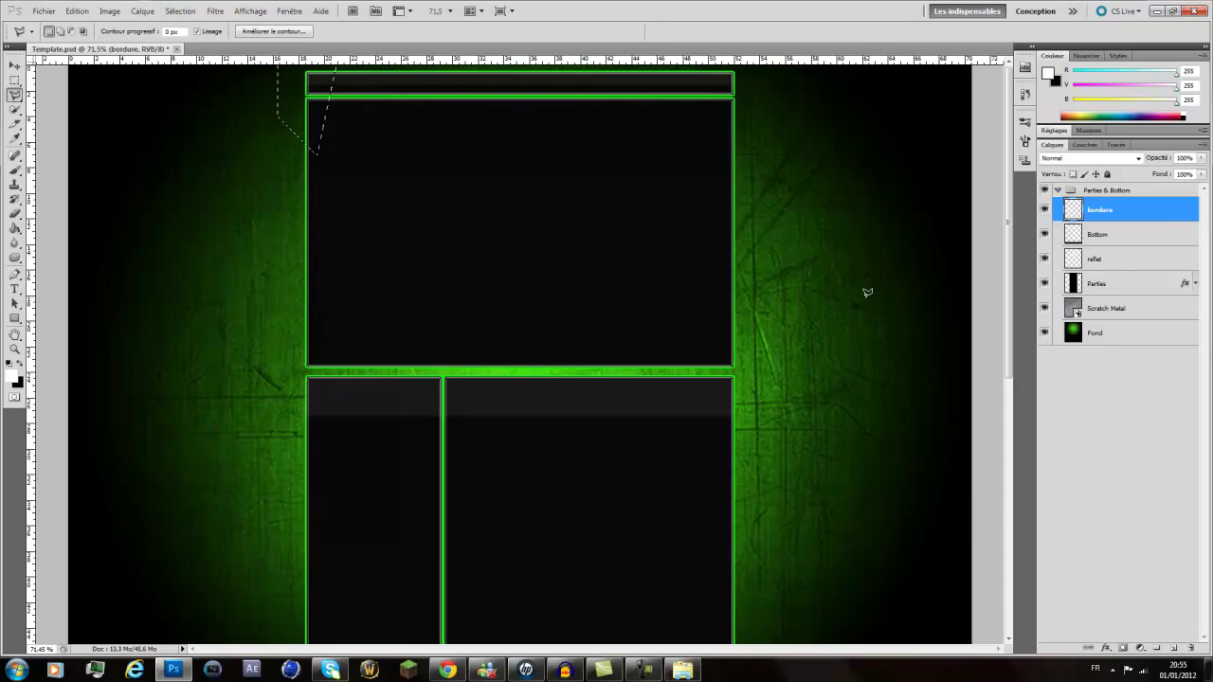
- Fill the selection with black on the bordure layer using the Paint Bucket tool, and move the layer beneath Parties
{"action": "mouse_move", "coordinate": [1112, 212]}
{"action": "left_mouse_down"}
{"action": "mouse_move", "coordinate": [1104, 269]}
{"action": "mouse_move", "coordinate": [1090, 216]}
{"action": "left_mouse_up"}
{"action": "left_click", "coordinate": [20, 366]}
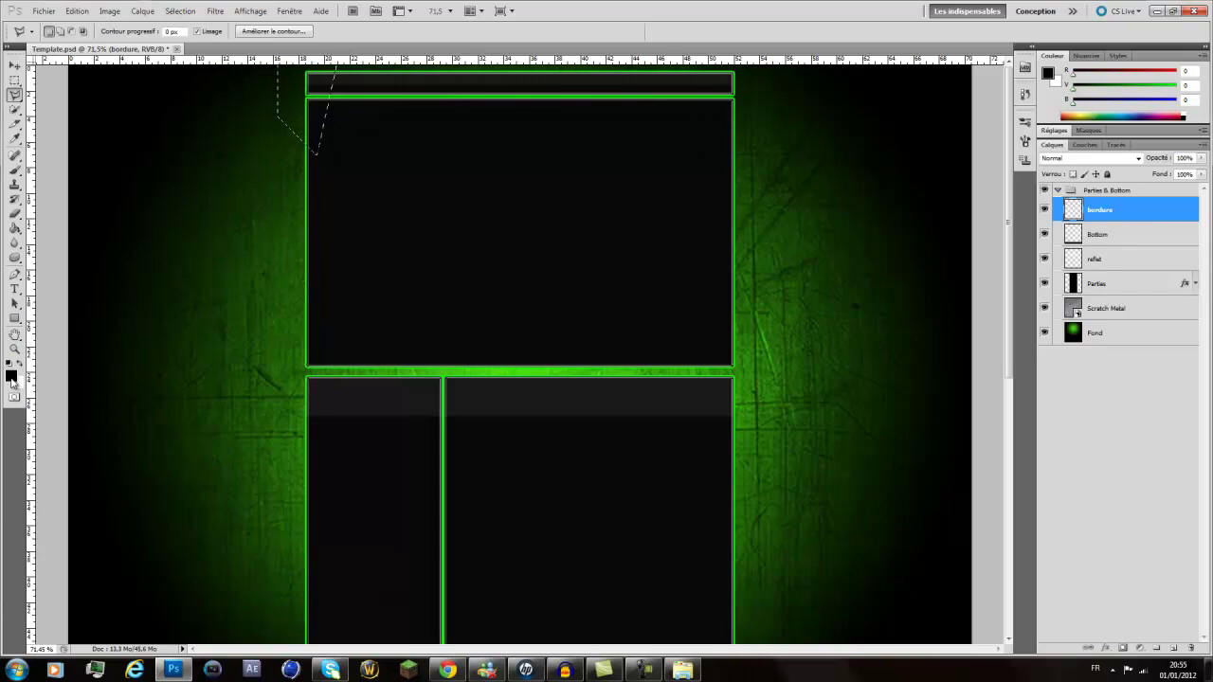
{"action": "left_click", "coordinate": [14, 229]}
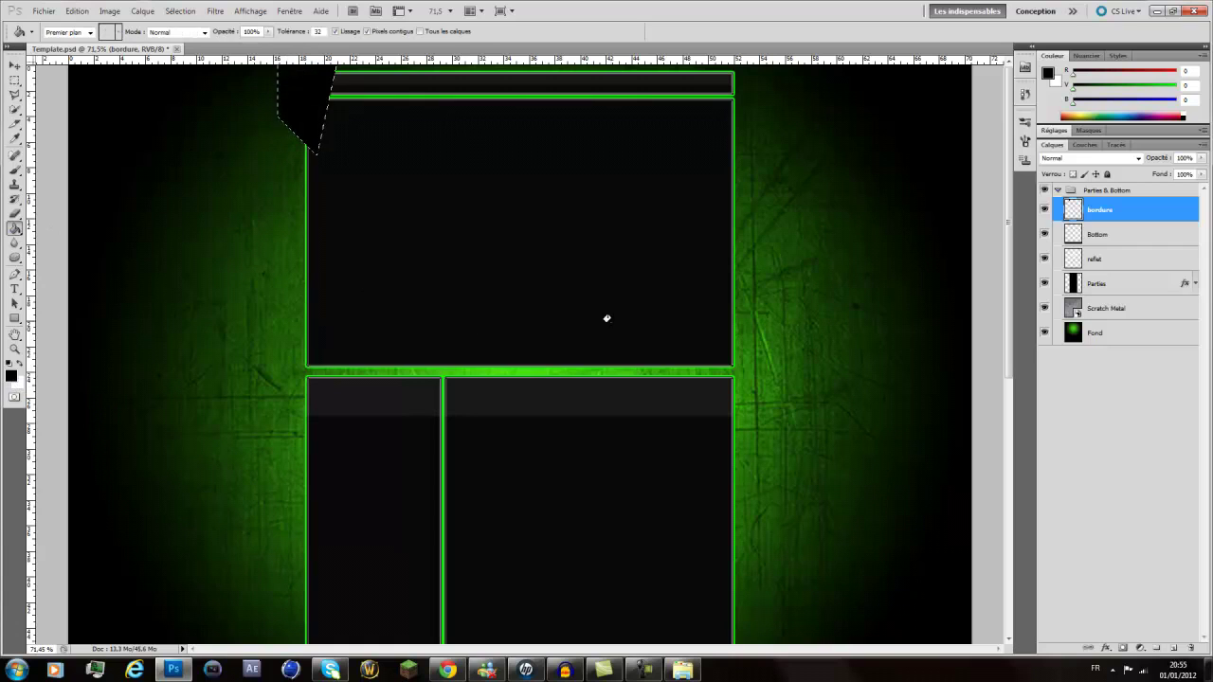
{"action": "left_click_drag", "start_coordinate": [1147, 211], "coordinate": [1131, 296]}
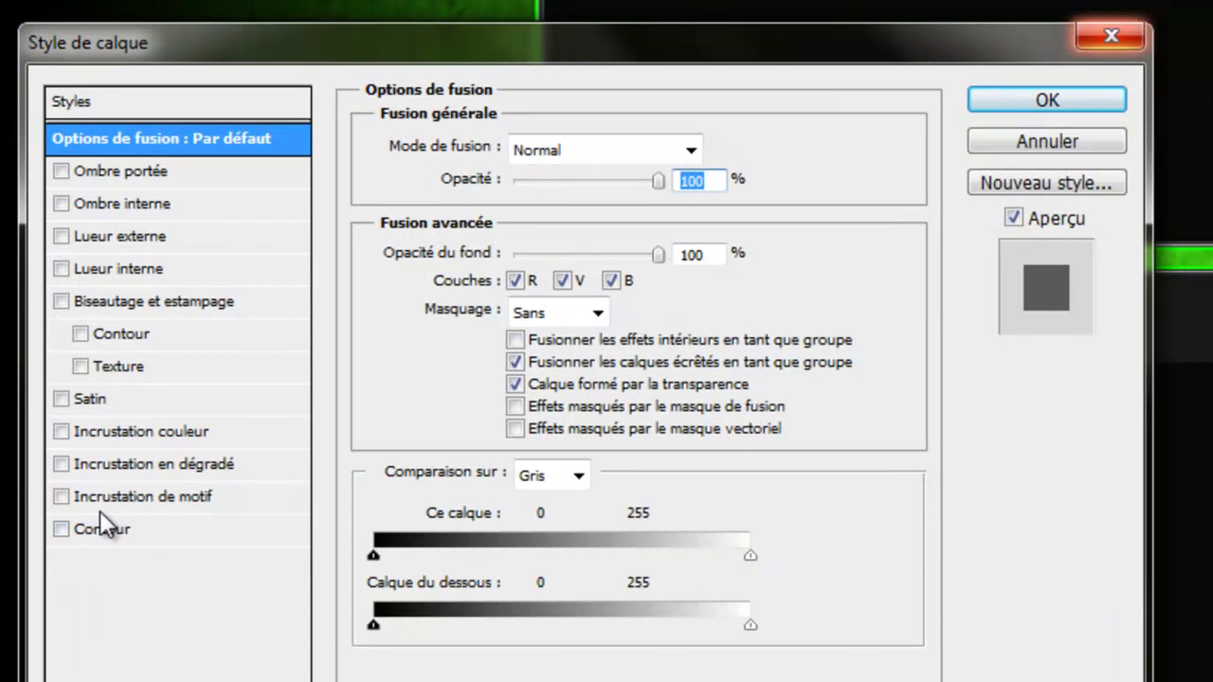
- Add a Bevel and Emboss effect with the double-peaked gloss contour to the bordure layer
{"action": "left_click", "coordinate": [138, 304]}
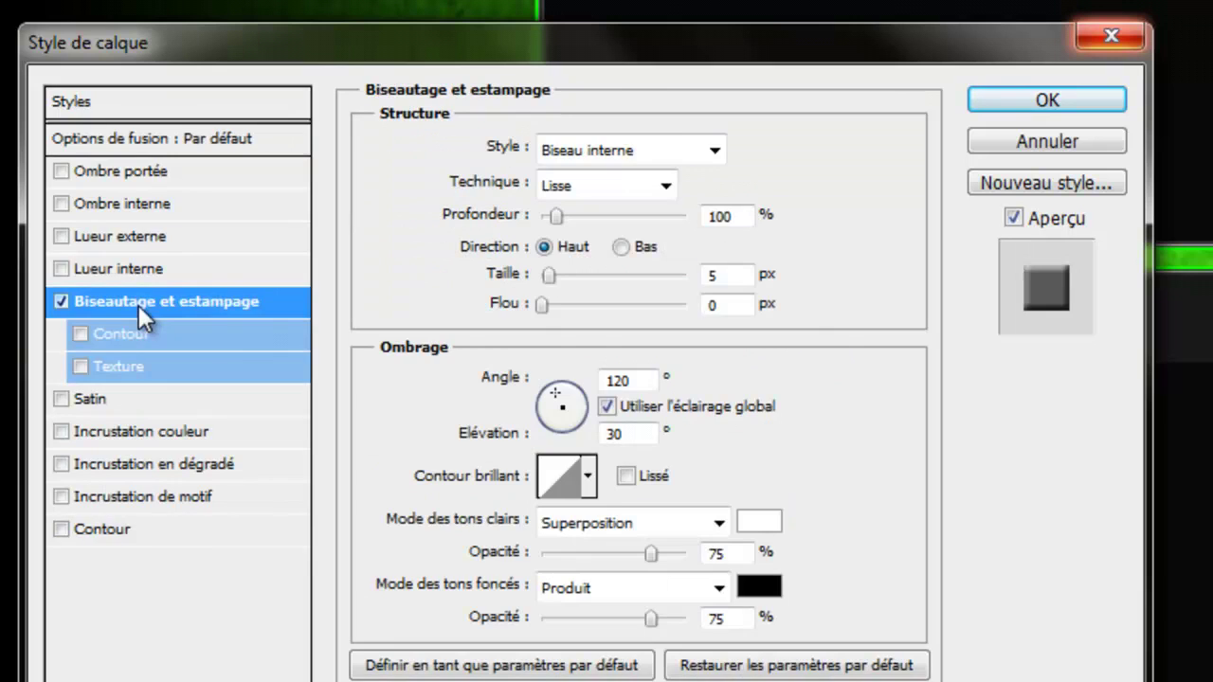
{"action": "left_click", "coordinate": [588, 479]}
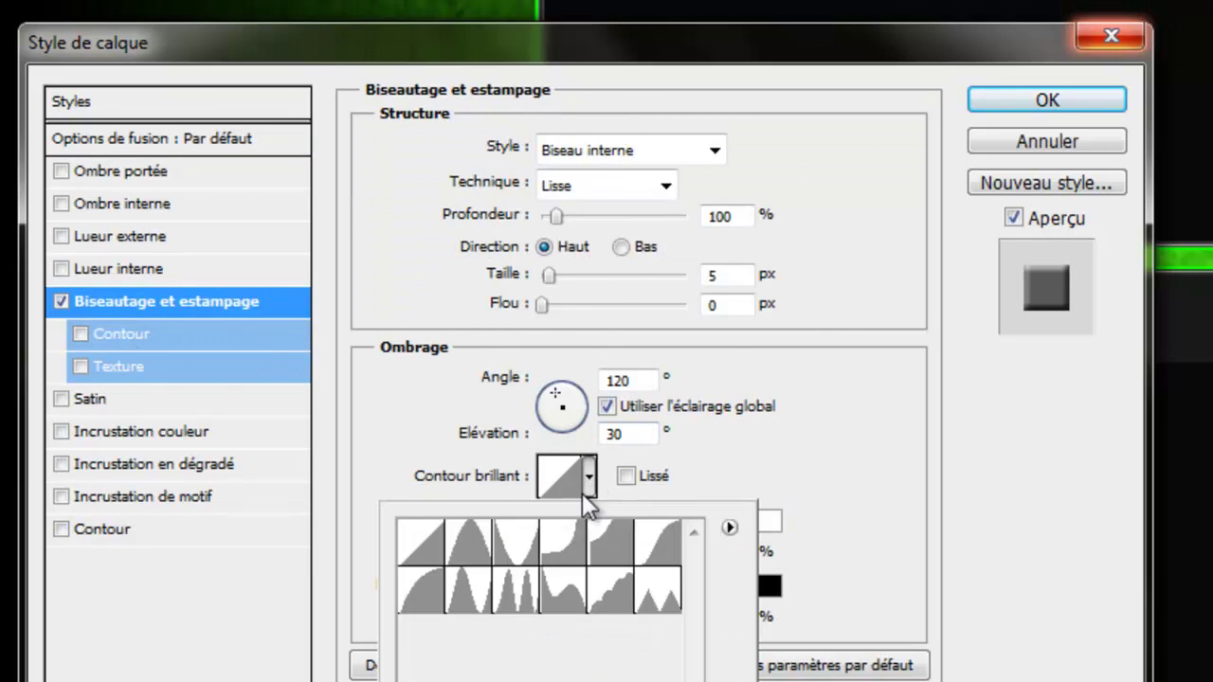
{"action": "left_click", "coordinate": [511, 607]}
{"action": "left_click", "coordinate": [808, 472]}
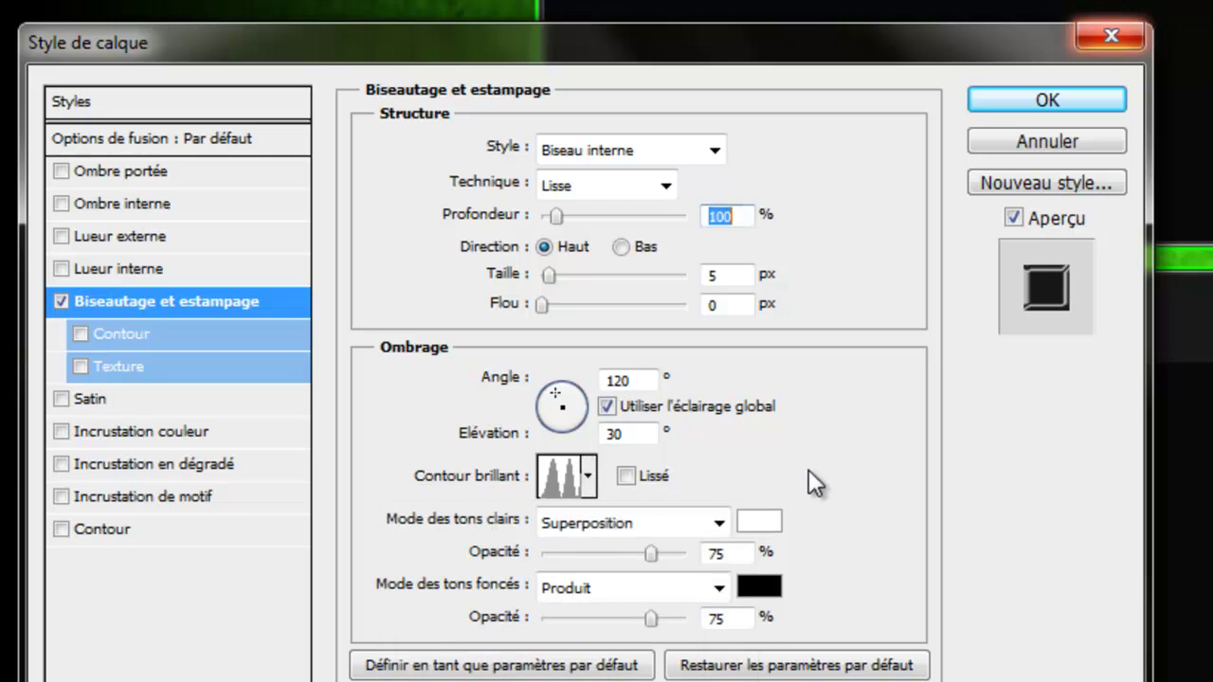
- Add an Outer Glow effect to the bordure layer and set its colour to green 24eb04
{"action": "left_click", "coordinate": [108, 240]}
{"action": "left_click", "coordinate": [325, 299]}
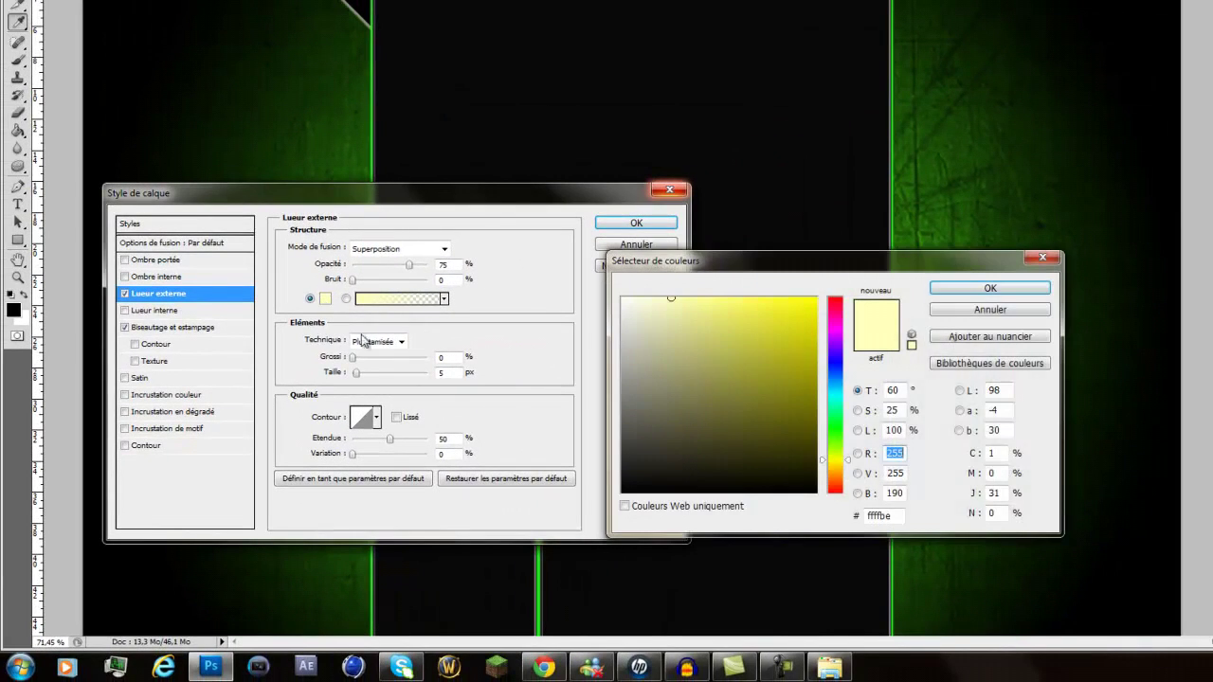
{"action": "left_click_drag", "start_coordinate": [838, 379], "coordinate": [842, 441]}
{"action": "left_click_drag", "start_coordinate": [782, 343], "coordinate": [813, 312]}
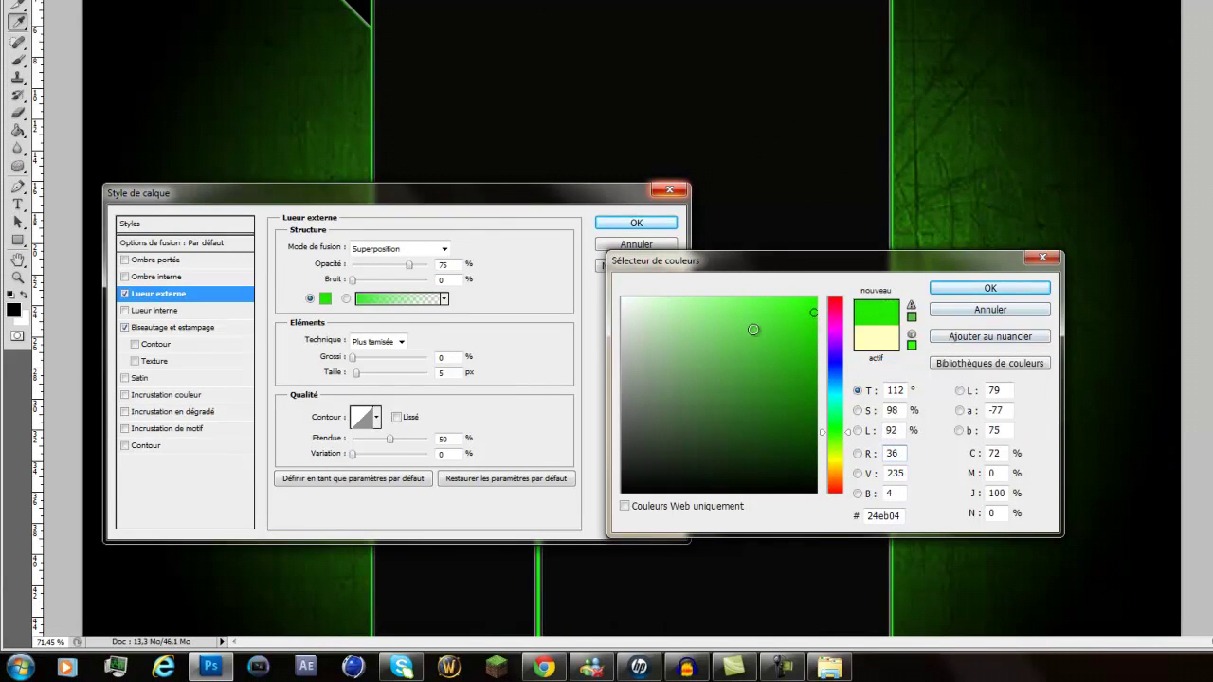
{"action": "left_click", "coordinate": [990, 289]}
- Set the outer glow's opacity to 100% and its spread to 4%, and increase its size
{"action": "left_click_drag", "start_coordinate": [429, 276], "coordinate": [469, 275]}
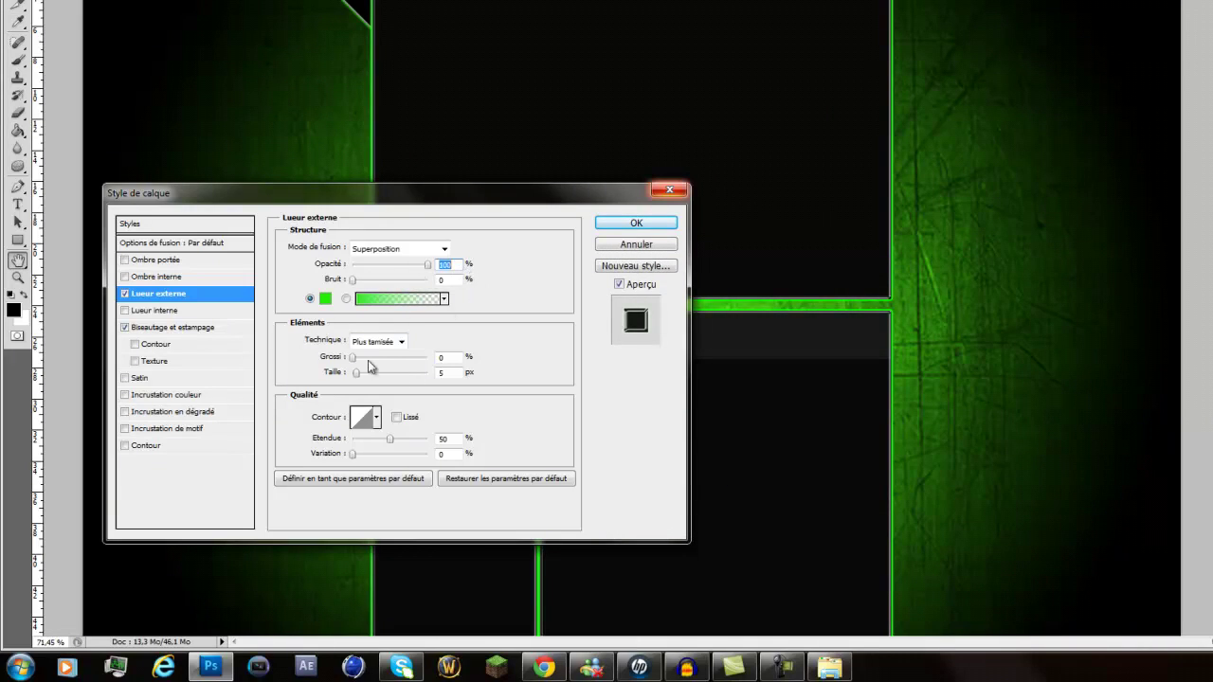
{"action": "left_click_drag", "start_coordinate": [357, 372], "coordinate": [360, 373]}
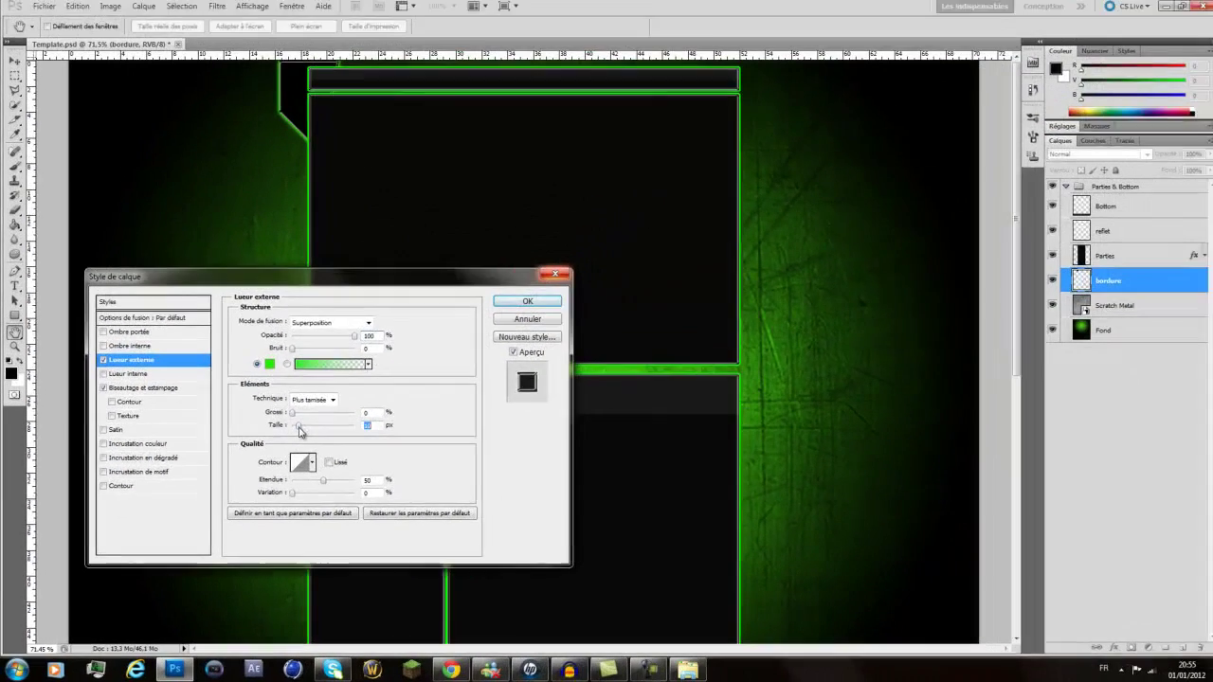
{"action": "left_click", "coordinate": [292, 414]}
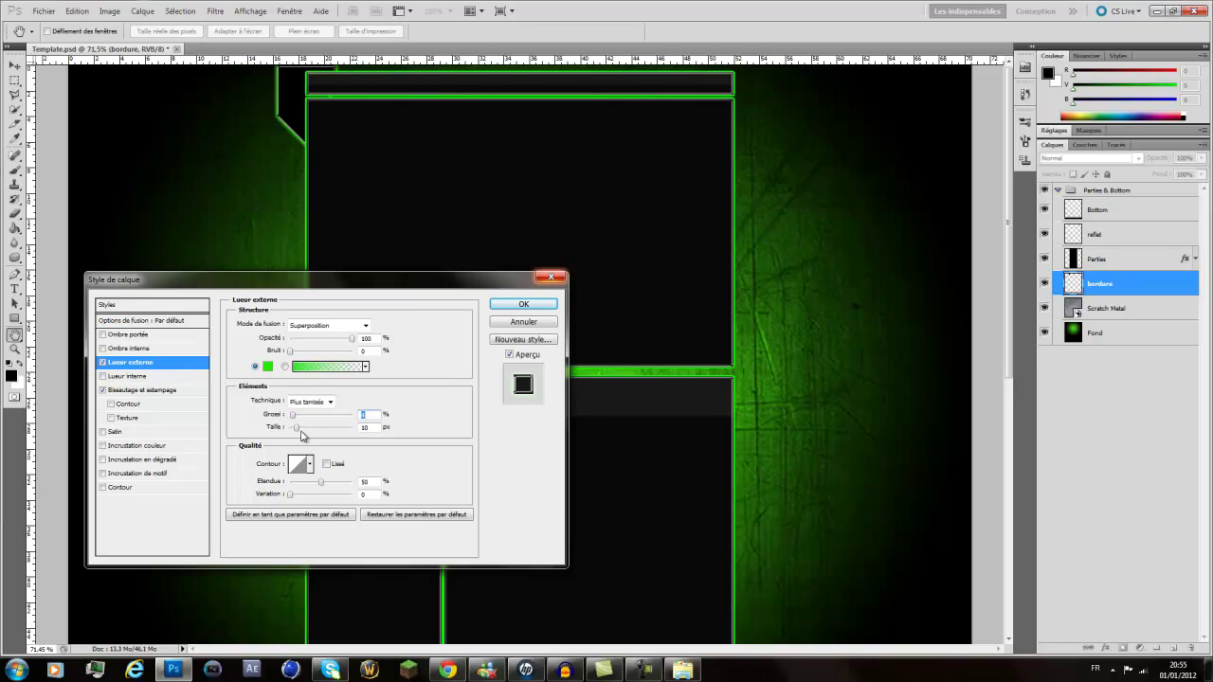
{"action": "type", "text": "4"}
{"action": "key", "text": "Tab"}
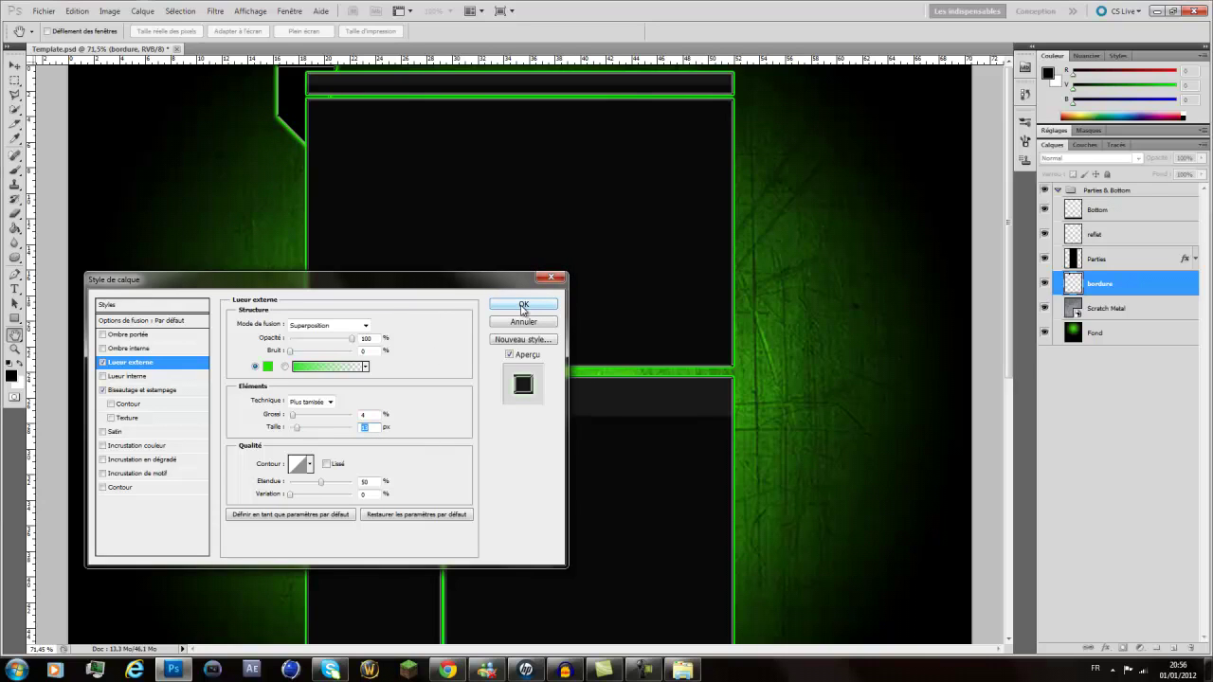
- Add a Color Overlay effect to the bordure layer with the dark grey colour 1e1e1e
{"action": "left_click", "coordinate": [144, 447]}
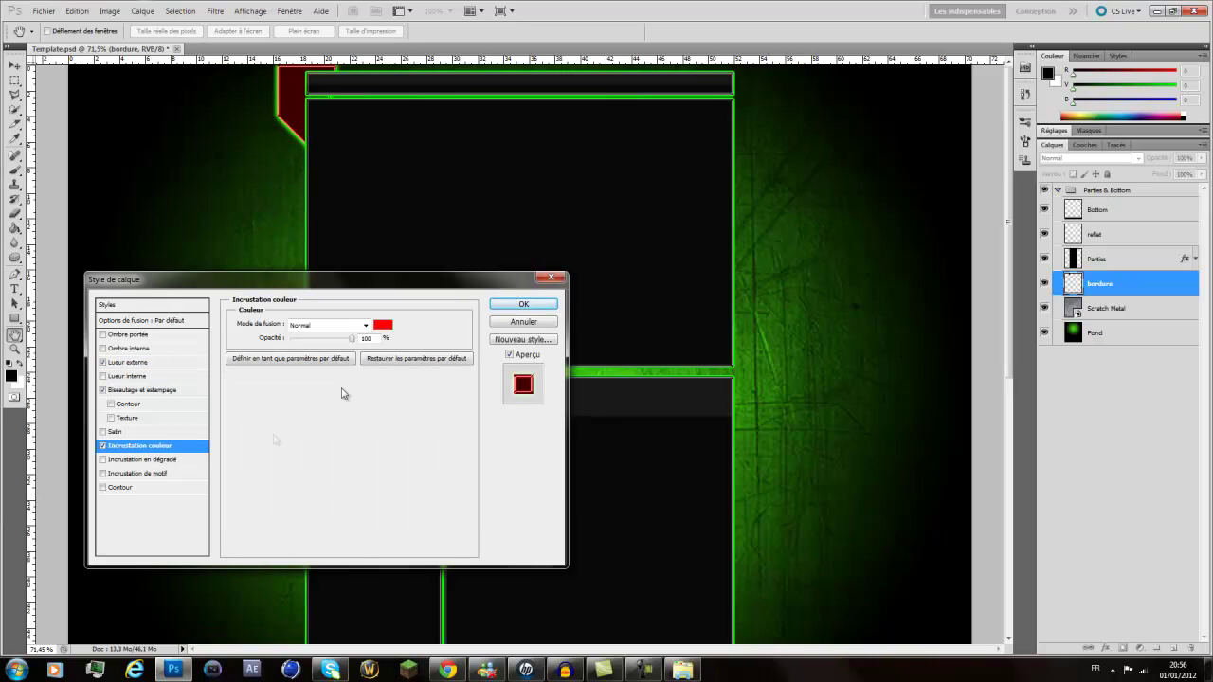
{"action": "left_click", "coordinate": [382, 324]}
{"action": "double_click", "coordinate": [738, 546]}
{"action": "type", "text": "1e1e1e"}
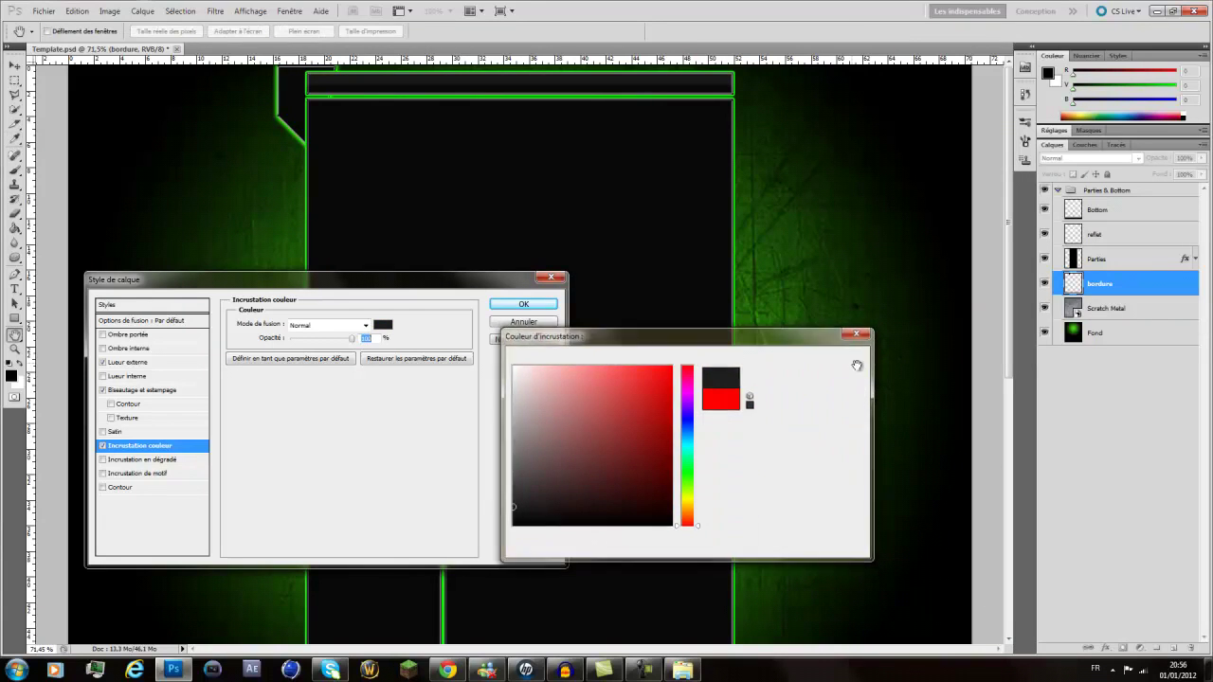
{"action": "left_click", "coordinate": [851, 360]}
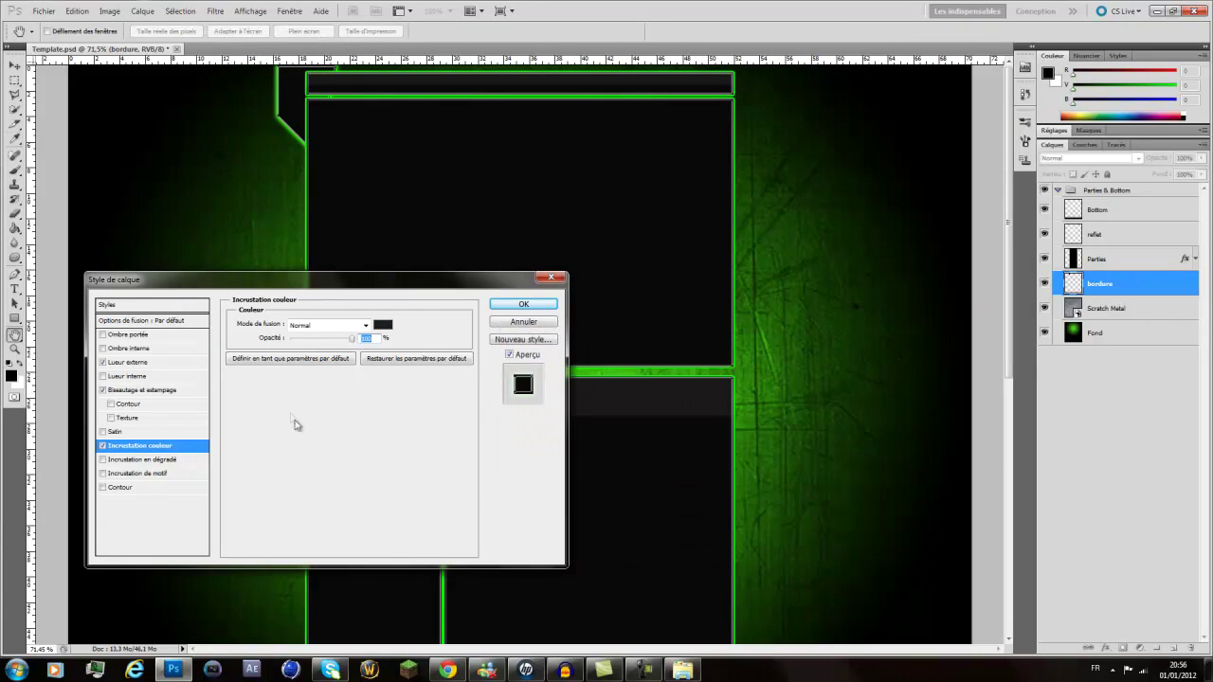
- Apply the layer style to the bordure layer, and duplicate the styled layer as bordure copie
{"action": "left_click", "coordinate": [523, 304]}
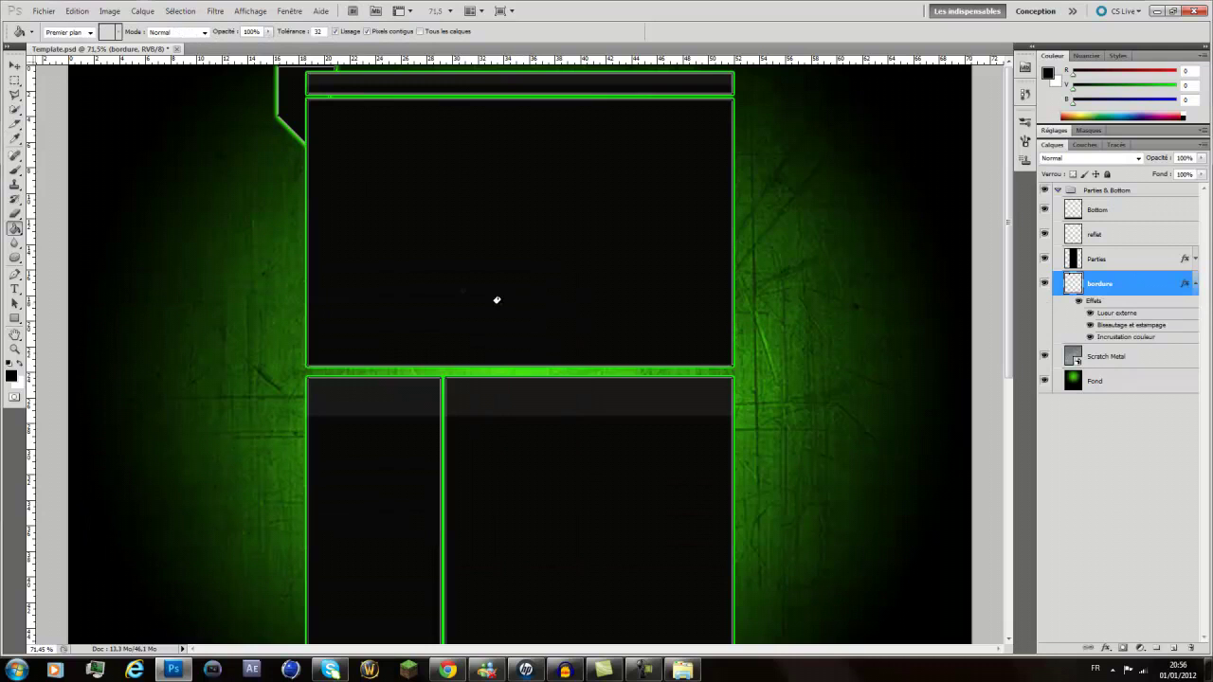
{"action": "right_click", "coordinate": [1115, 293]}
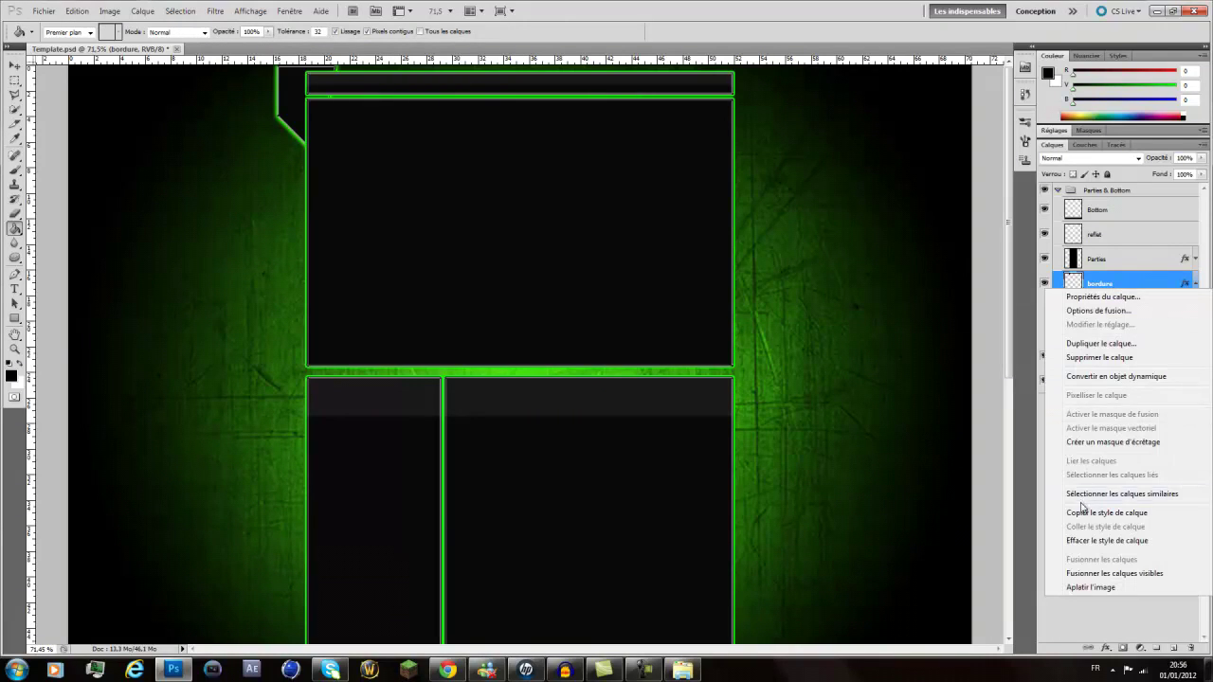
{"action": "left_click", "coordinate": [1105, 345]}
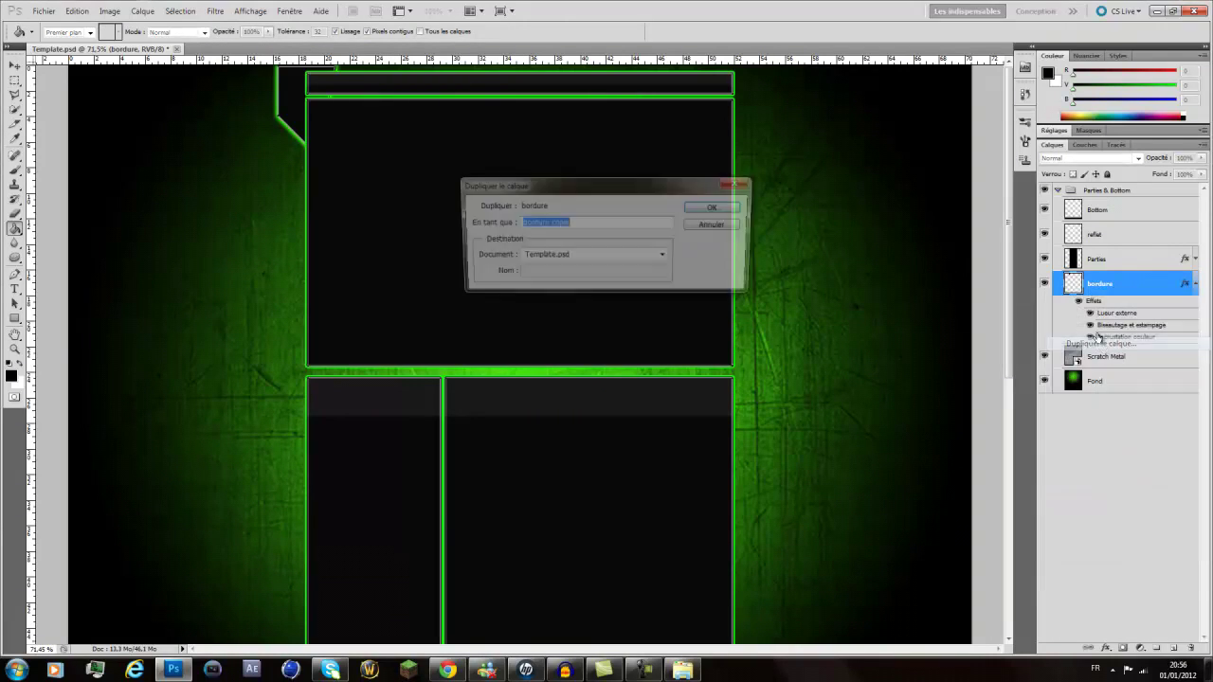
{"action": "left_click", "coordinate": [716, 208]}
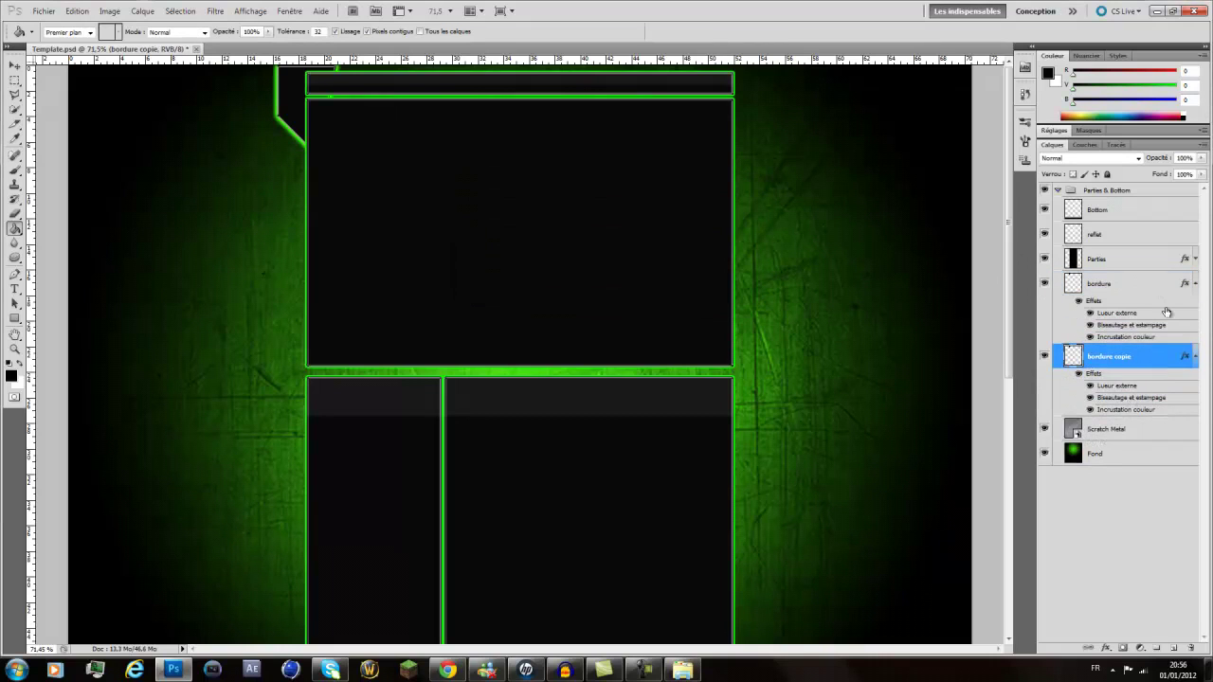
{"action": "left_click", "coordinate": [1196, 284]}
{"action": "left_click", "coordinate": [1195, 308]}
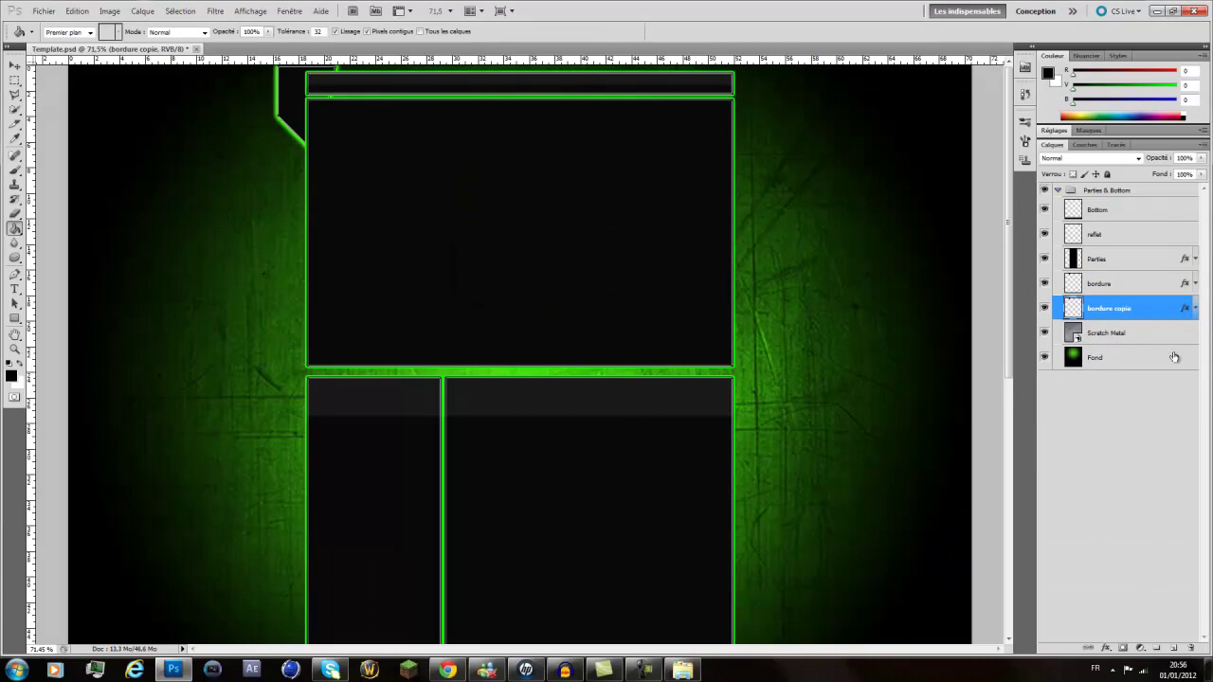
- Offset the bordure copie layer downwards and slightly to the right on the canvas, and merge it with the bordure layer
{"action": "left_click", "coordinate": [16, 67]}
{"action": "left_click_drag", "start_coordinate": [299, 102], "coordinate": [309, 145]}
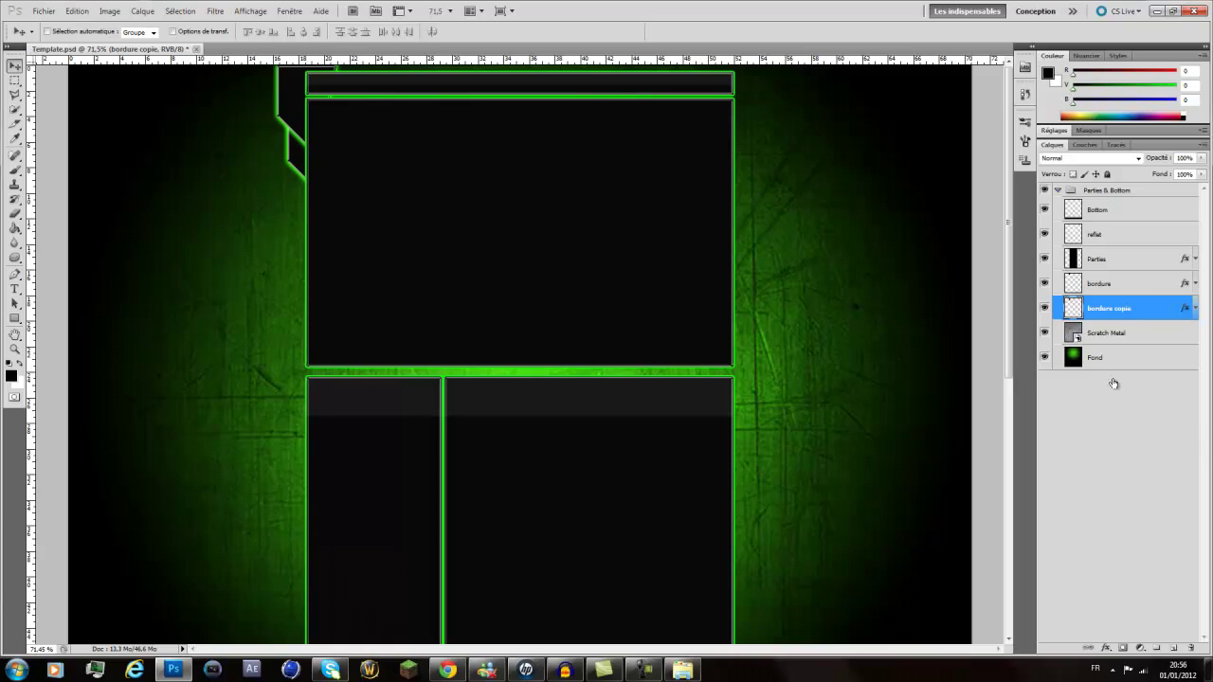
{"action": "left_click", "coordinate": [1117, 288]}
{"action": "left_click", "coordinate": [1113, 309], "text": "shift"}
{"action": "right_click", "coordinate": [1115, 310]}
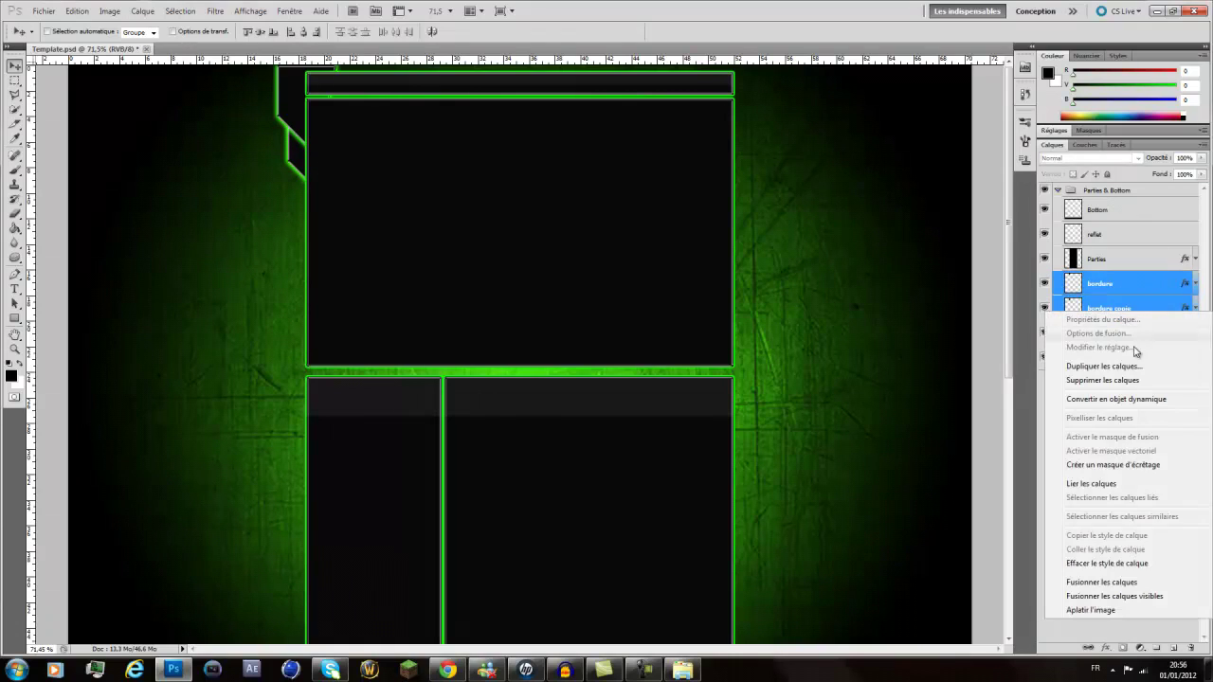
{"action": "left_click", "coordinate": [1118, 582]}
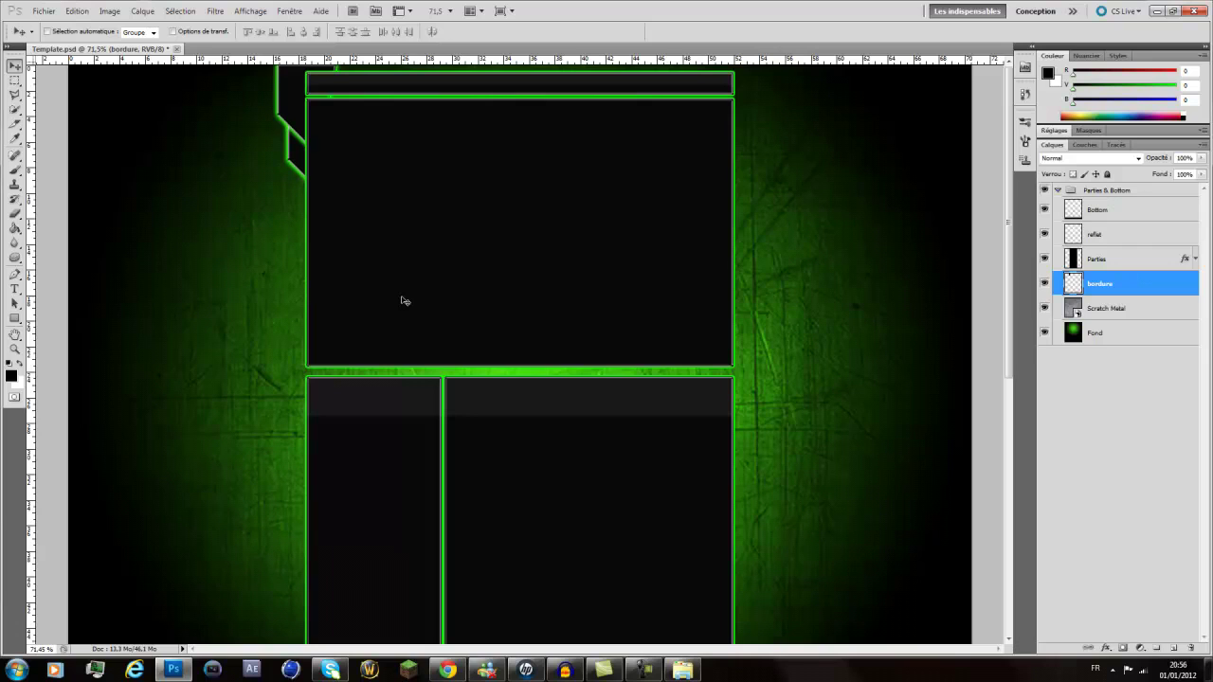
- Duplicate the merged bordure layer under the name bordure droite
{"action": "left_click", "coordinate": [1109, 406]}
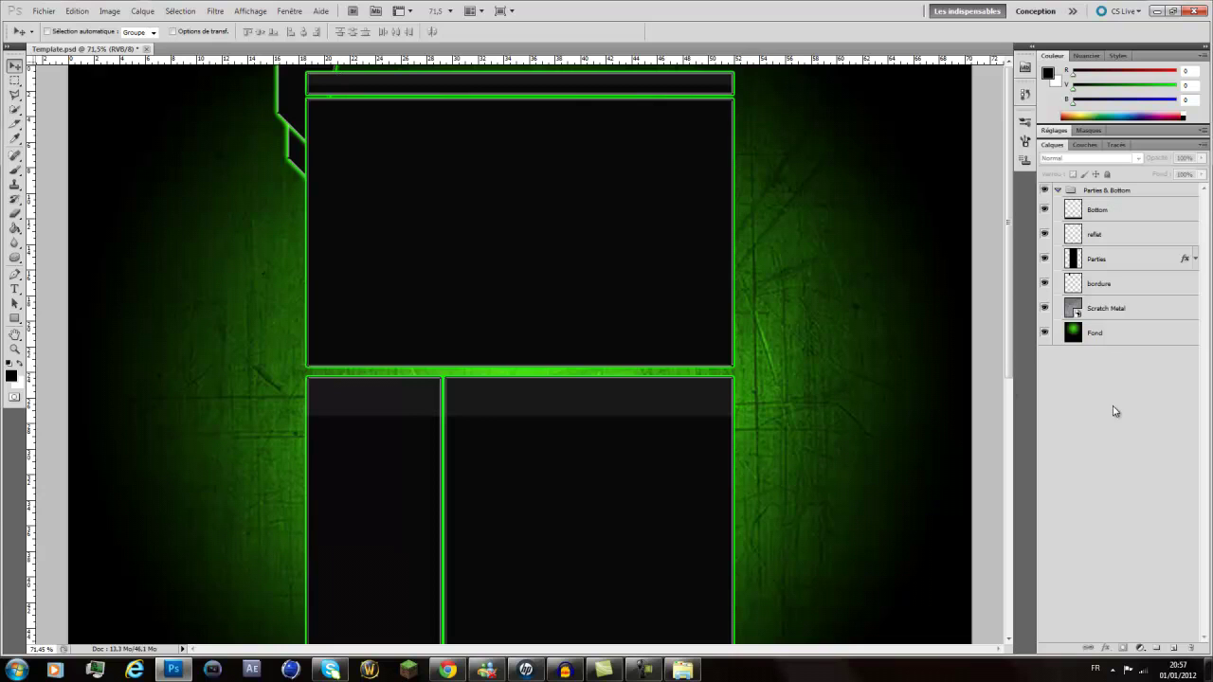
{"action": "left_click", "coordinate": [1098, 282]}
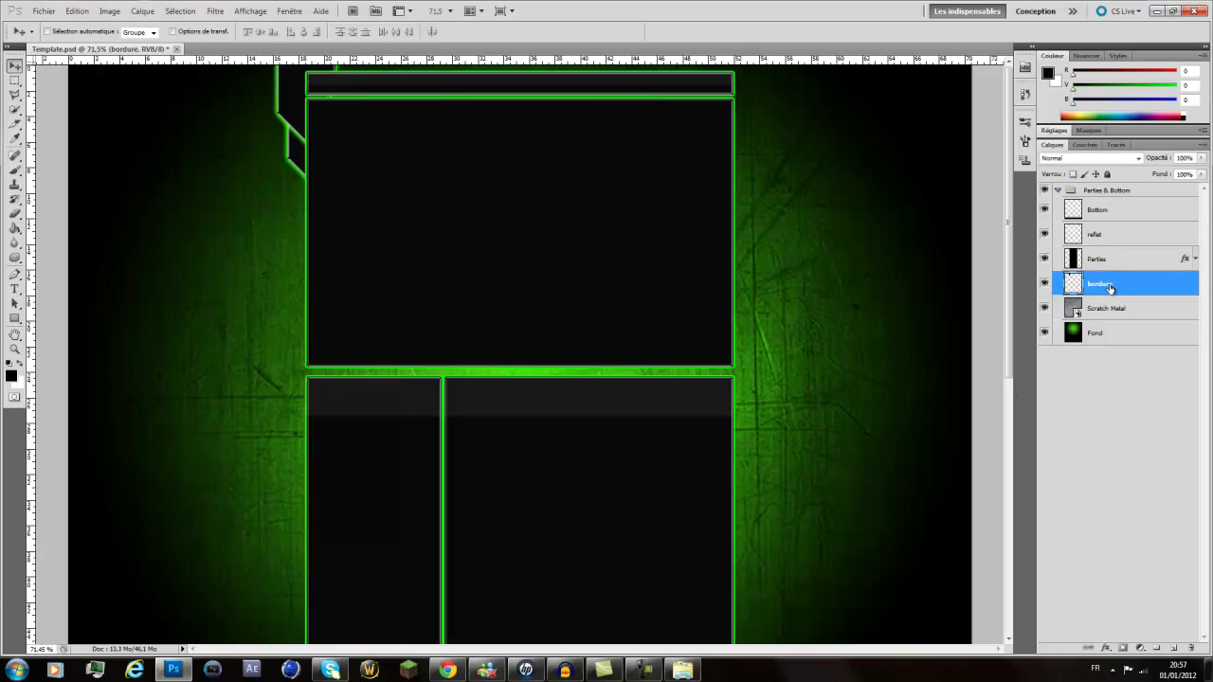
{"action": "right_click", "coordinate": [1098, 282]}
{"action": "left_click", "coordinate": [1096, 340]}
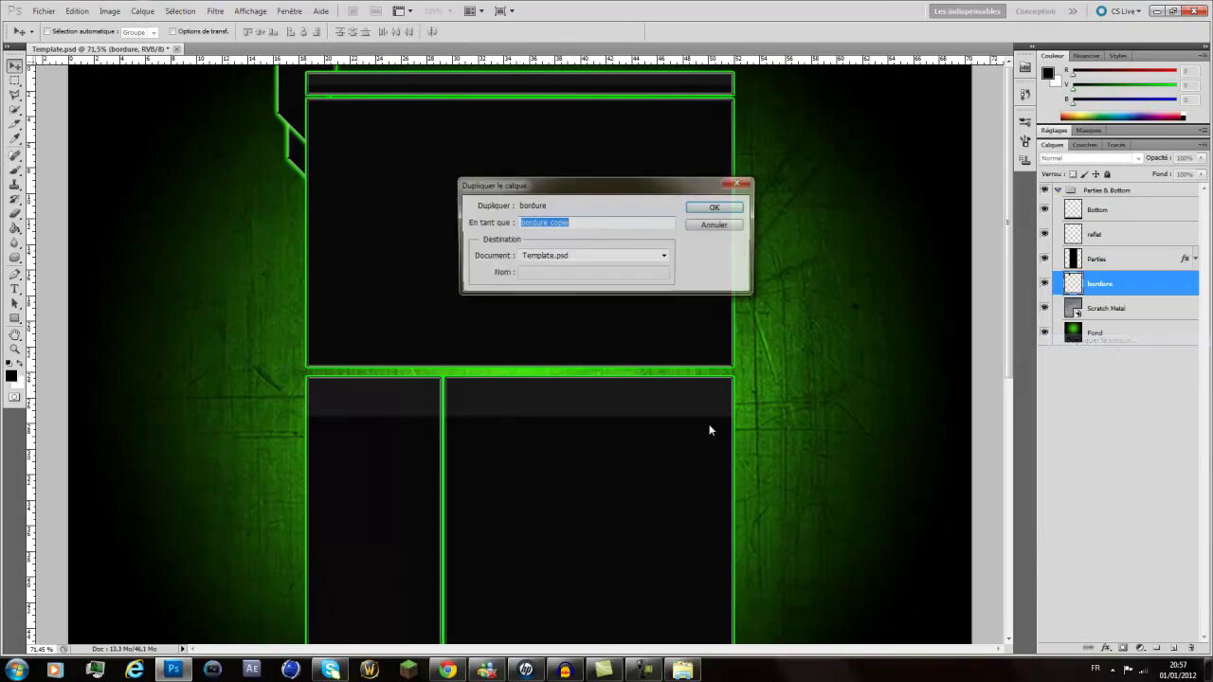
{"action": "key", "text": "End"}
{"action": "key", "text": "BackSpace"}
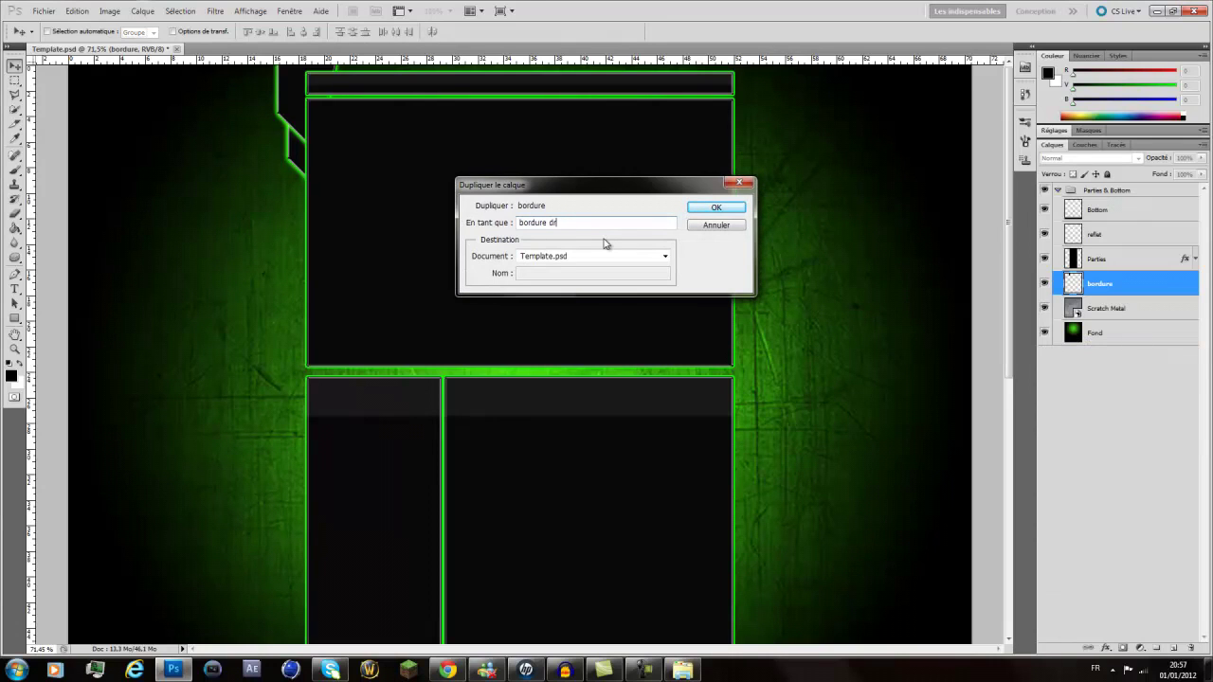
{"action": "left_click", "coordinate": [717, 208]}
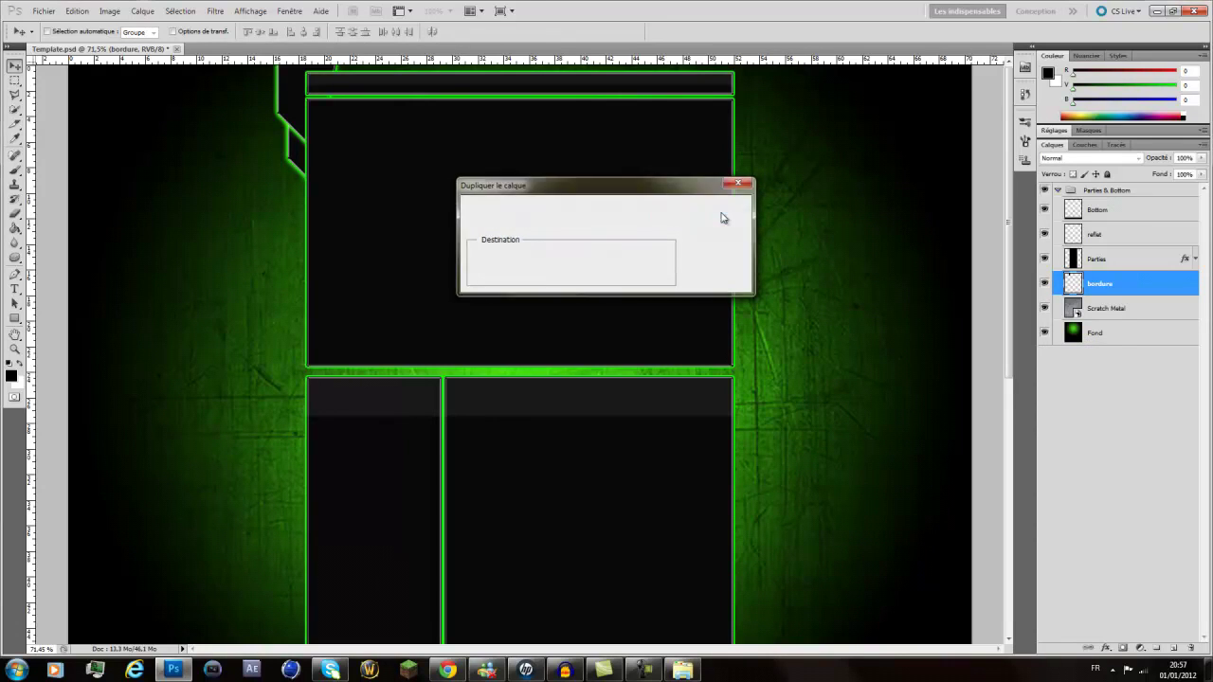
- Flip the bordure droite layer horizontally
{"action": "left_click", "coordinate": [75, 10]}
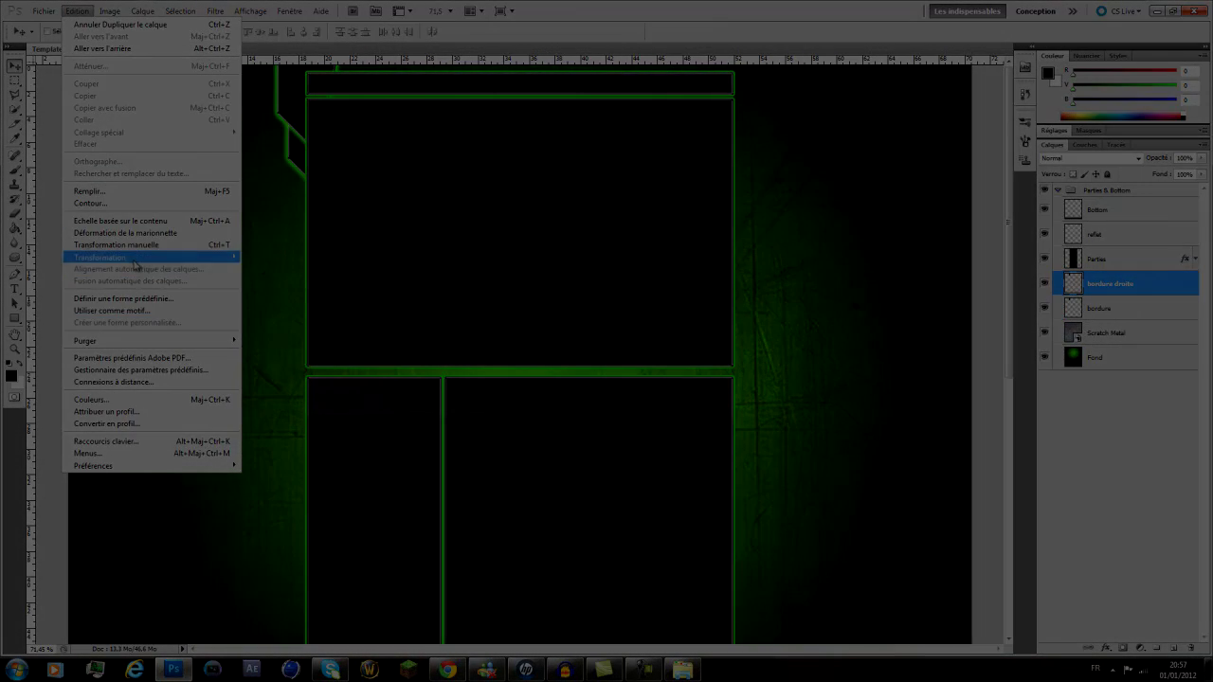
{"action": "mouse_move", "coordinate": [190, 256]}
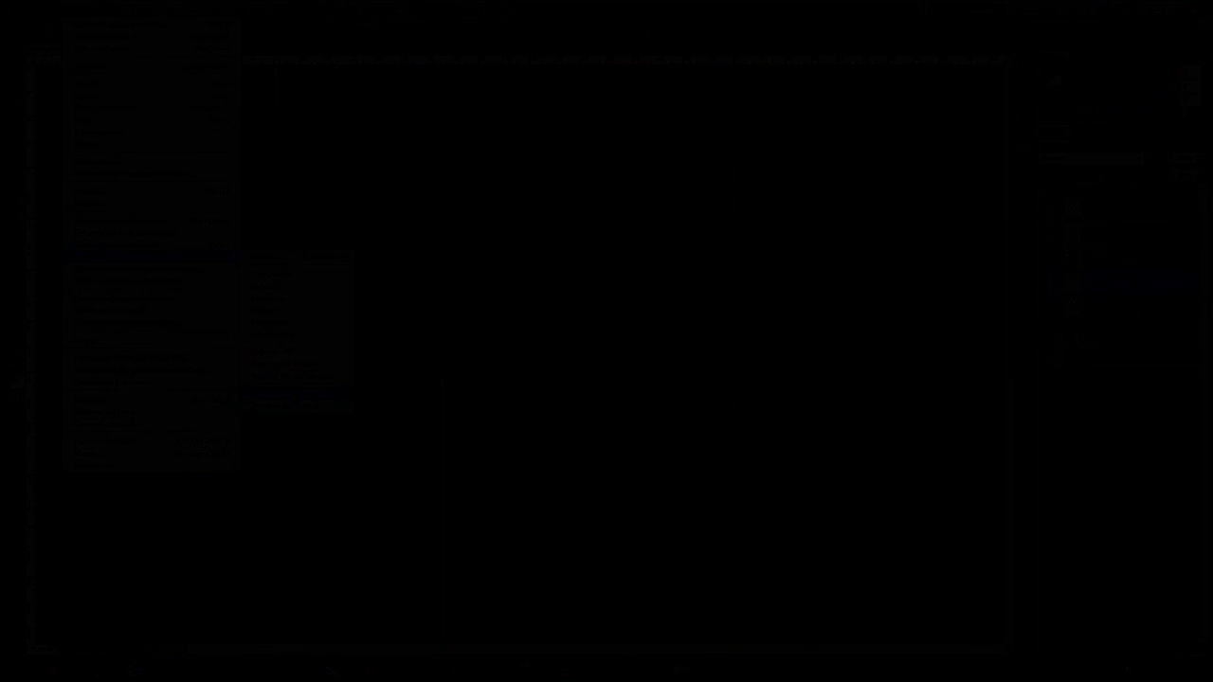